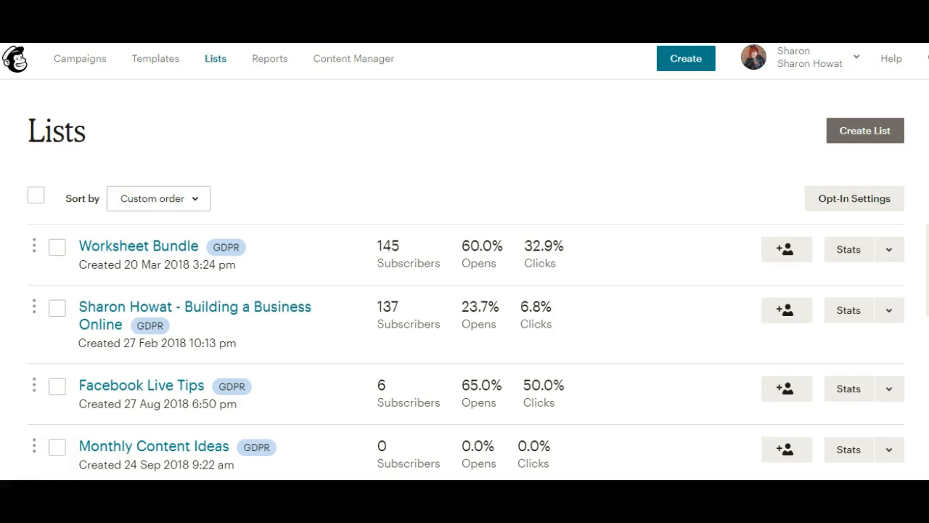
Step: Start a new list, continuing past the tags notice to the empty list form
left_click(267, 55)
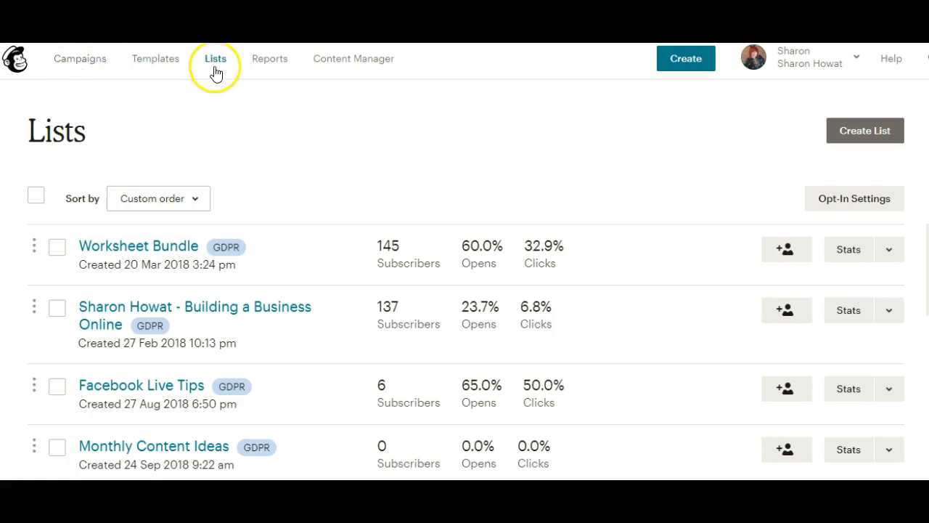
left_click(864, 135)
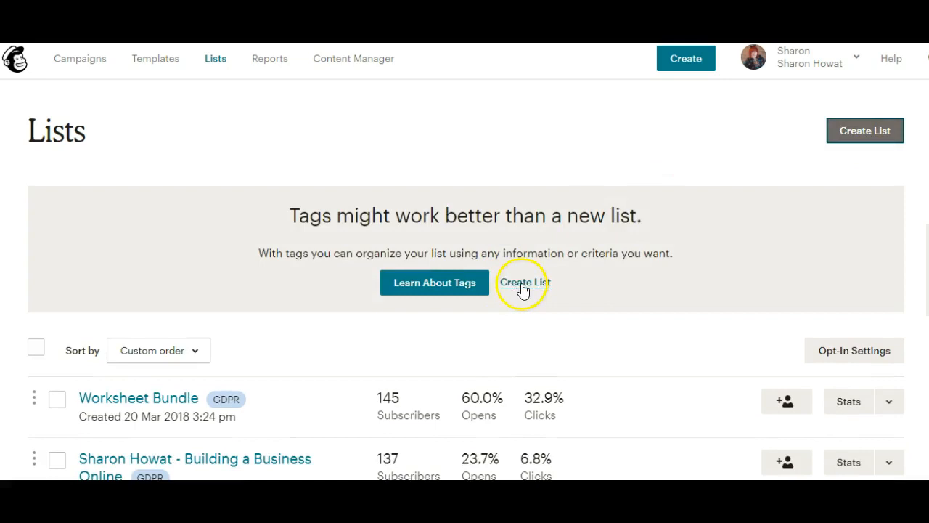
left_click(523, 284)
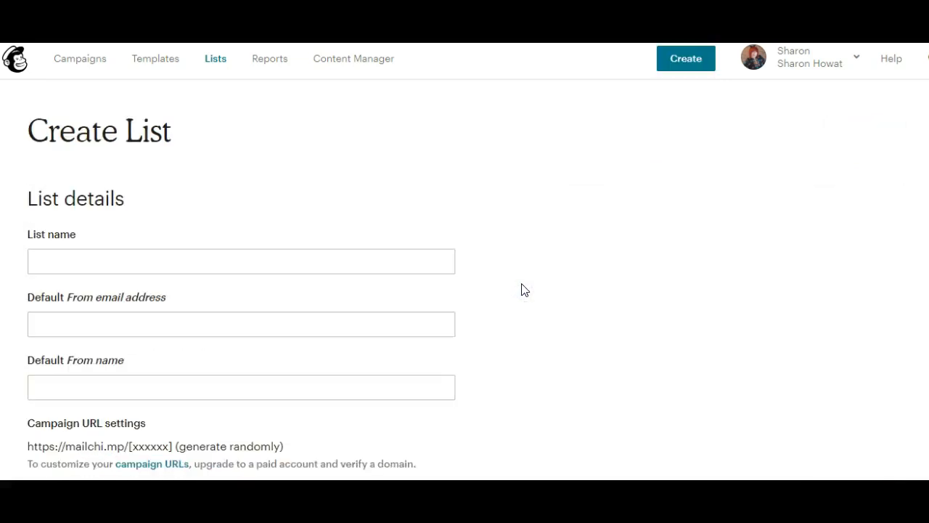
left_click(314, 269)
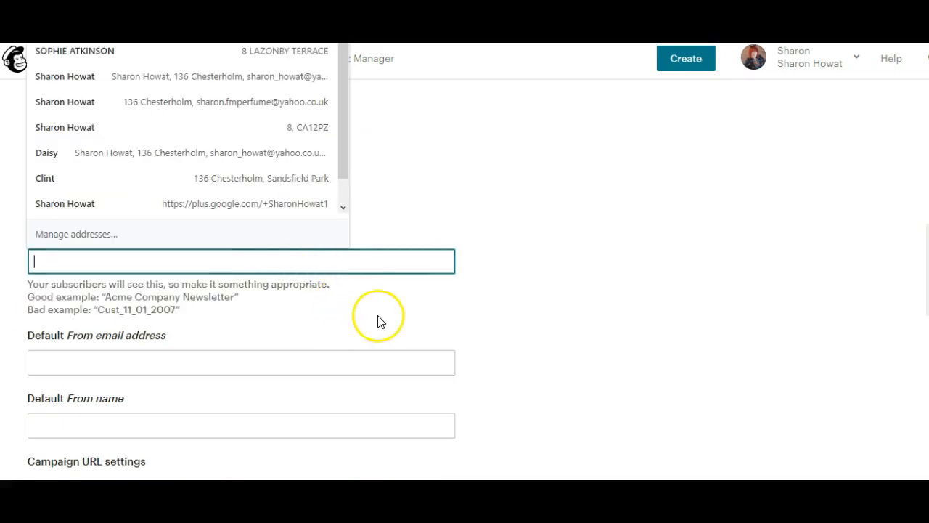
left_click(378, 317)
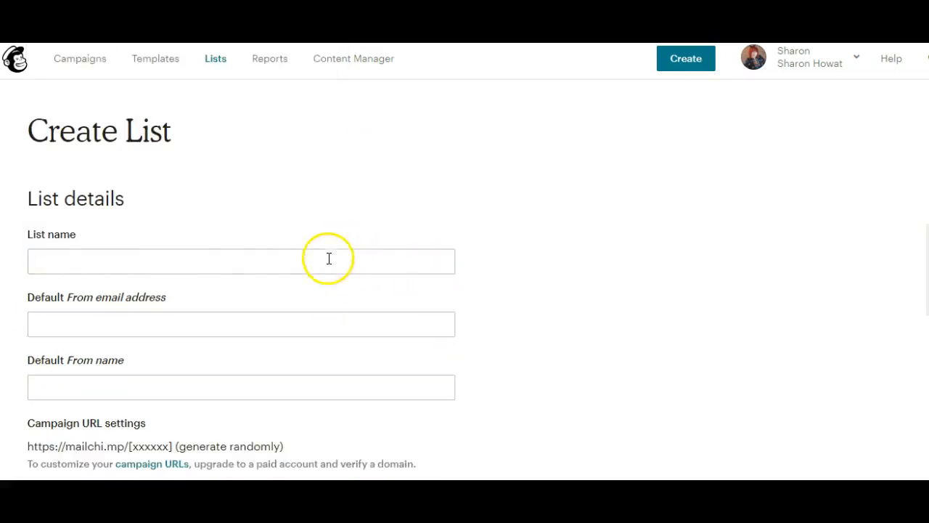
left_click(276, 260)
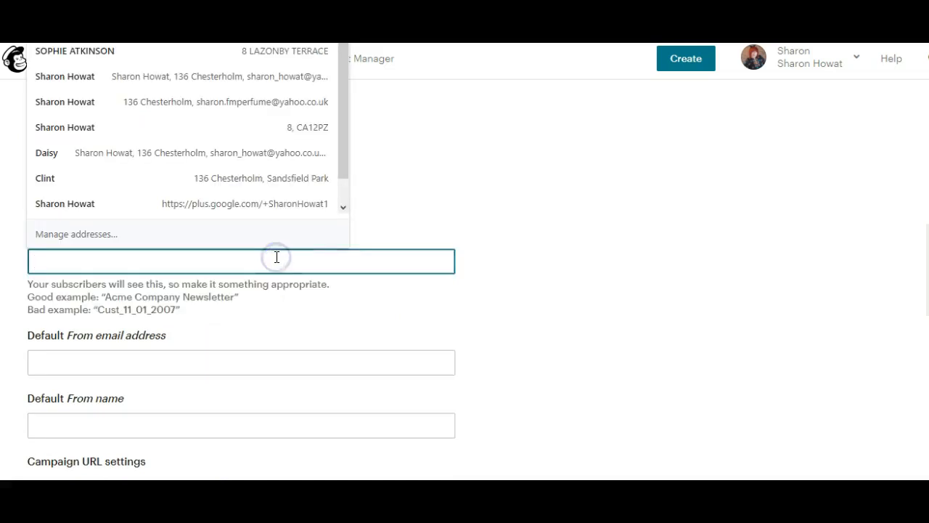
left_click(428, 185)
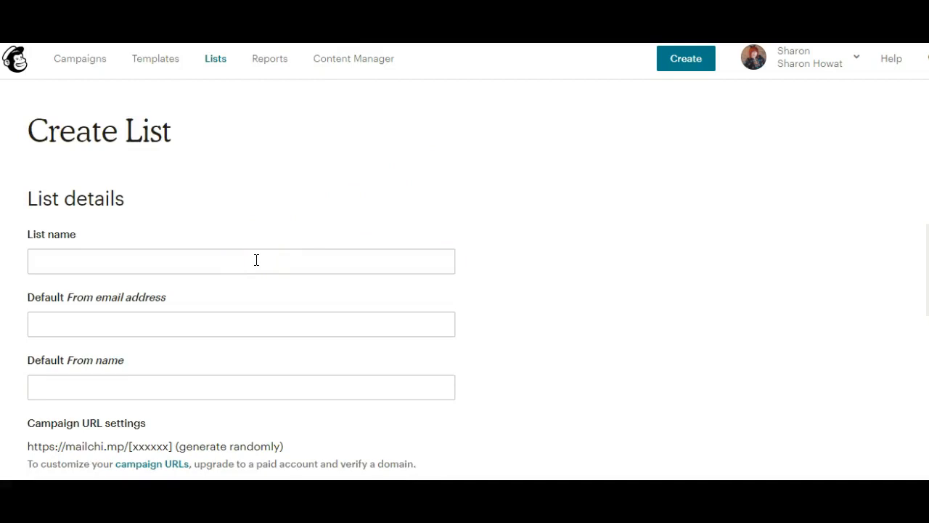
Step: Name the list 'VIP Newsletter and updates', correcting the typos
left_click(256, 260)
type("VIP NE")
key("BackSpace")
type("ewsletter and  upldates")
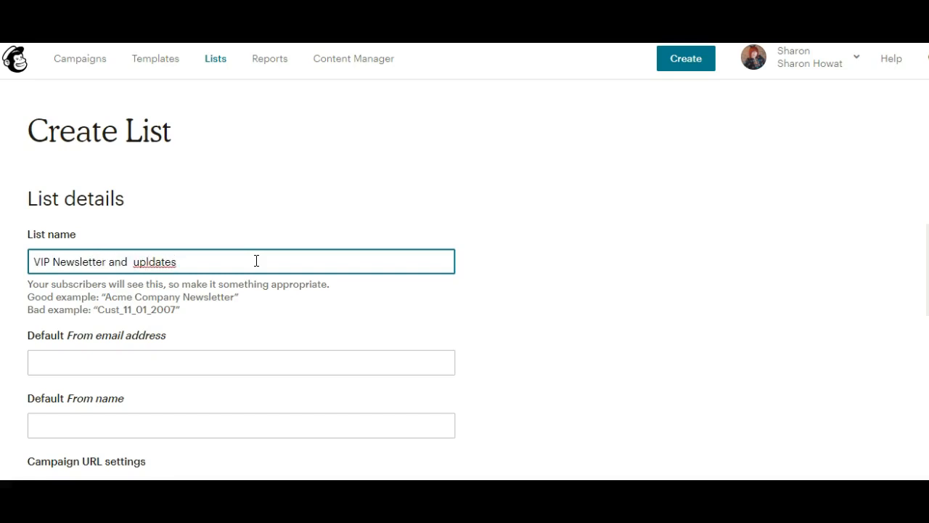
key("Left")
key("Left")
key("Left")
key("Left")
key("Left")
key("BackSpace")
Step: Enter the list's default sender e-mail address and sender name
left_click(204, 364)
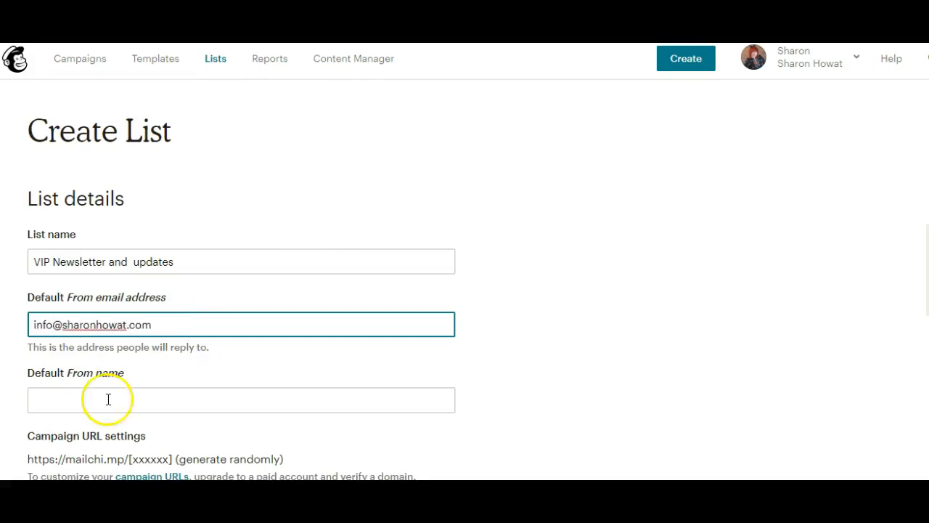
left_click(124, 407)
type("Sharon Howat")
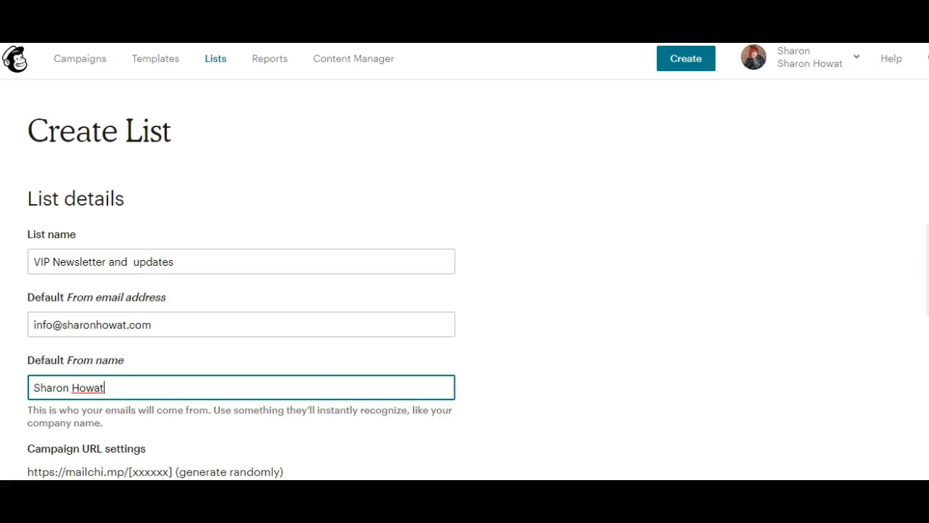
Step: Add the reminder 'Thanks for signing up via my post on social media', fixing 'psot'
scroll(241, 291, "down", 2)
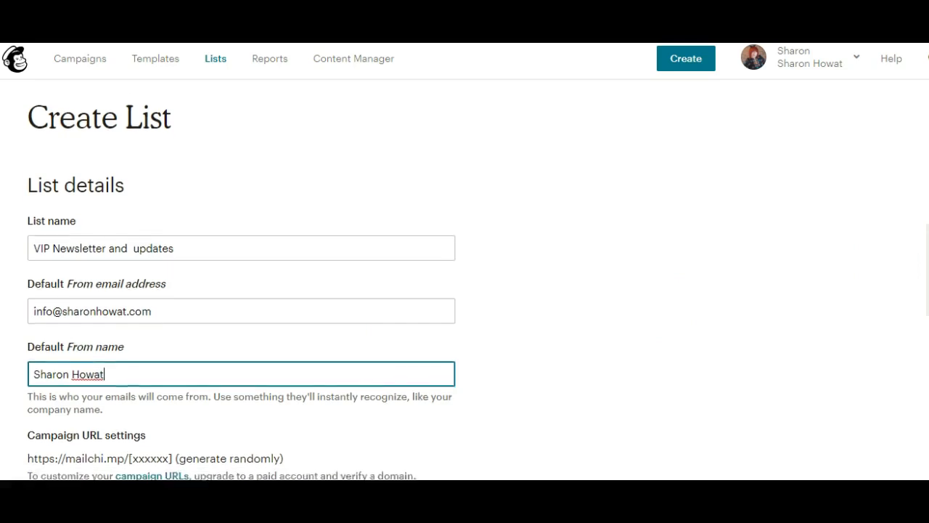
scroll(347, 283, "down", 5)
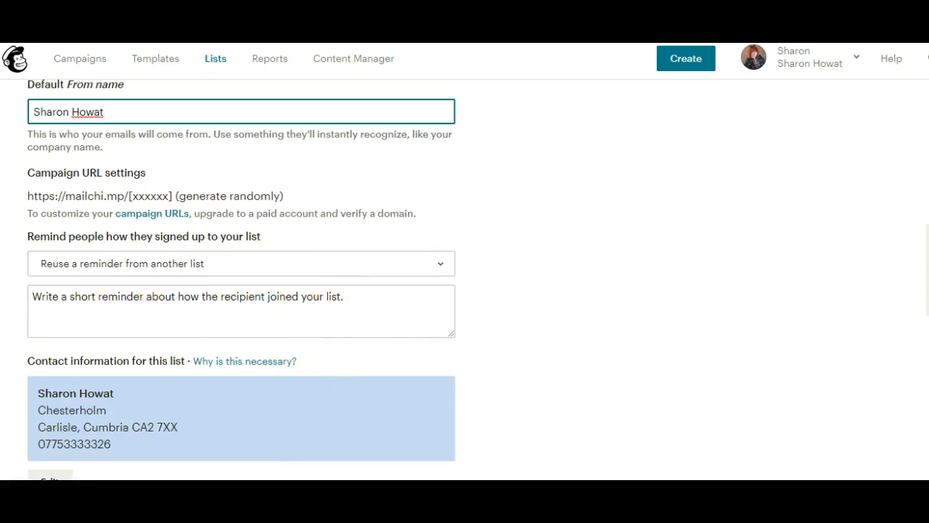
scroll(241, 277, "up", 1)
scroll(241, 280, "up", 1)
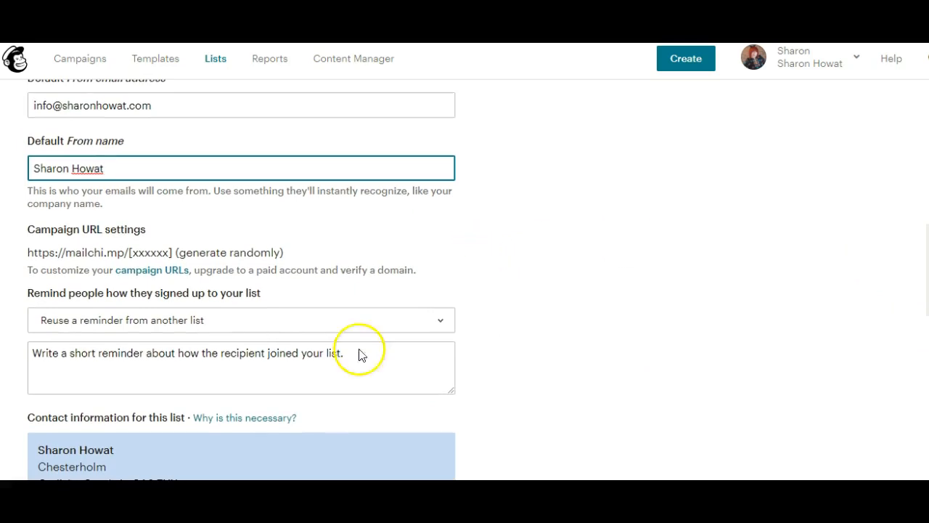
left_click(351, 367)
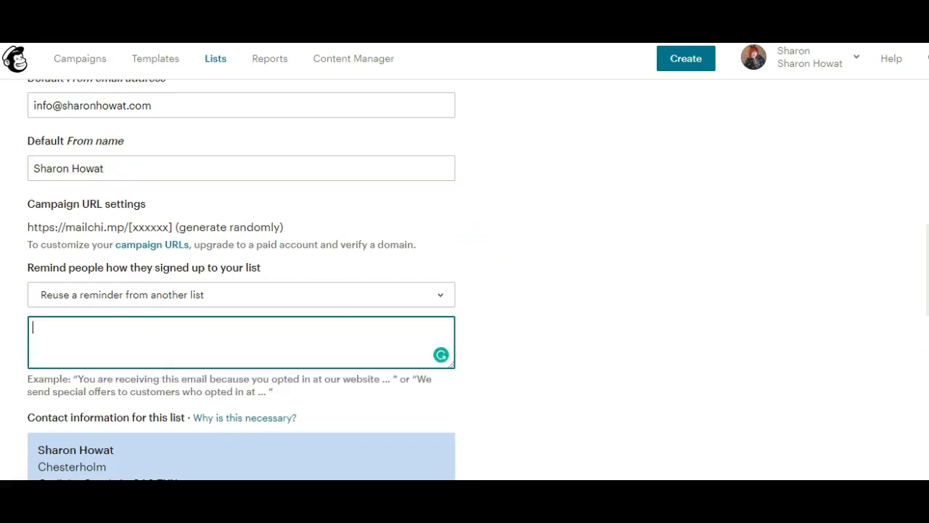
type("Thanks for signing up")
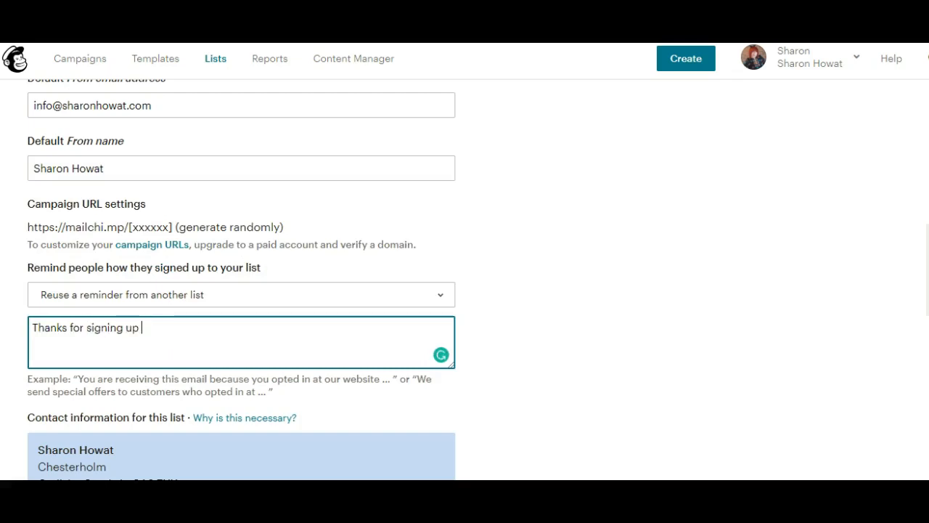
type(" via my ps")
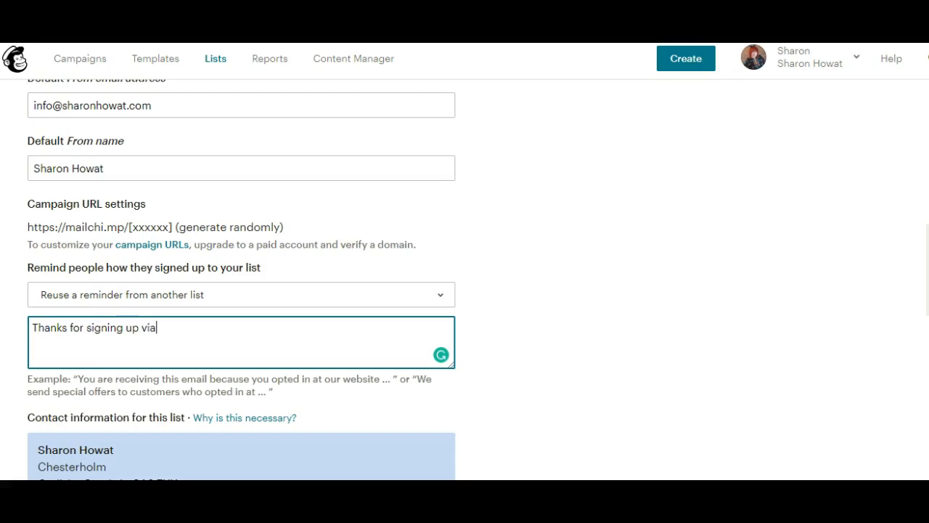
type("ot on social")
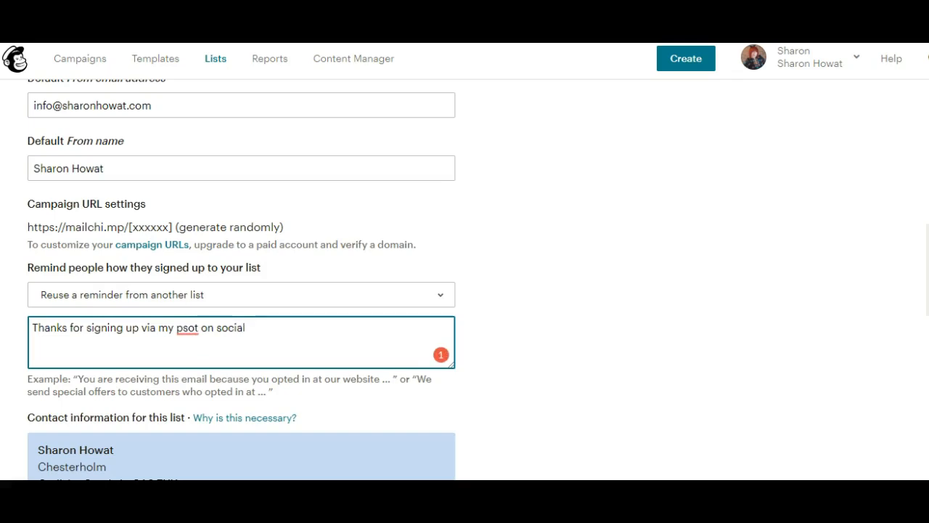
type(" media")
left_click(187, 327)
key("BackSpace")
type("s")
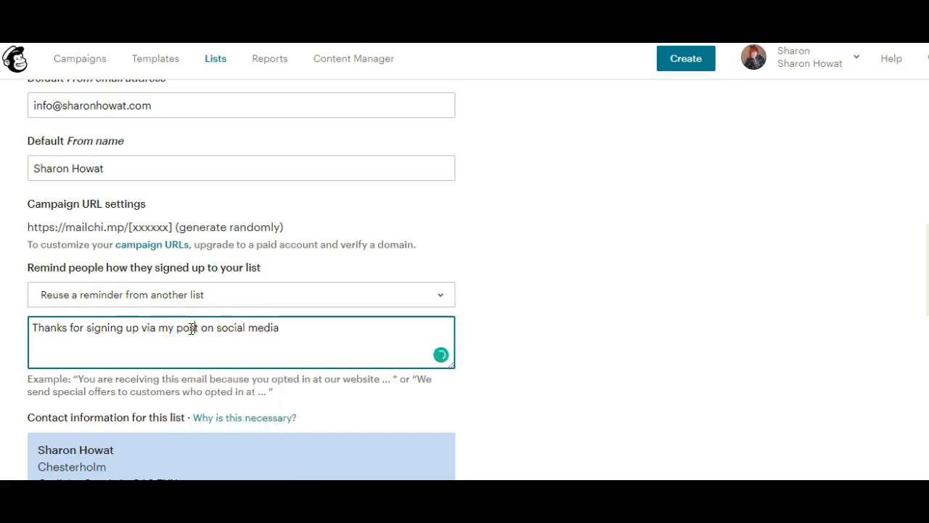
scroll(241, 279, "down", 4)
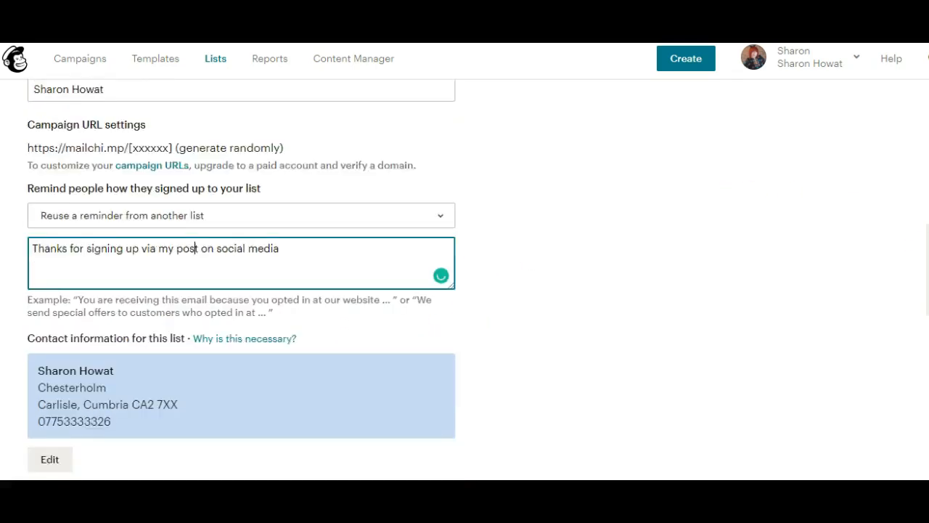
scroll(240, 275, "down", 1)
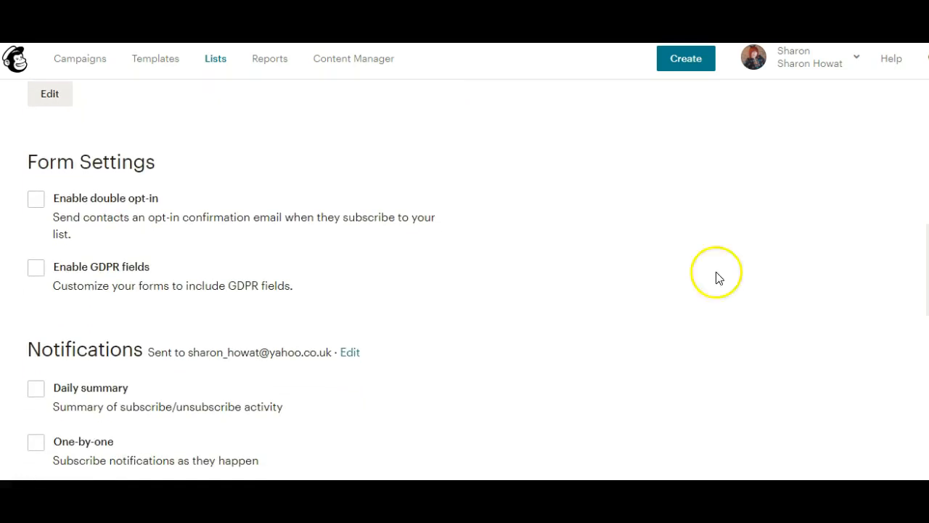
Step: Enable GDPR fields and review the rest of the list form settings
left_click(37, 270)
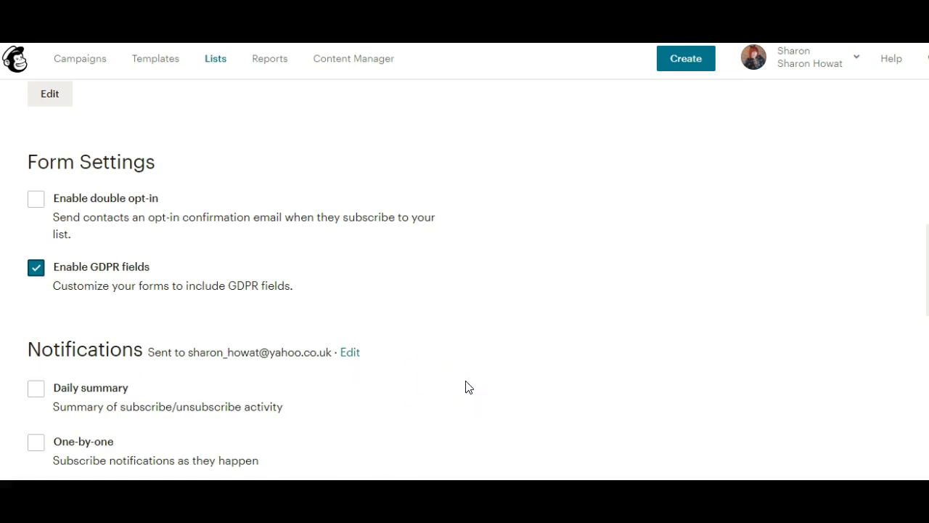
scroll(231, 280, "down", 2)
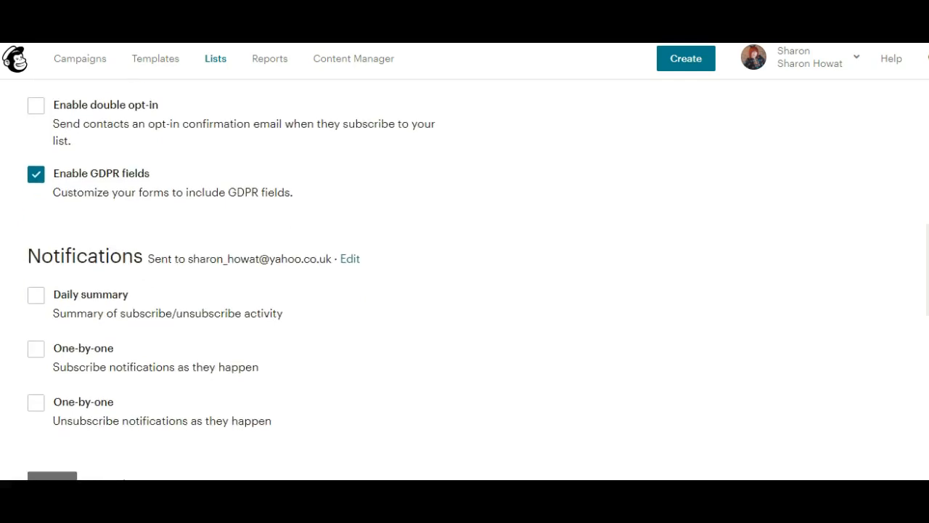
scroll(231, 280, "up", 3)
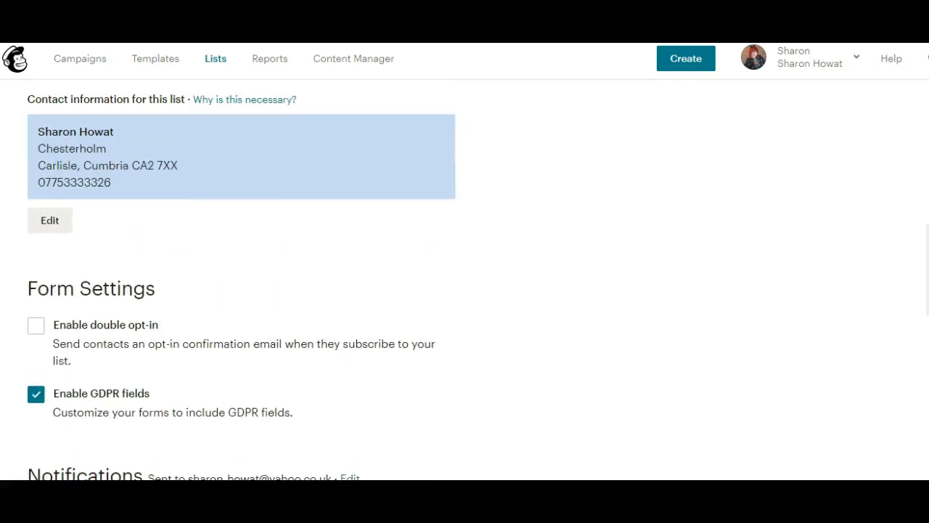
scroll(464, 276, "down", 1)
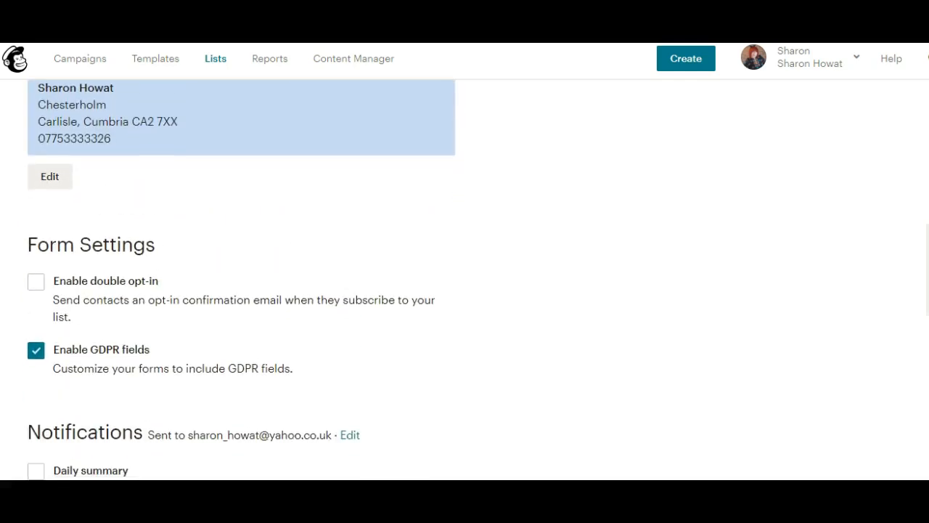
scroll(780, 347, "down", 1)
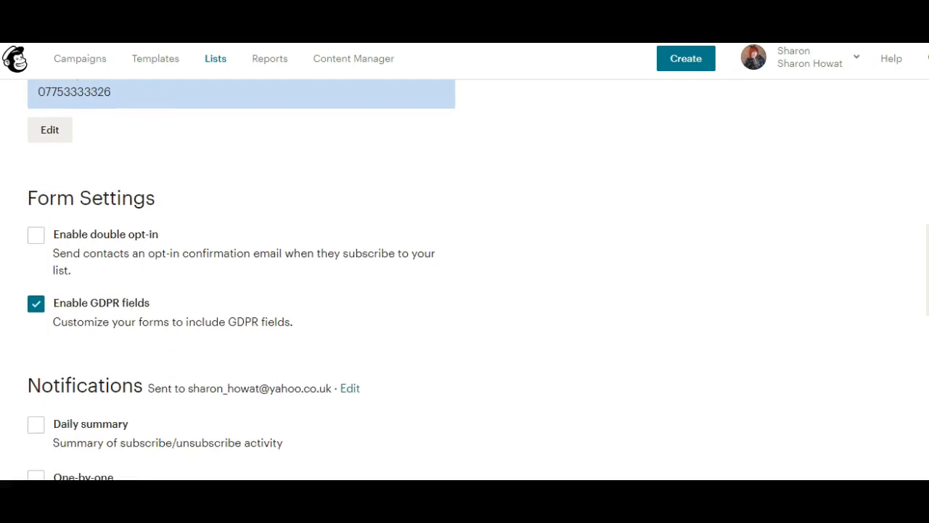
scroll(780, 347, "down", 2)
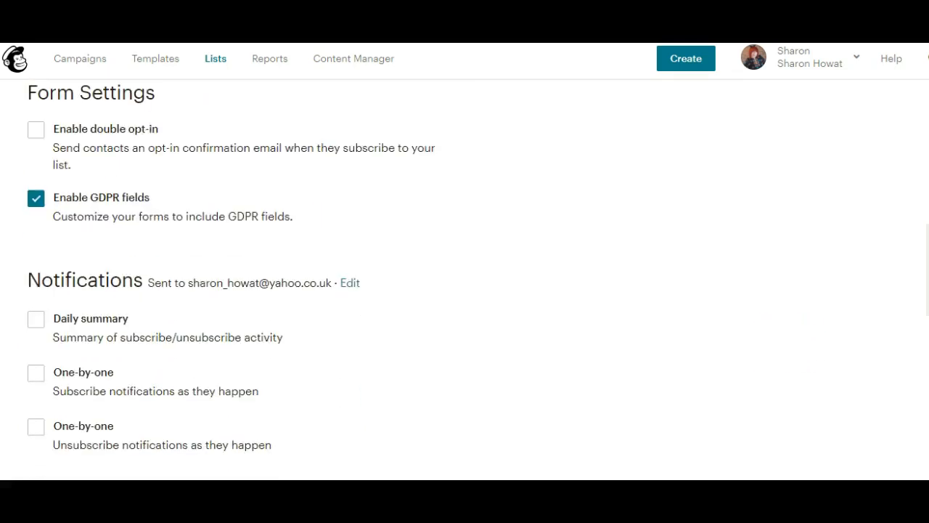
scroll(231, 279, "down", 1)
scroll(230, 279, "up", 3)
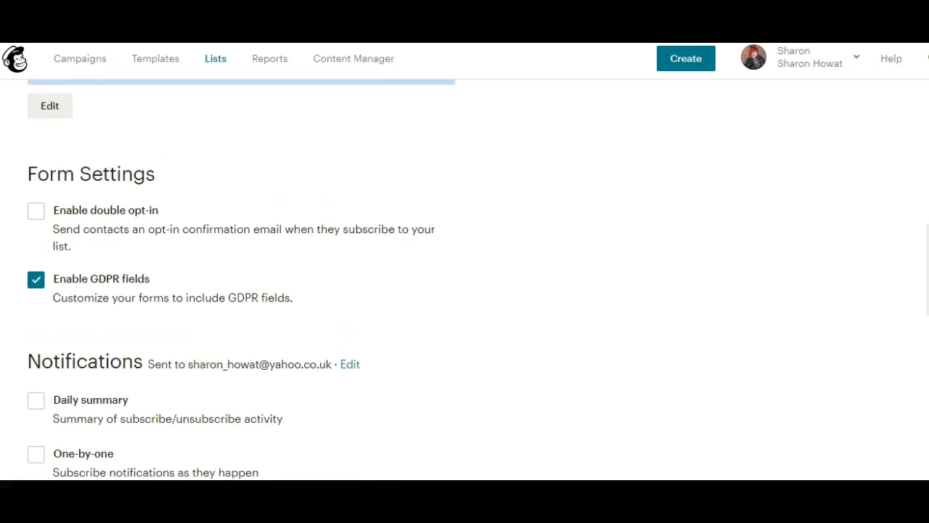
scroll(241, 279, "up", 2)
scroll(241, 280, "up", 1)
scroll(241, 280, "down", 1)
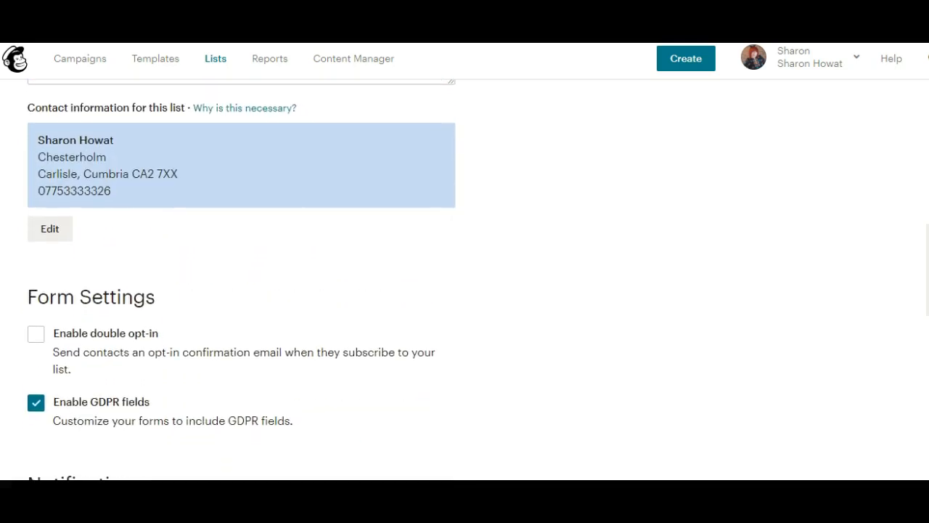
scroll(283, 394, "down", 1)
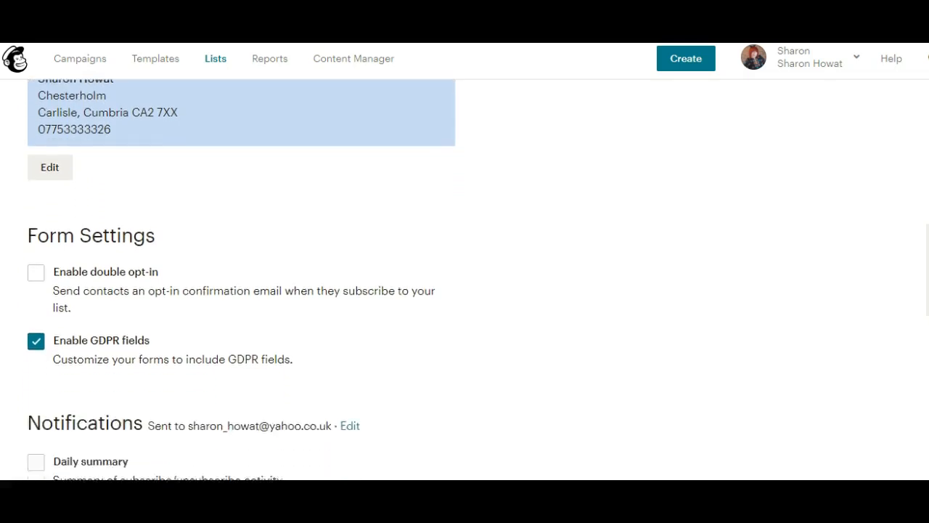
scroll(241, 280, "up", 1)
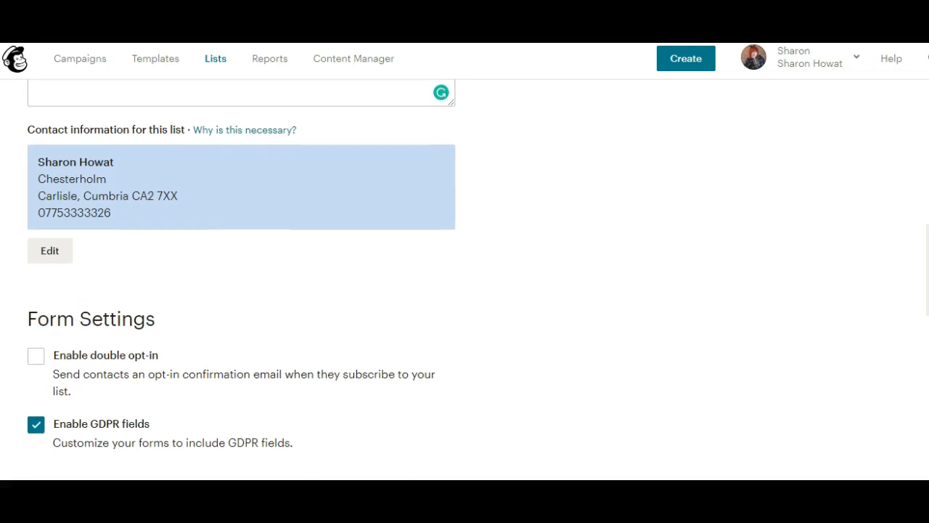
scroll(242, 276, "up", 5)
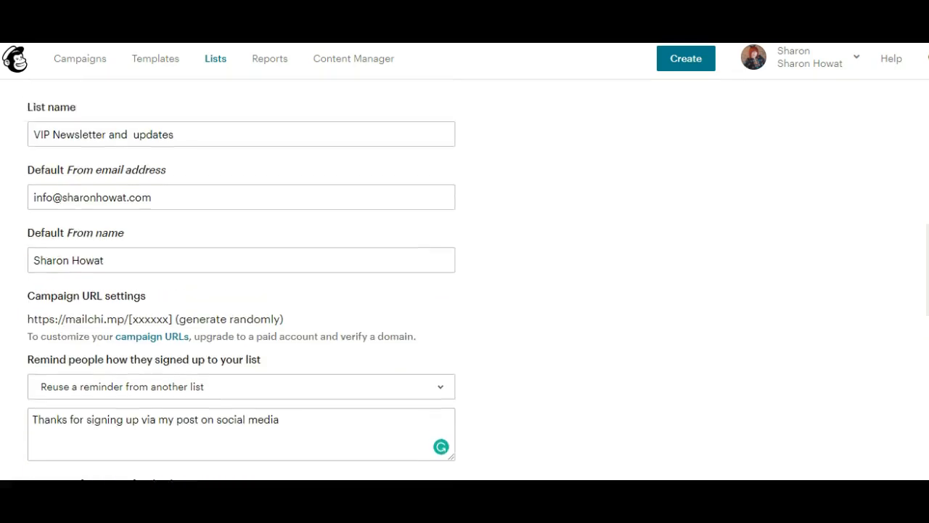
scroll(242, 283, "up", 2)
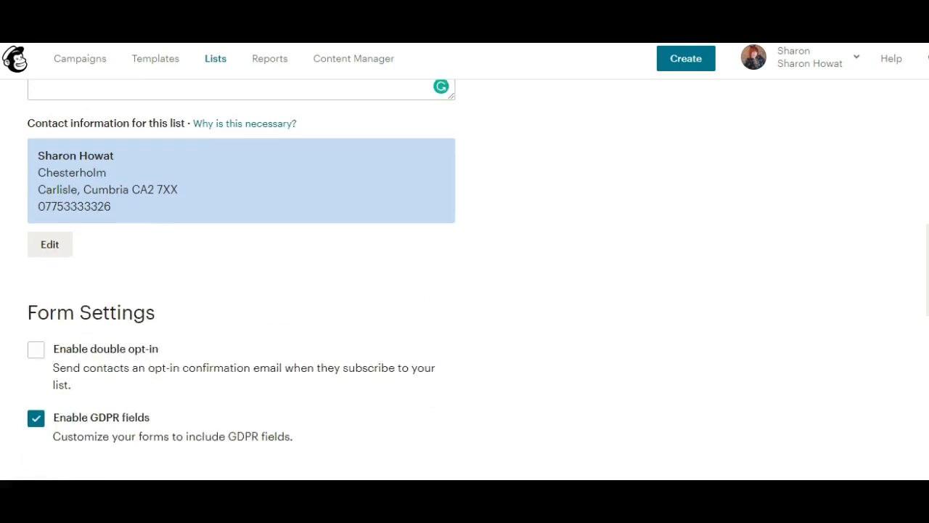
scroll(524, 420, "down", 4)
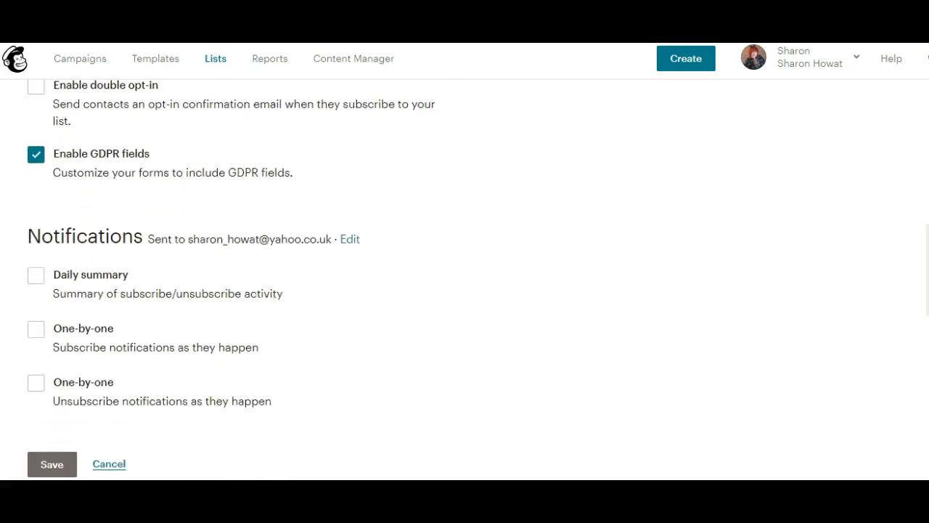
Step: Save the VIP Newsletter and updates list and go to its Signup forms page
left_click(51, 459)
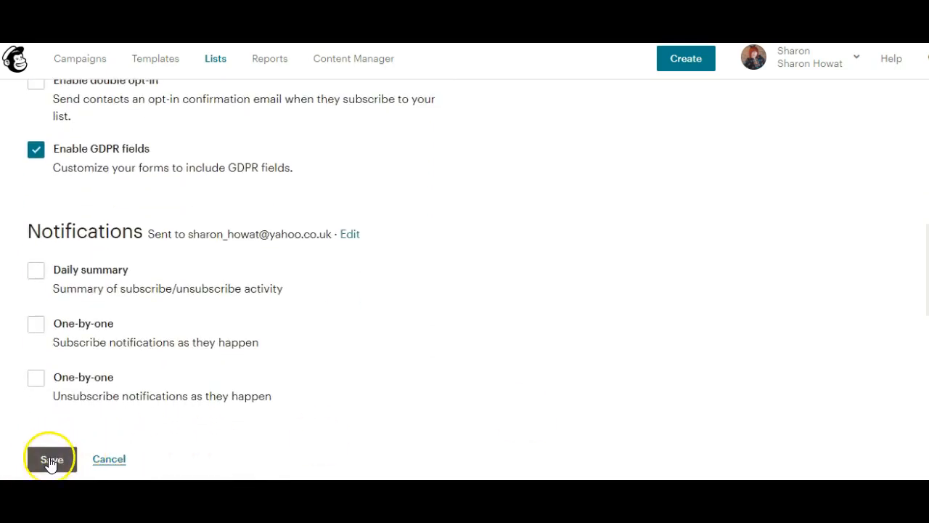
left_click(567, 351)
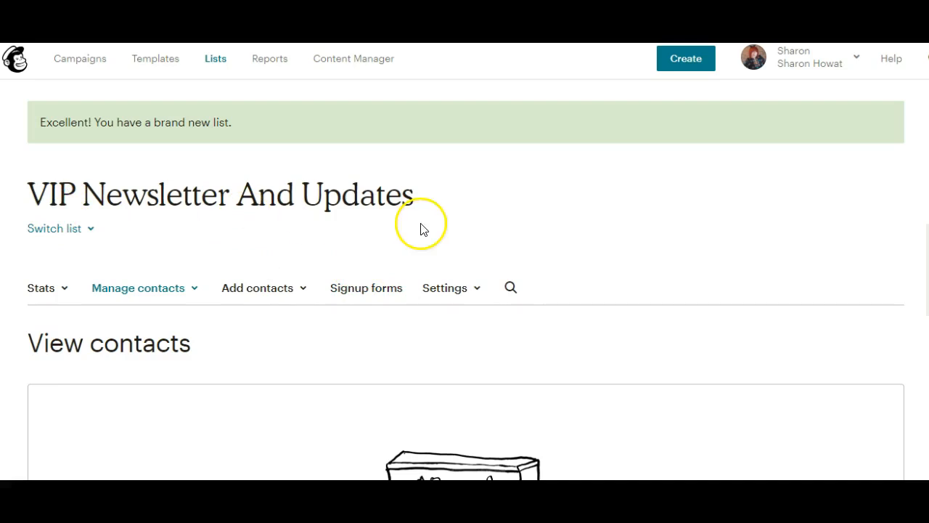
left_click(385, 296)
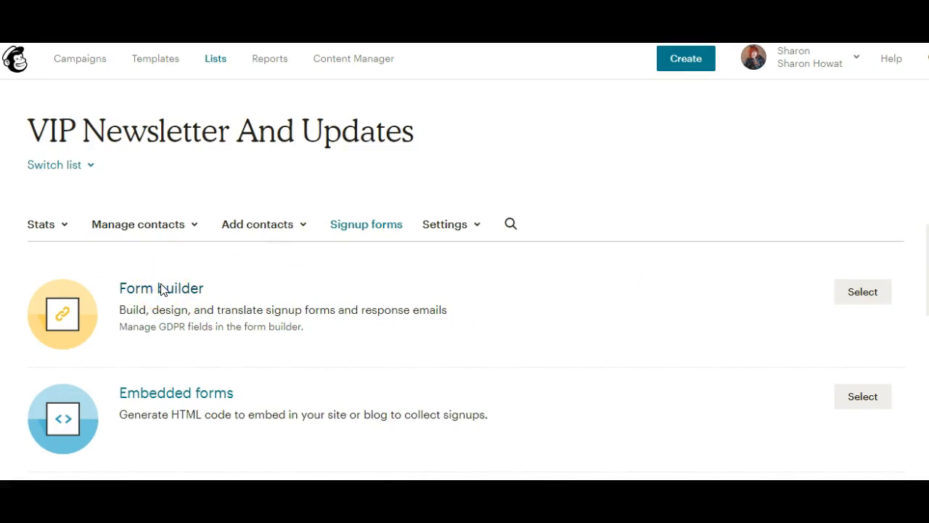
Step: Open the Form builder, select the signup form URL and scroll to the form fields
left_click(163, 290)
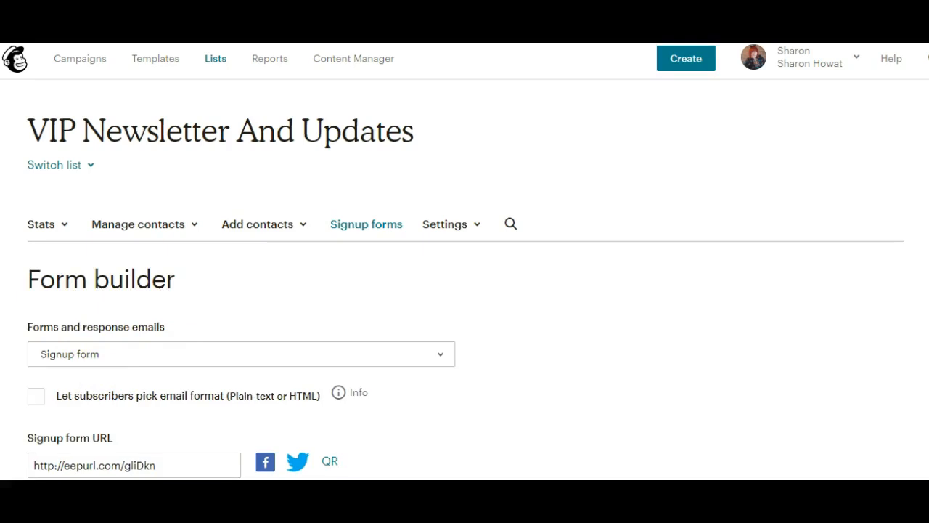
scroll(506, 295, "down", 1)
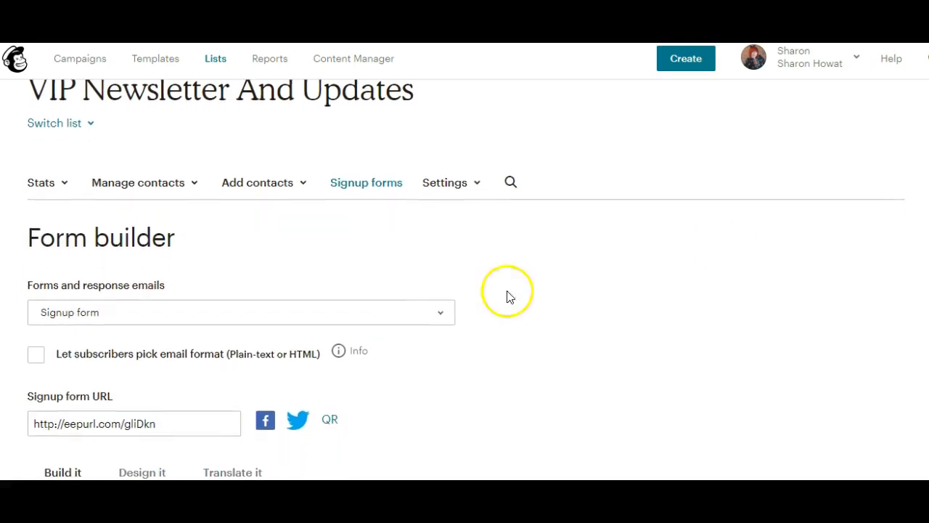
left_click_drag(167, 424, 34, 422)
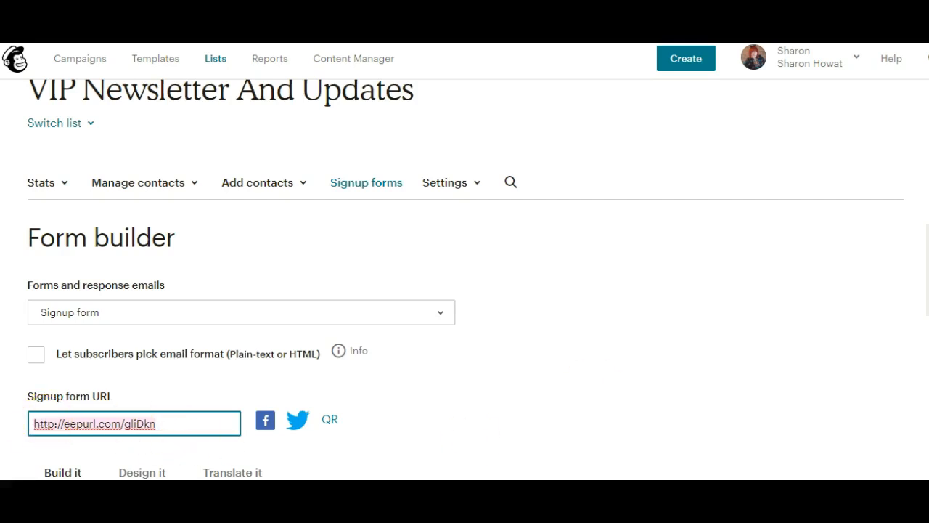
scroll(465, 279, "down", 5)
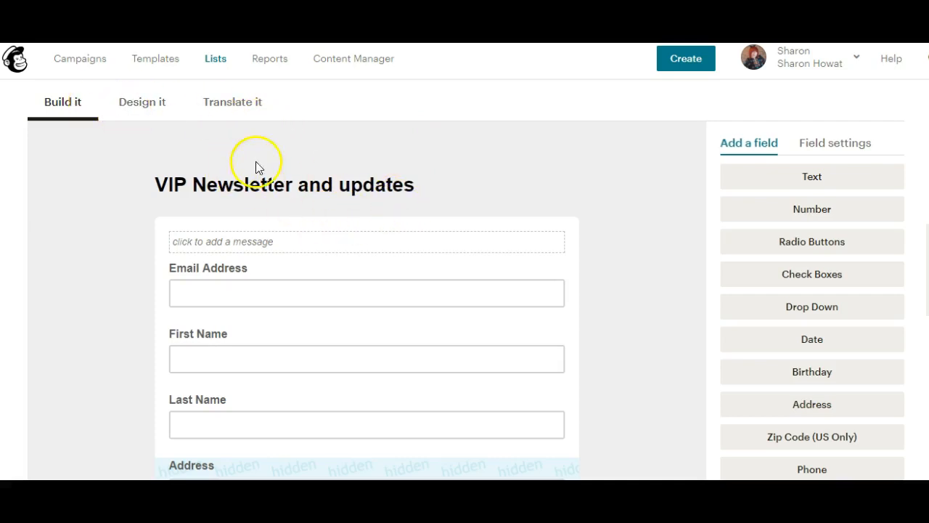
Step: Add the intro 'Sign up for my monthly VIP offers and updates…' and save it
left_click(290, 250)
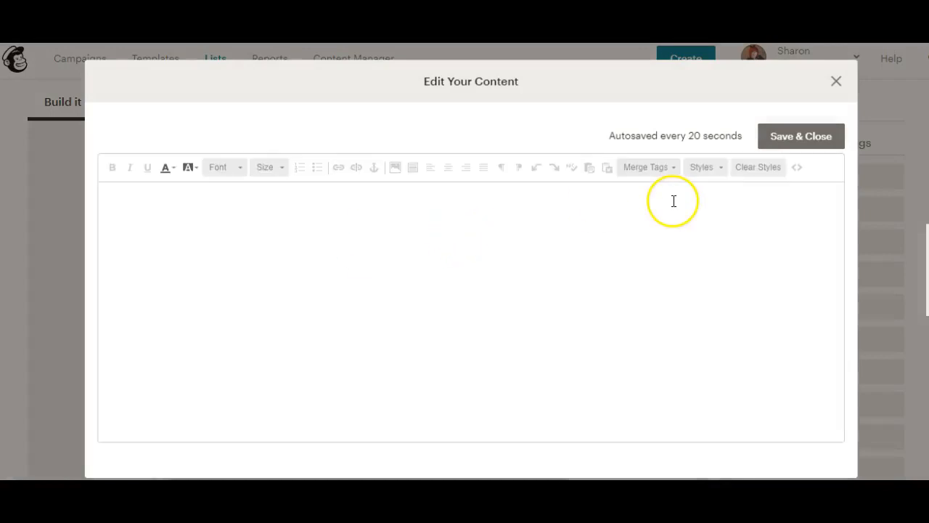
left_click(353, 220)
type("Sign up for my m")
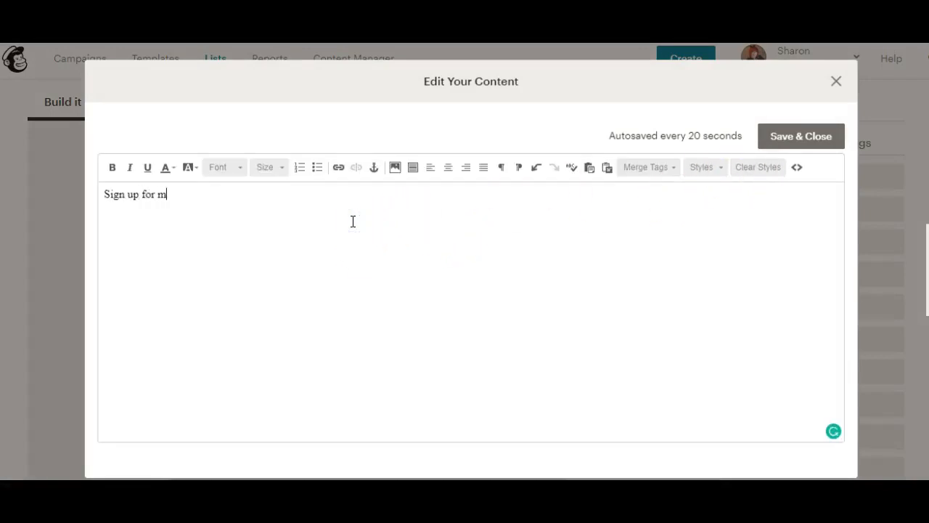
type("onthly VIP offer")
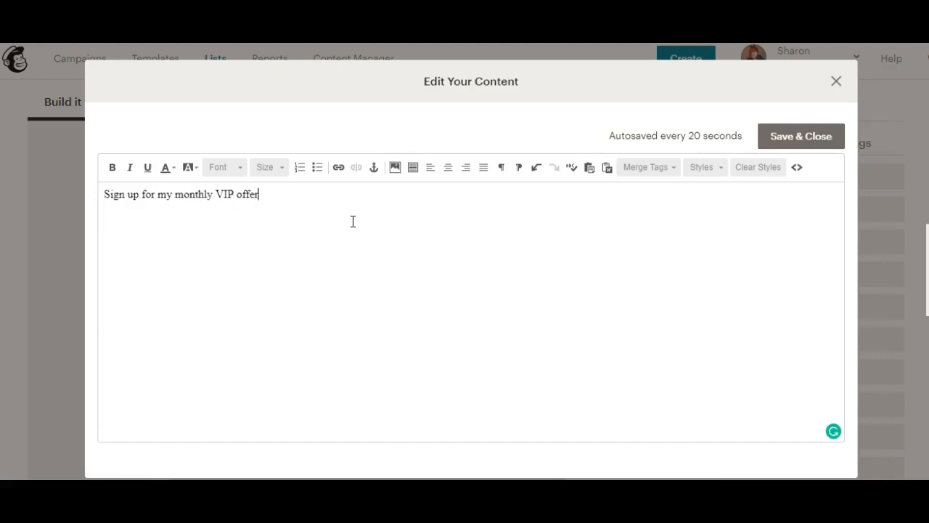
type("s and updates, these a")
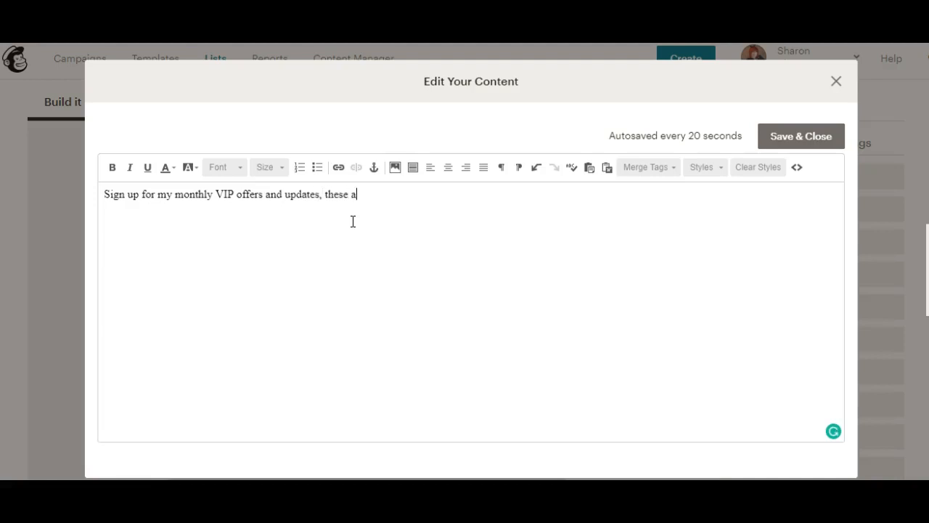
type("re only available to m")
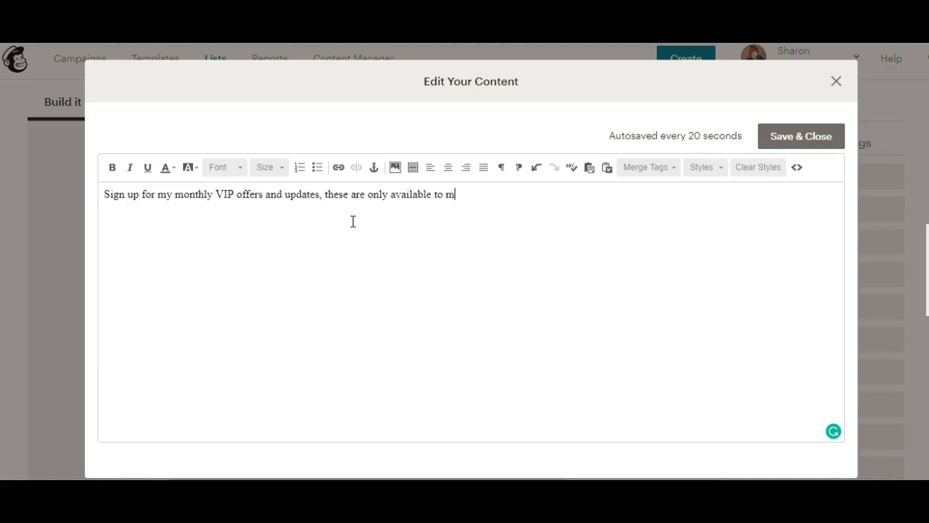
type("y very important peeps")
left_click(413, 168)
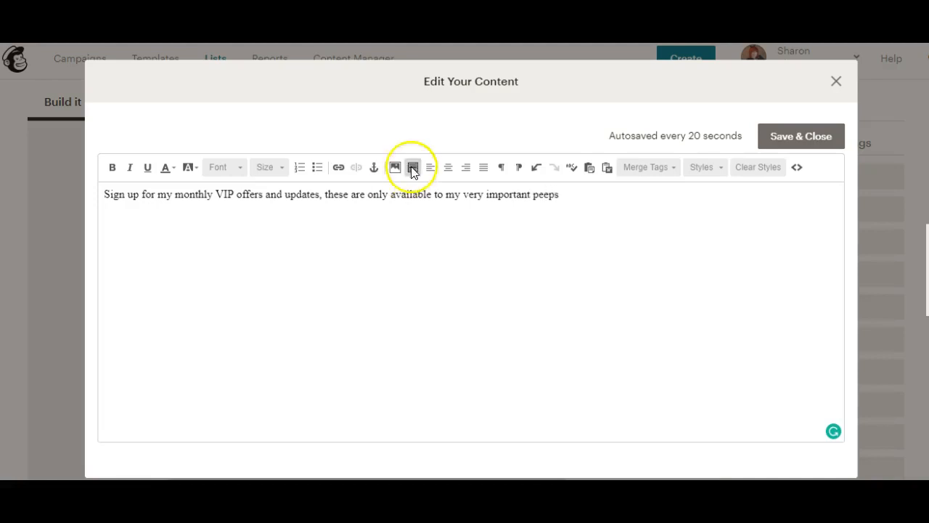
left_click(805, 136)
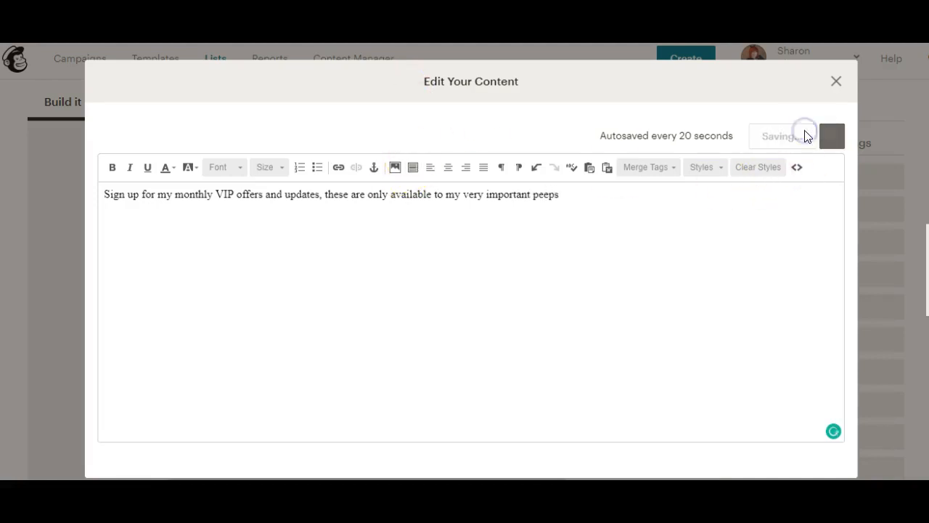
Step: Centre-align the intro message and save it
scroll(338, 326, "up", 3)
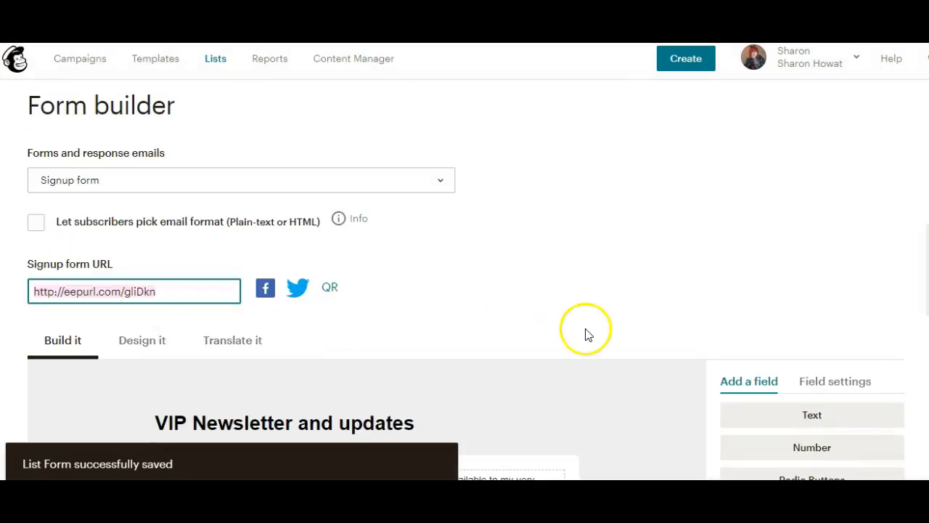
scroll(588, 335, "down", 3)
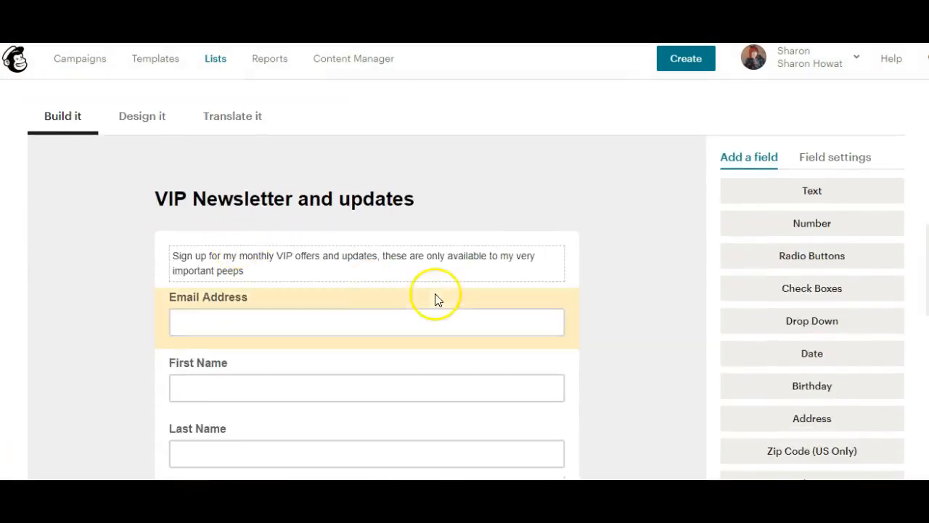
left_click(280, 269)
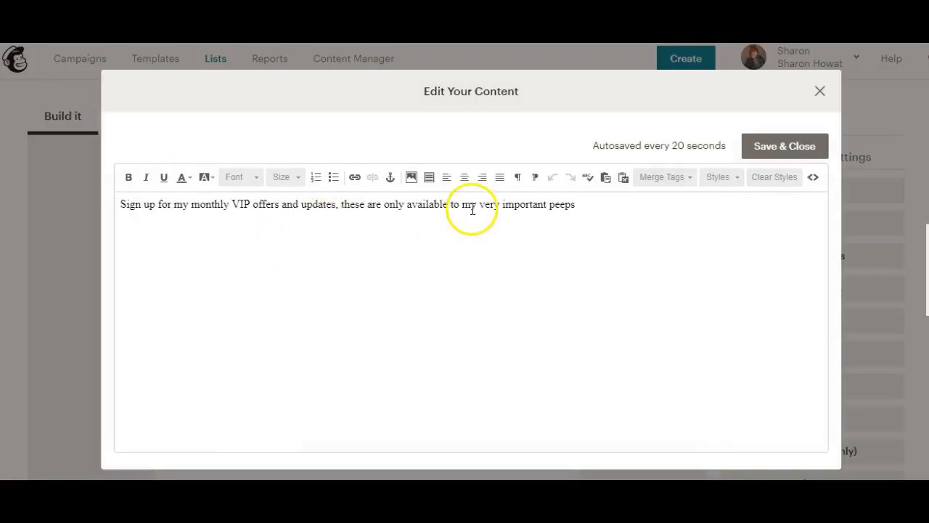
left_click(465, 179)
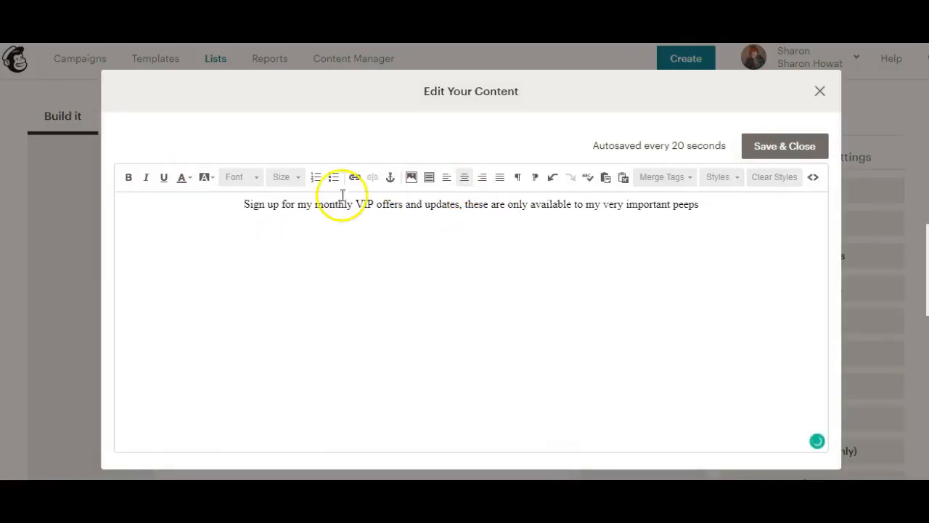
left_click(774, 148)
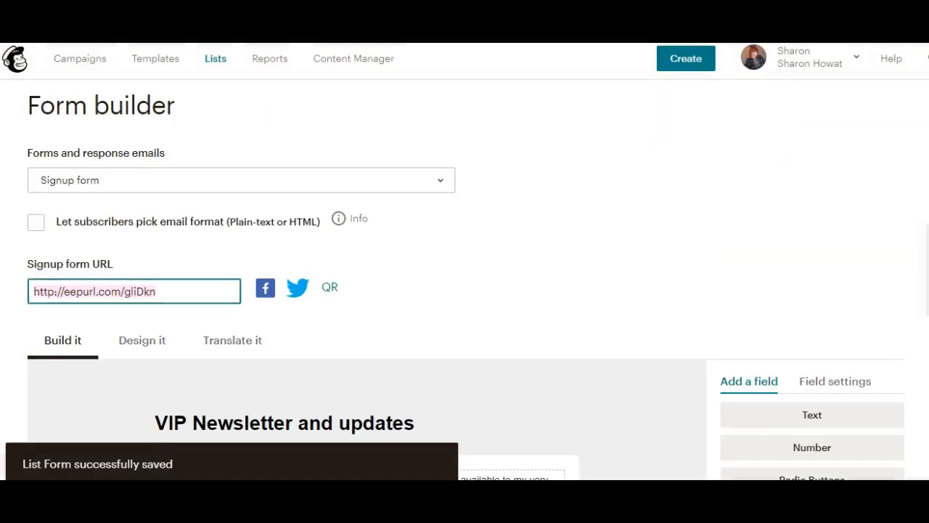
Step: Delete the Last Name field, confirming with DELETE
scroll(465, 281, "down", 3)
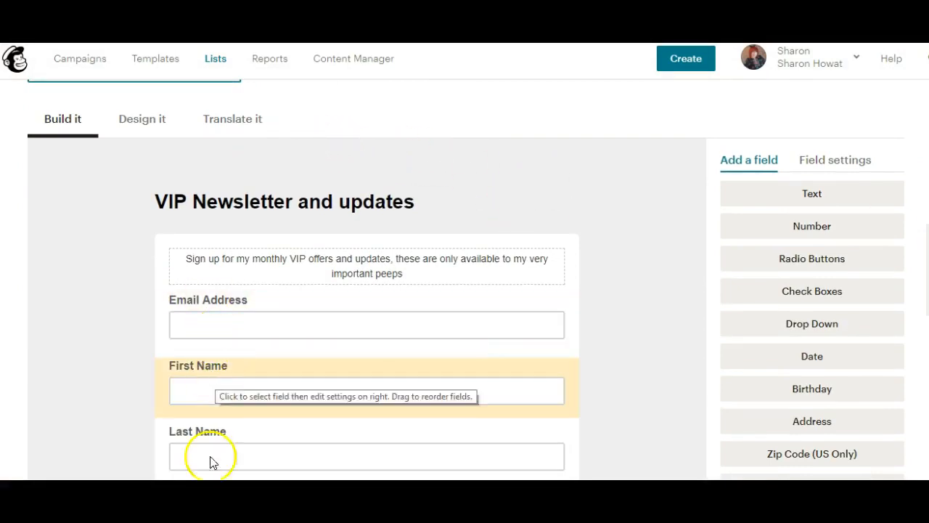
scroll(465, 280, "down", 1)
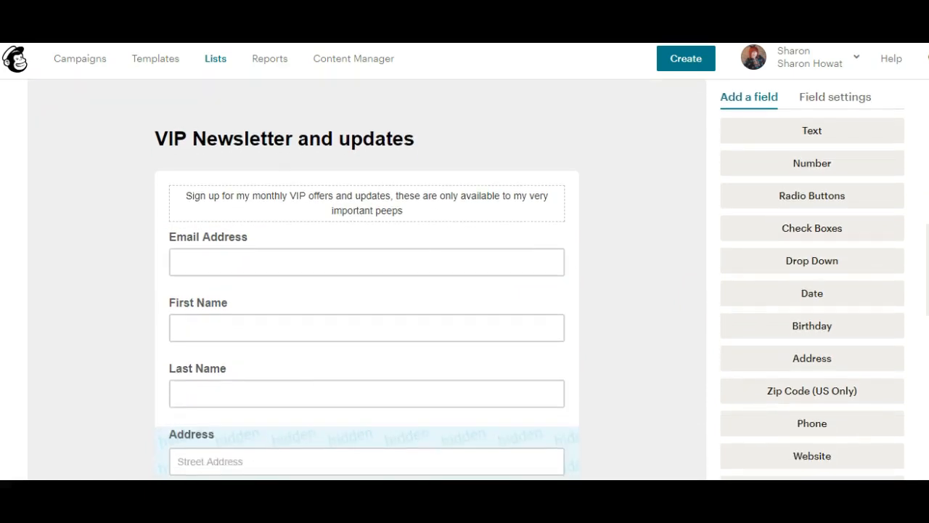
scroll(465, 280, "down", 1)
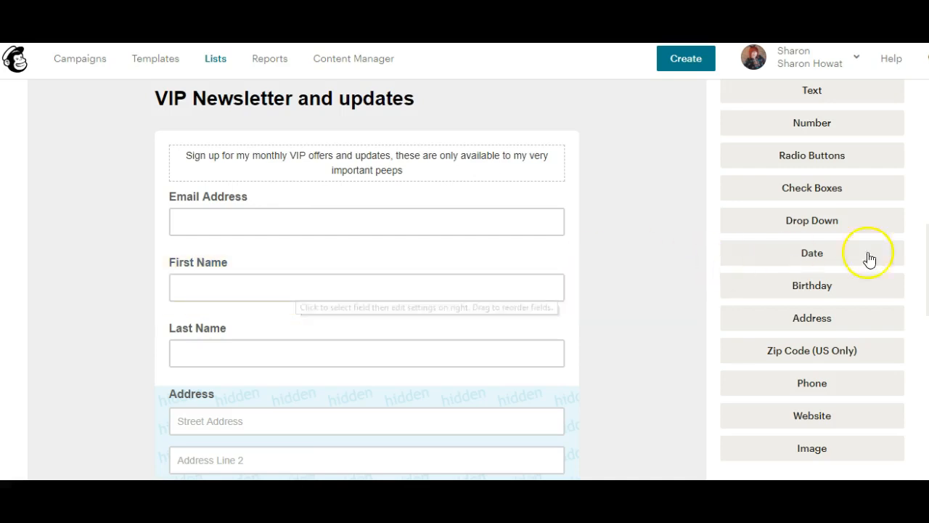
left_click(554, 339)
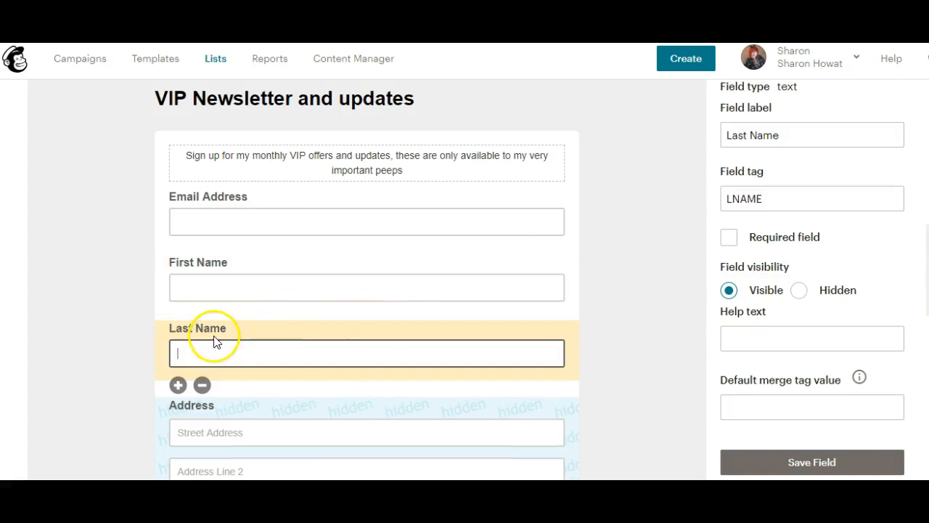
left_click(203, 387)
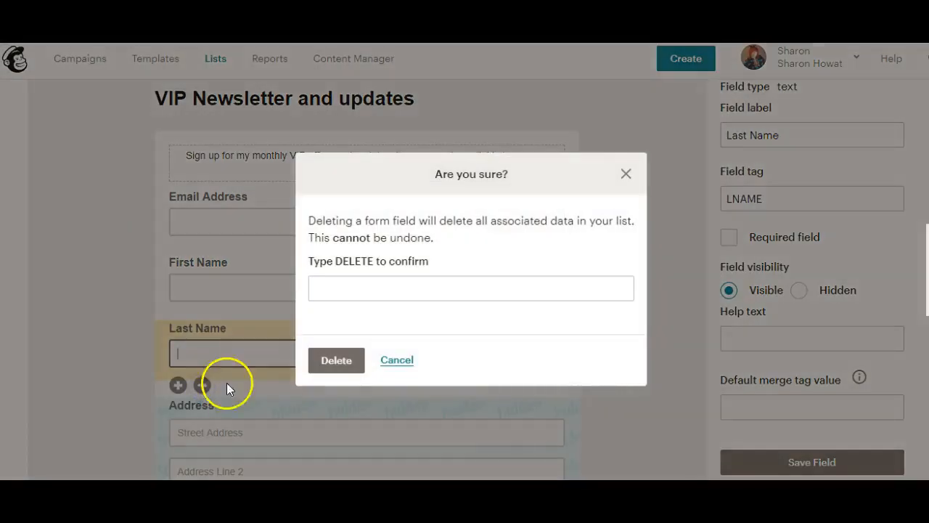
left_click(412, 292)
type("DEK")
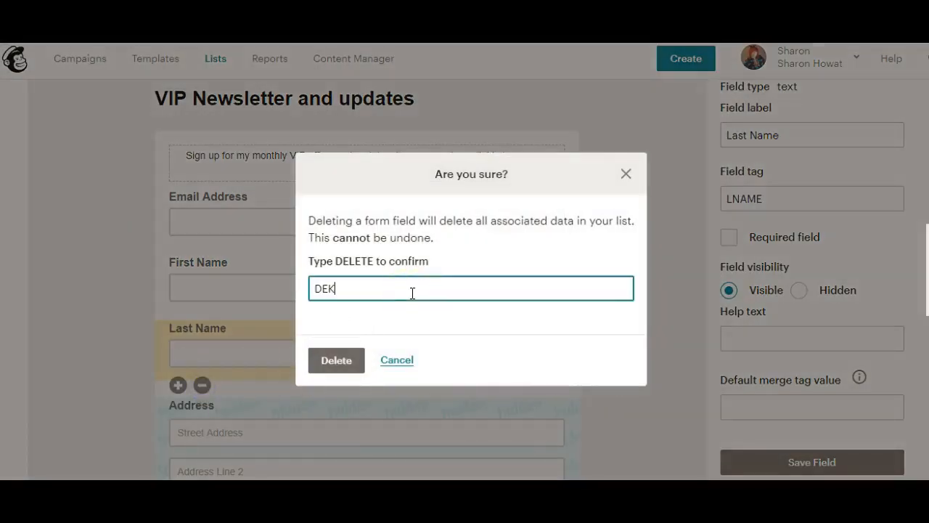
key("BackSpace")
left_click(335, 322)
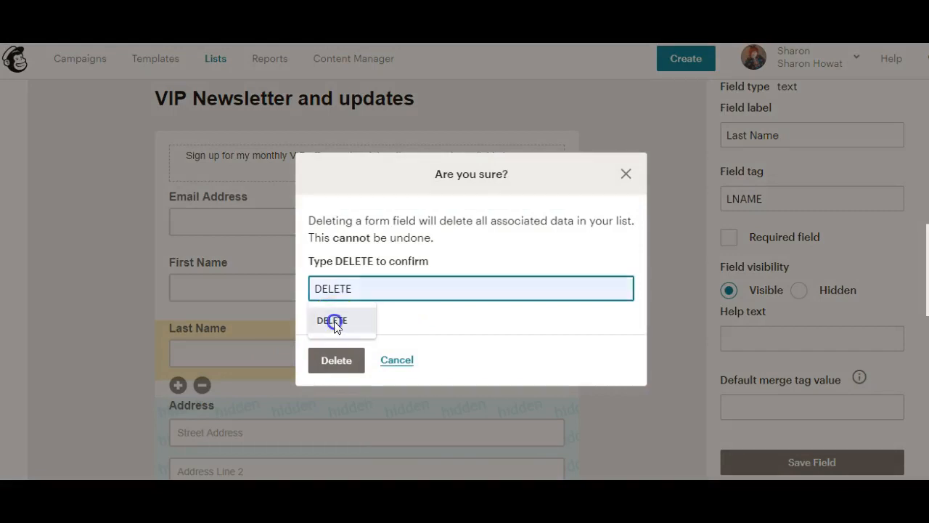
left_click(336, 361)
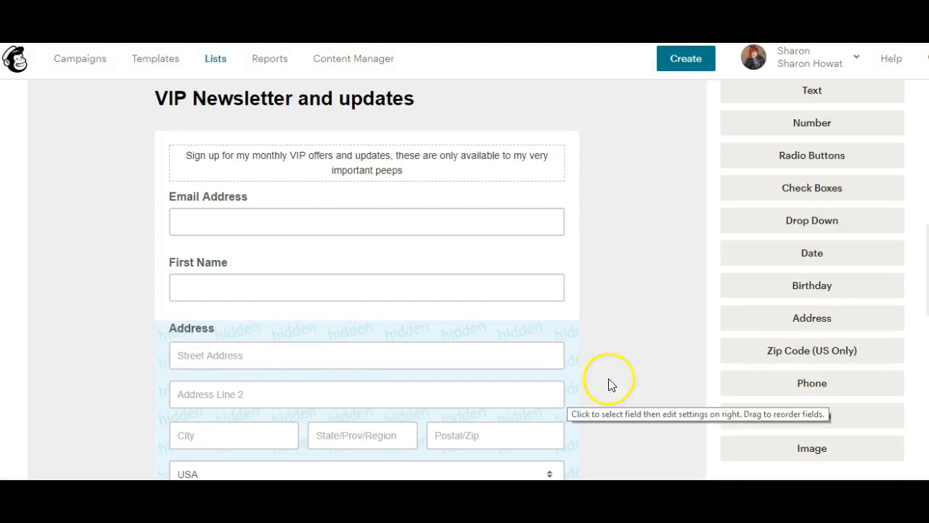
Step: Delete the Address field, confirming with DELETE
scroll(465, 279, "down", 3)
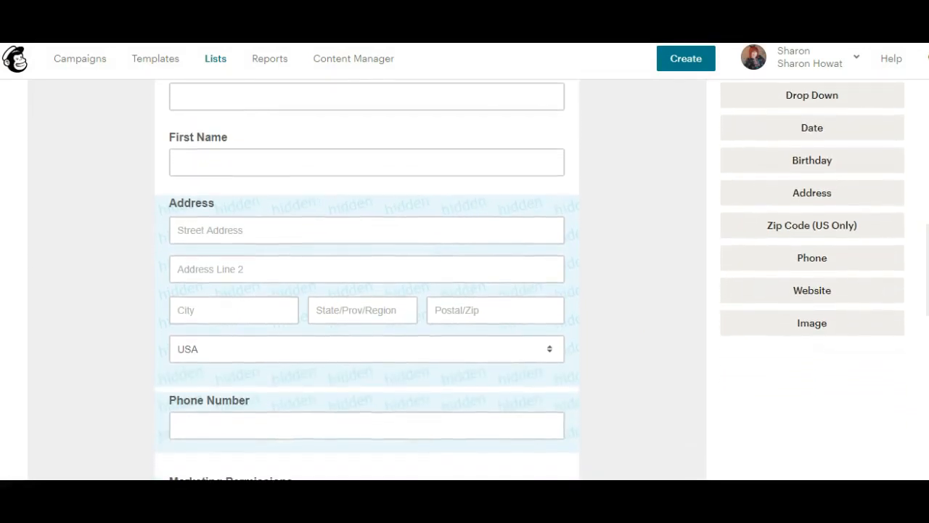
left_click(340, 204)
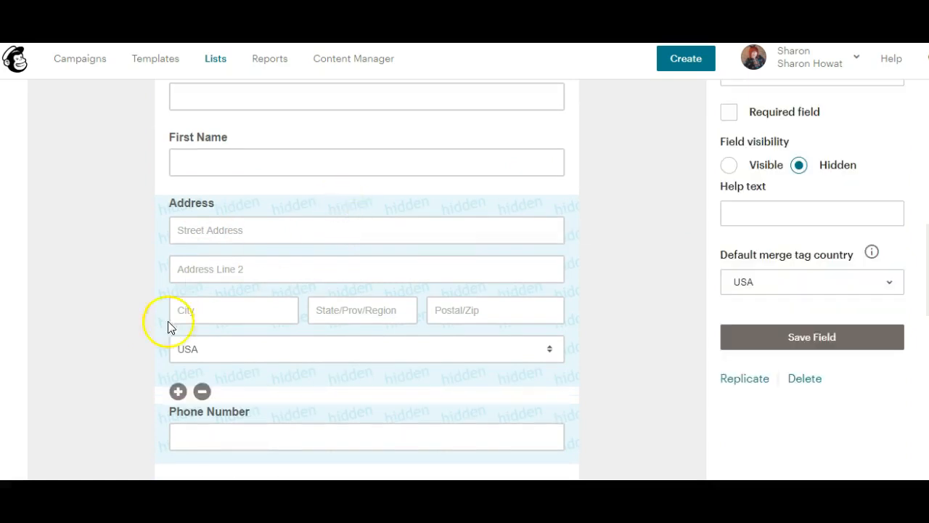
left_click(202, 392)
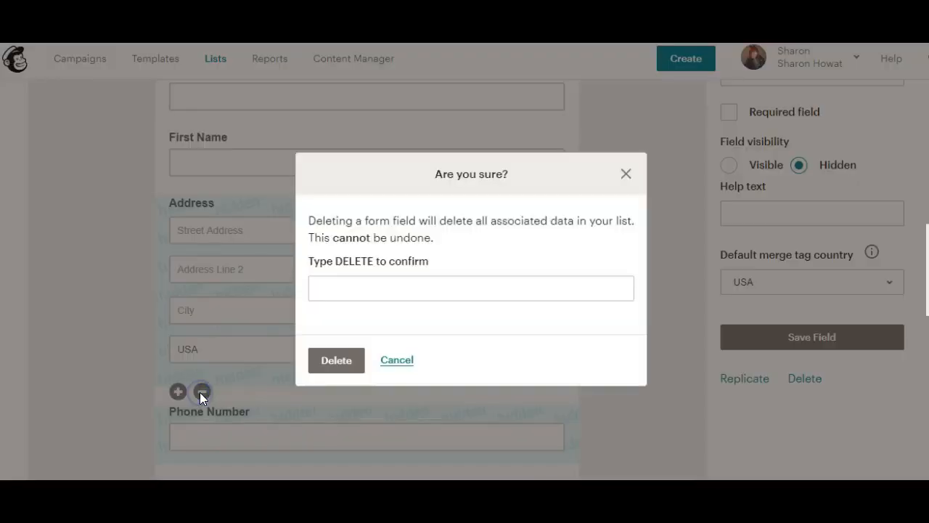
left_click(417, 291)
type("D")
left_click(346, 323)
left_click(334, 372)
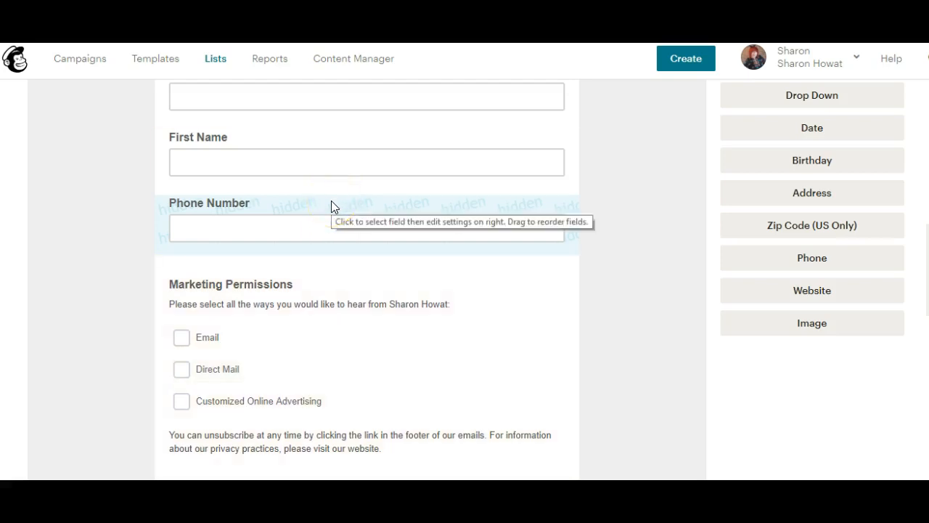
Step: Delete the Phone Number field, confirming with DELETE
left_click(331, 201)
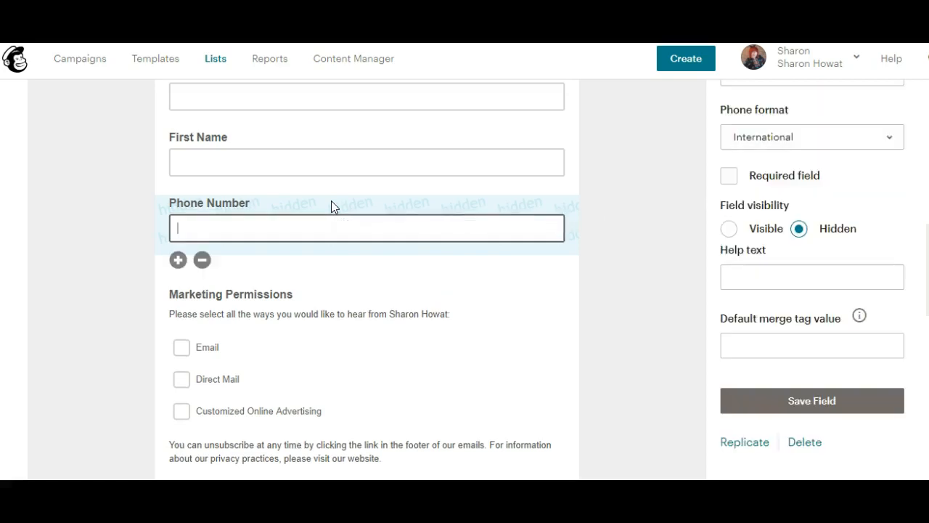
left_click(203, 260)
left_click(377, 280)
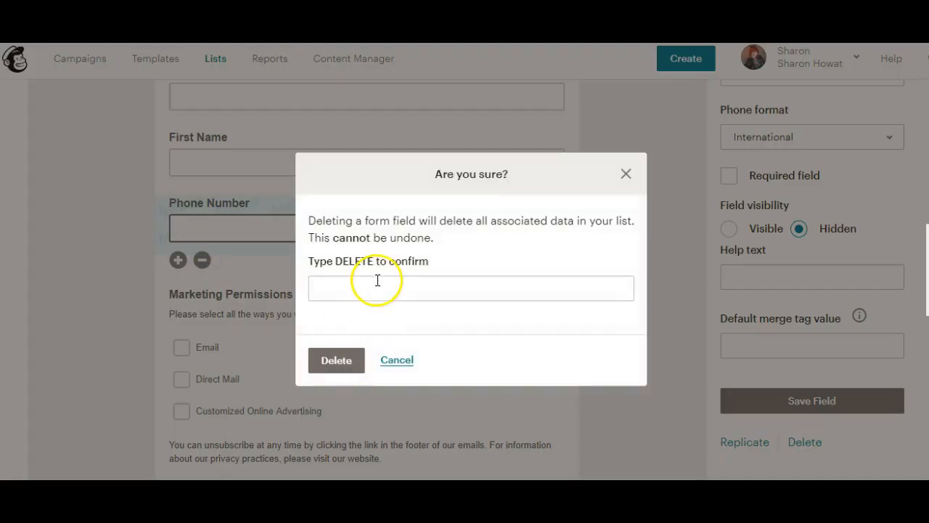
type("DELE")
left_click(338, 320)
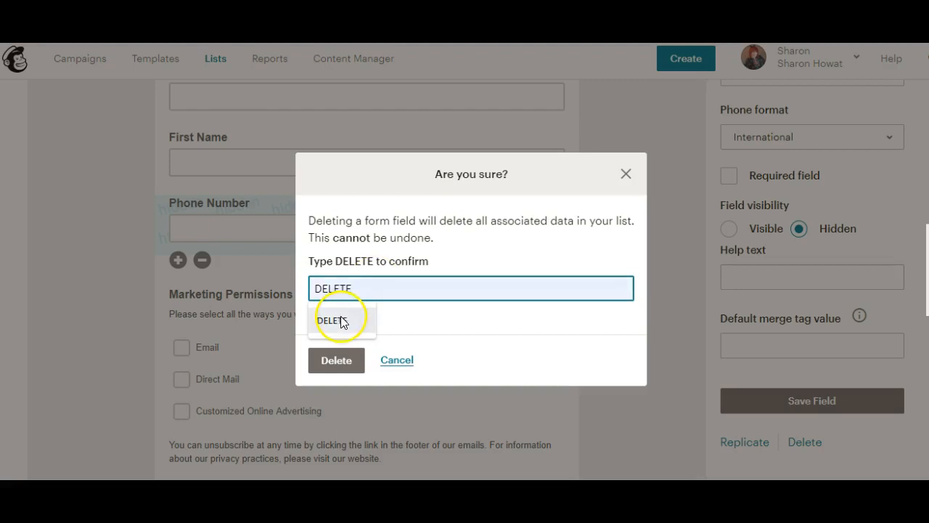
left_click(338, 360)
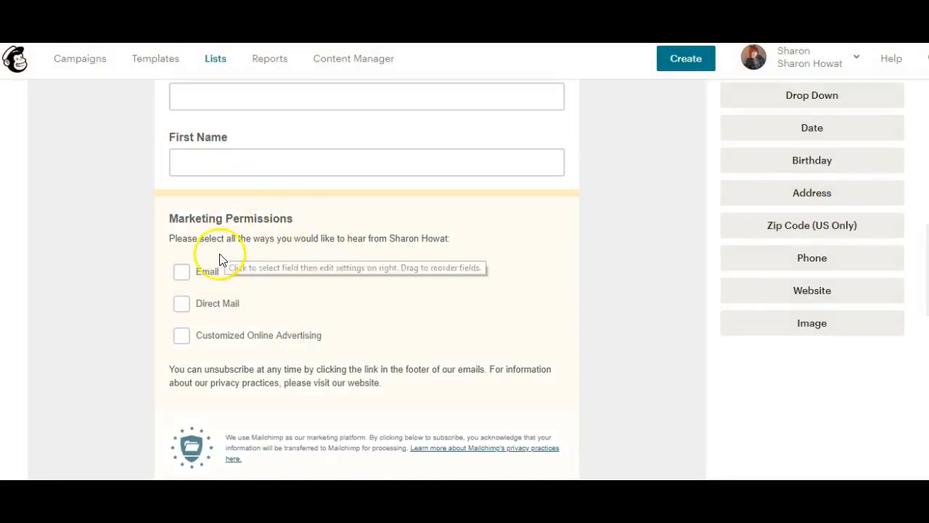
Step: Remove the Direct Mail option from Marketing Permissions
left_click(215, 307)
left_click(180, 304)
left_click(861, 248)
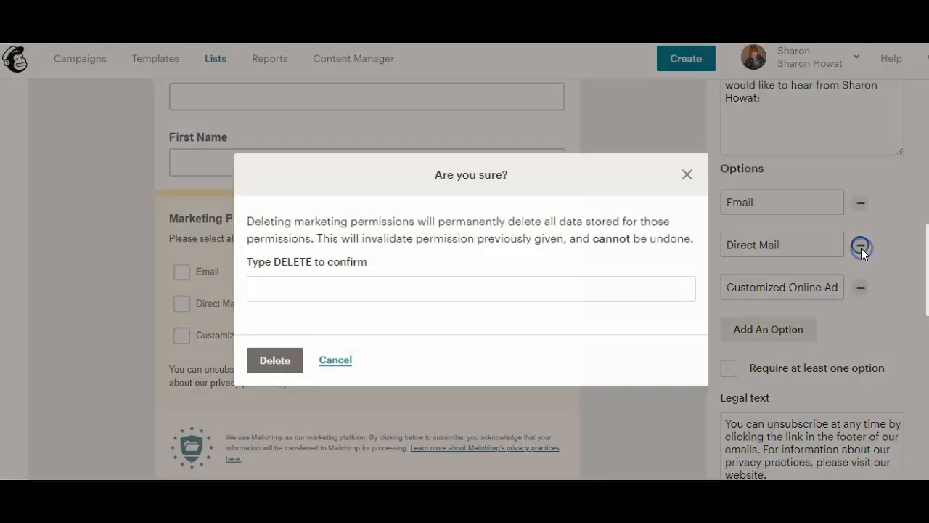
left_click(379, 291)
type("DELETE")
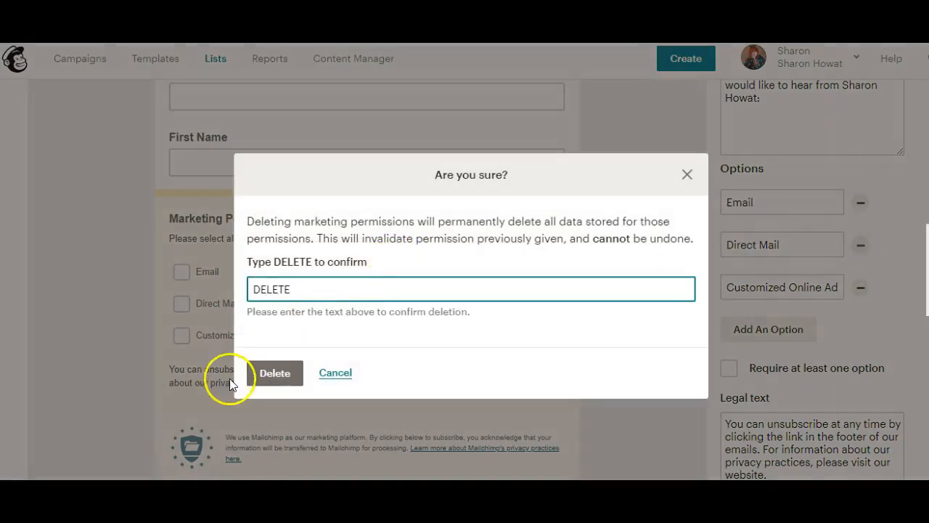
left_click(278, 374)
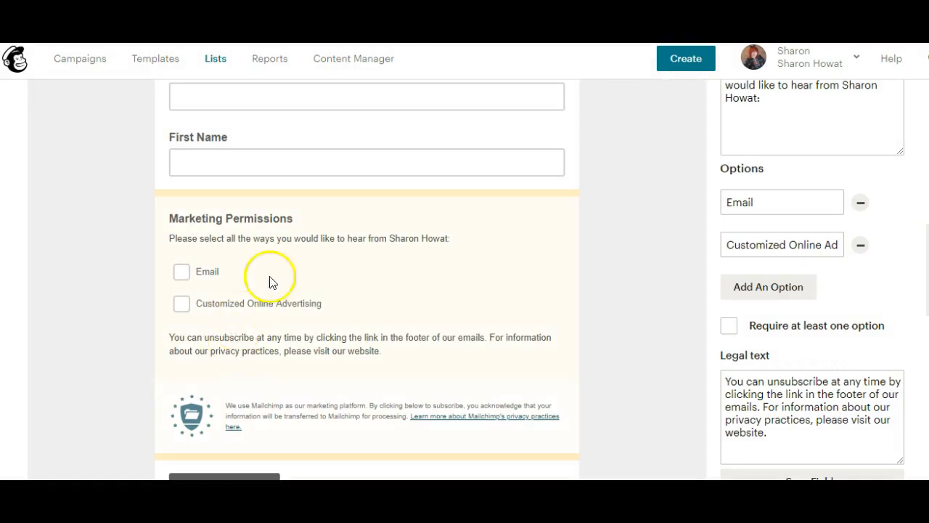
Step: Remove the Customized Online Advertising option, leaving Email as the only choice
left_click(860, 245)
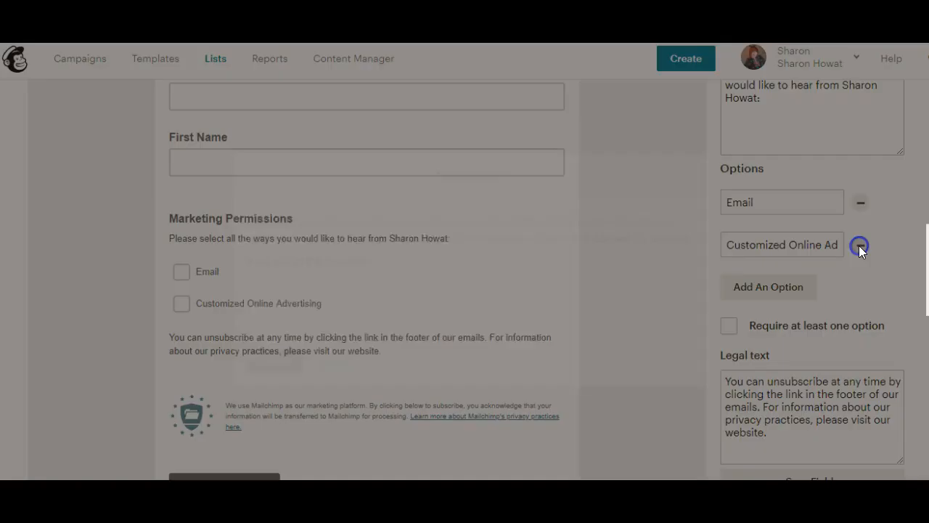
left_click(407, 286)
type("DELETE")
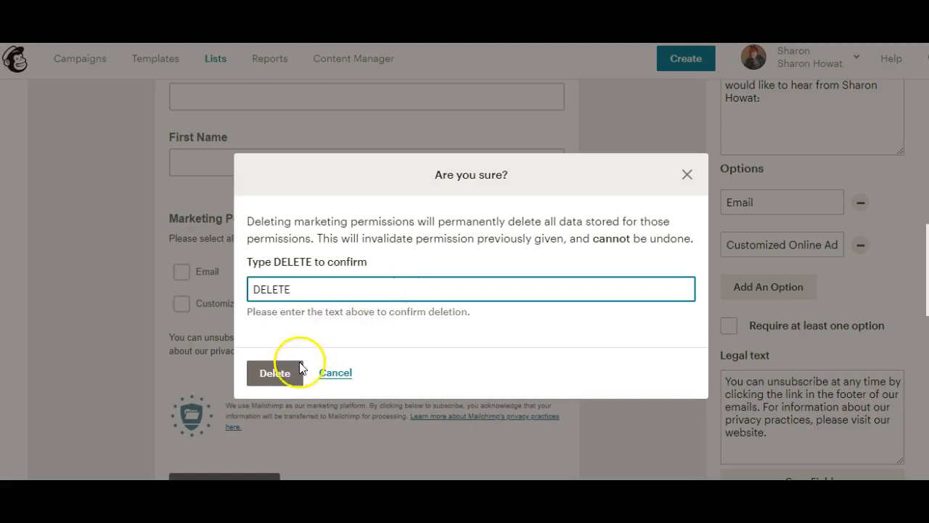
left_click(284, 373)
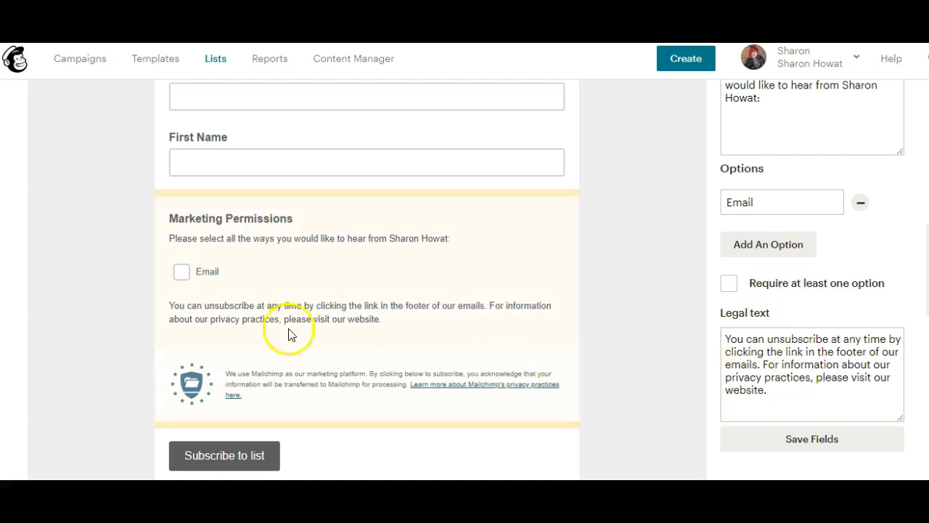
scroll(290, 332, "down", 1)
scroll(457, 280, "down", 2)
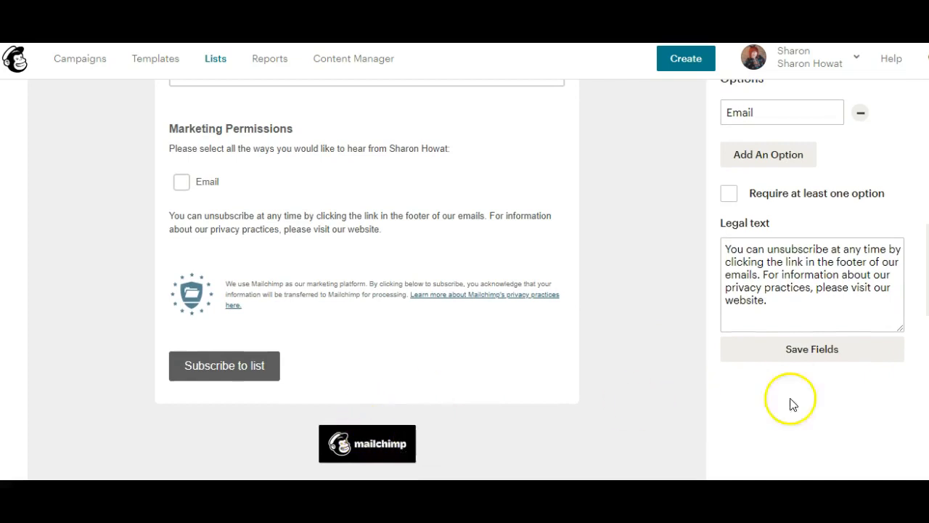
scroll(288, 217, "up", 8)
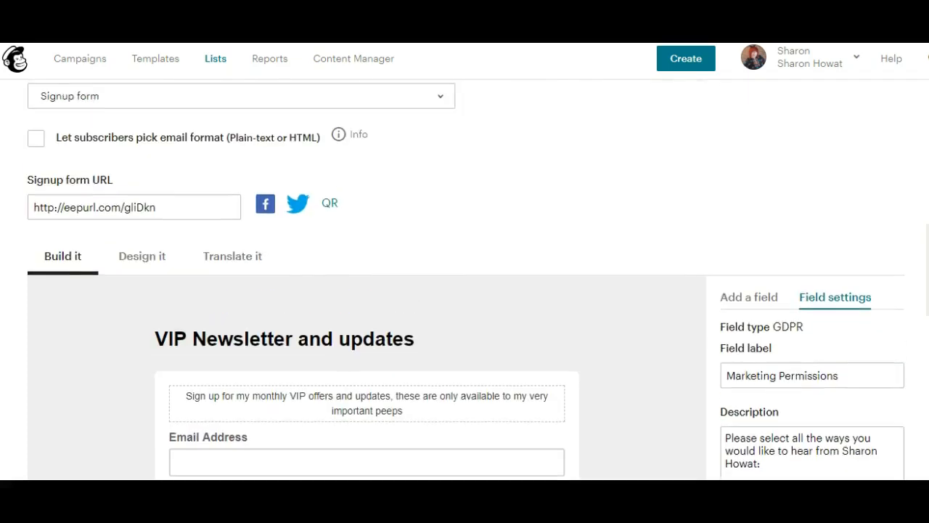
Step: On Design it, change the page background colour to bright pink
left_click(125, 224)
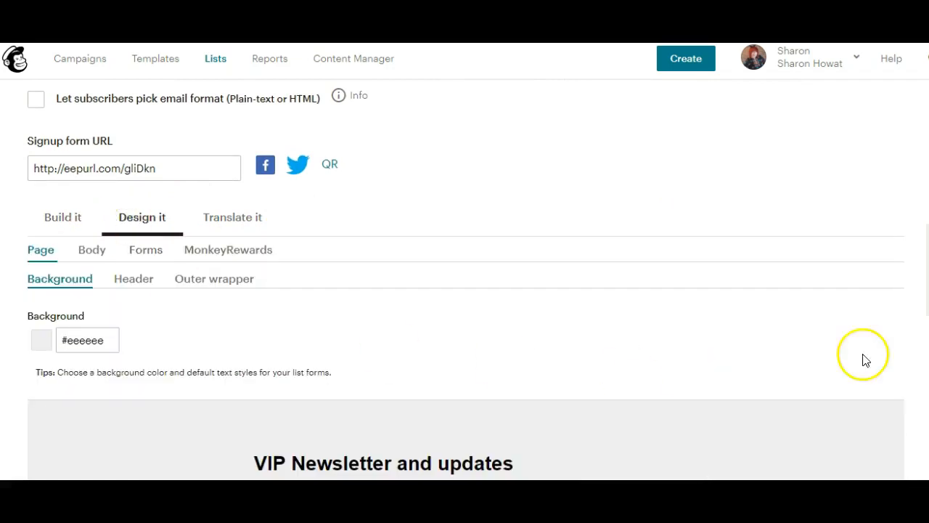
scroll(465, 278, "down", 3)
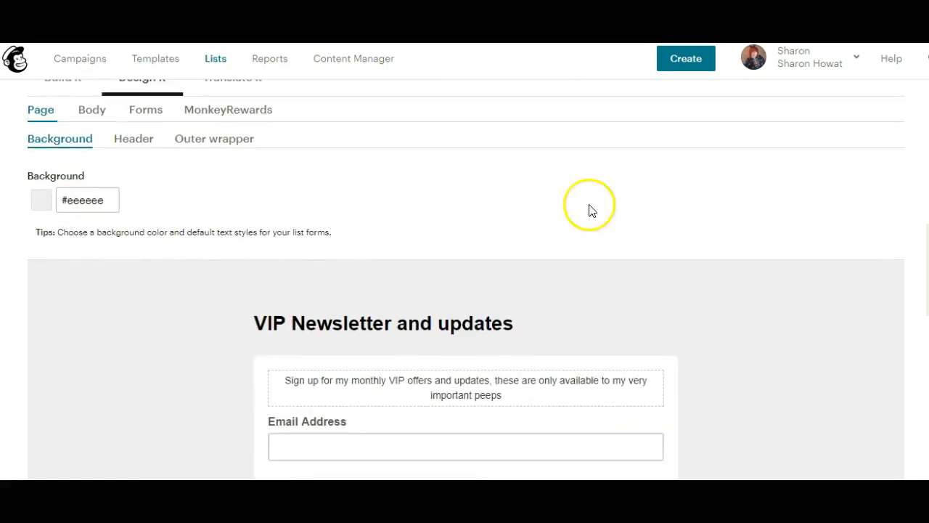
left_click(103, 350)
left_click(79, 201)
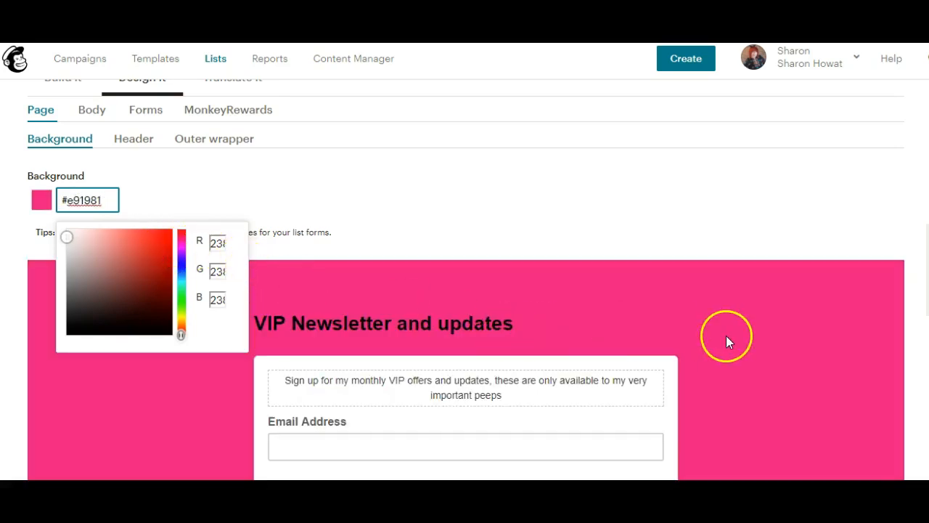
scroll(464, 280, "down", 3)
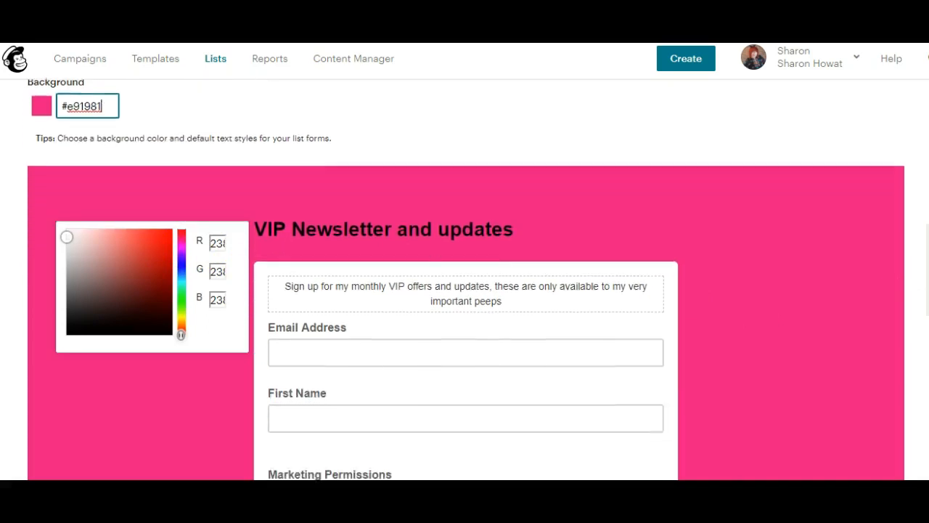
scroll(413, 191, "up", 1)
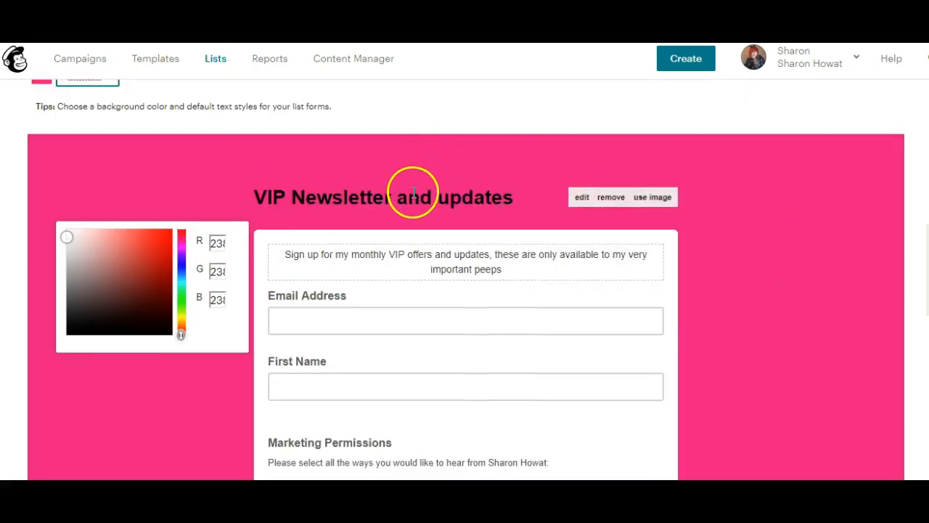
mouse_move(561, 208)
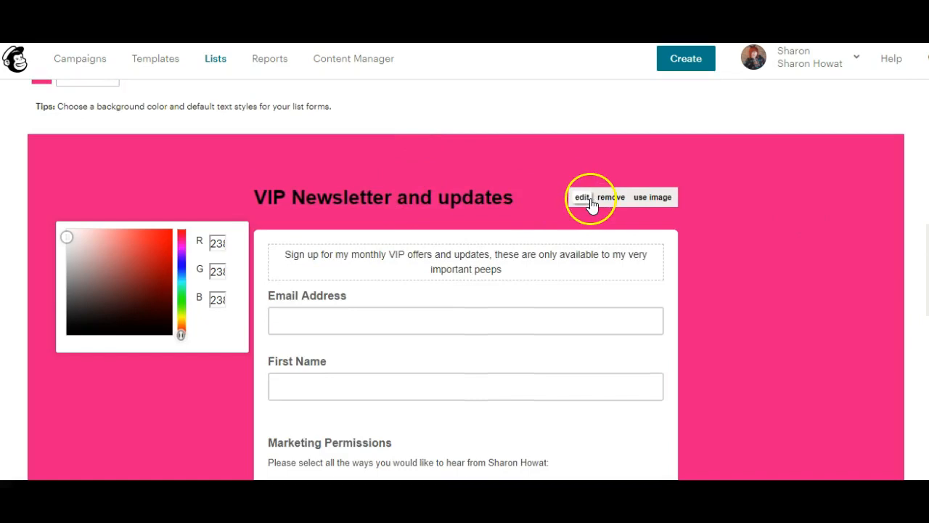
left_click(586, 200)
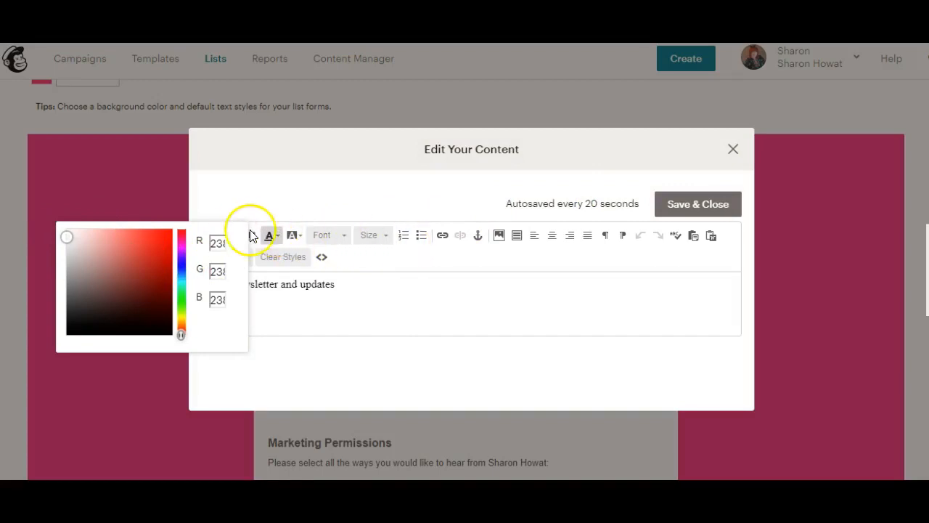
left_click(285, 202)
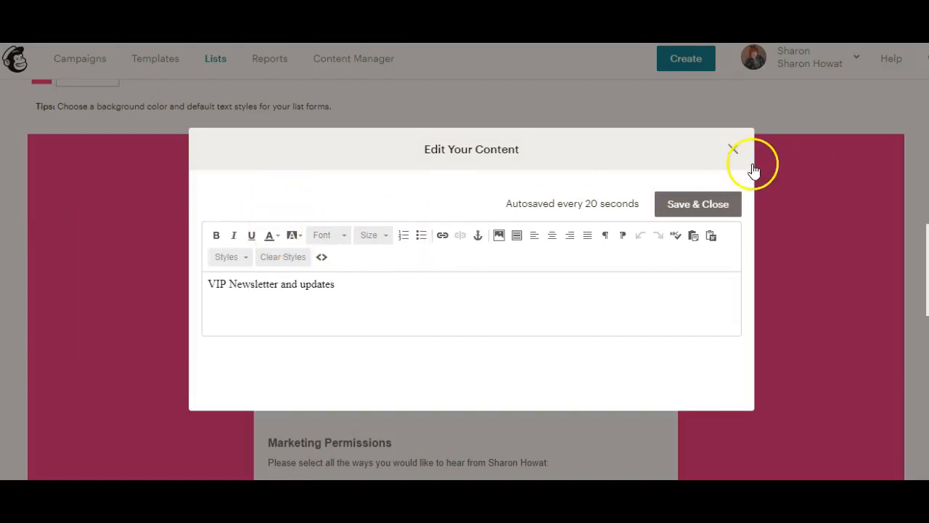
left_click(733, 149)
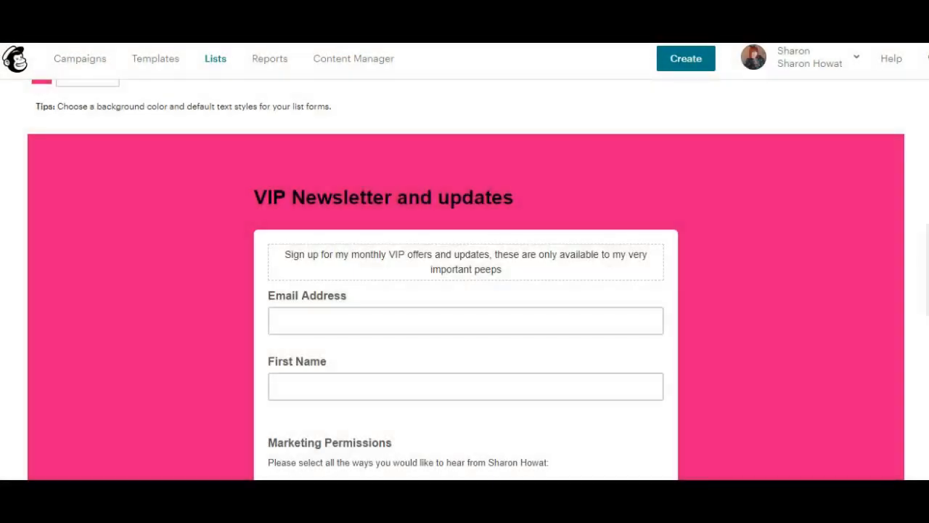
scroll(466, 279, "up", 2)
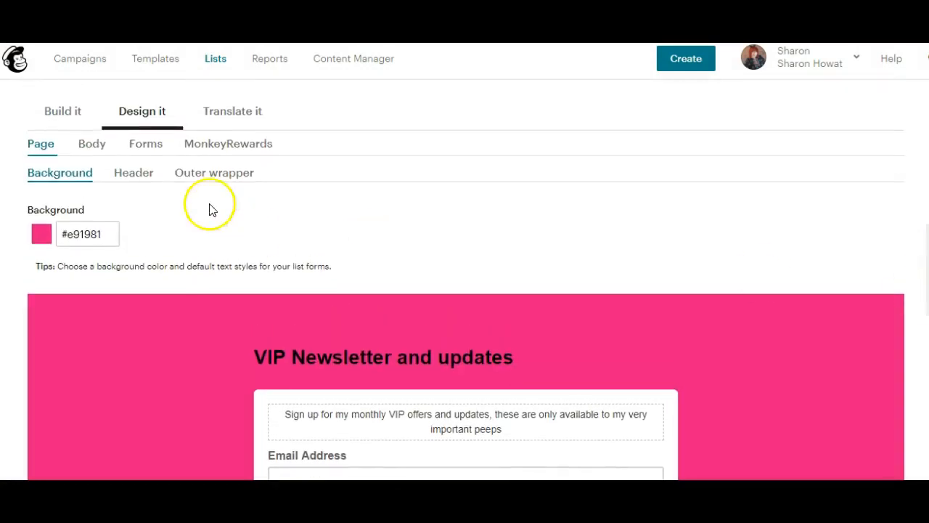
Step: Browse the Outer wrapper, Body, Forms and MonkeyRewards settings, then bring up the badge chooser
left_click(134, 174)
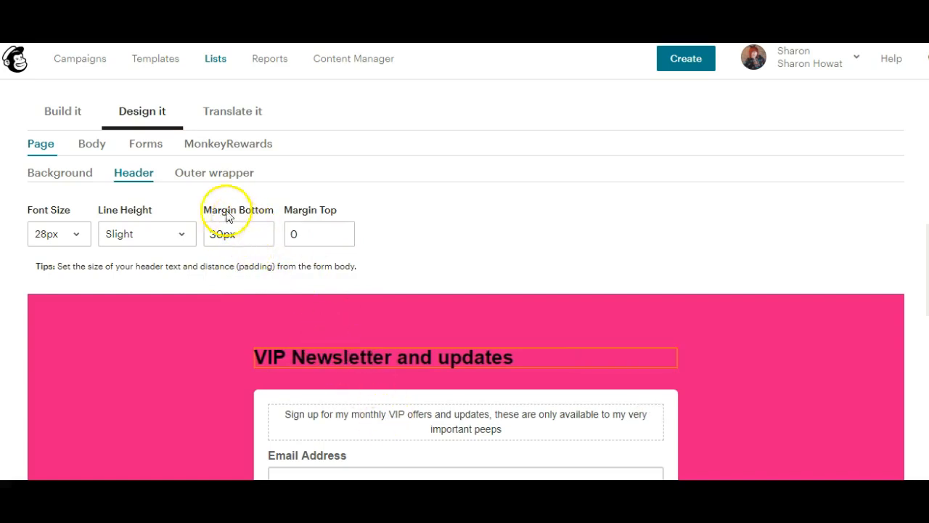
left_click(201, 178)
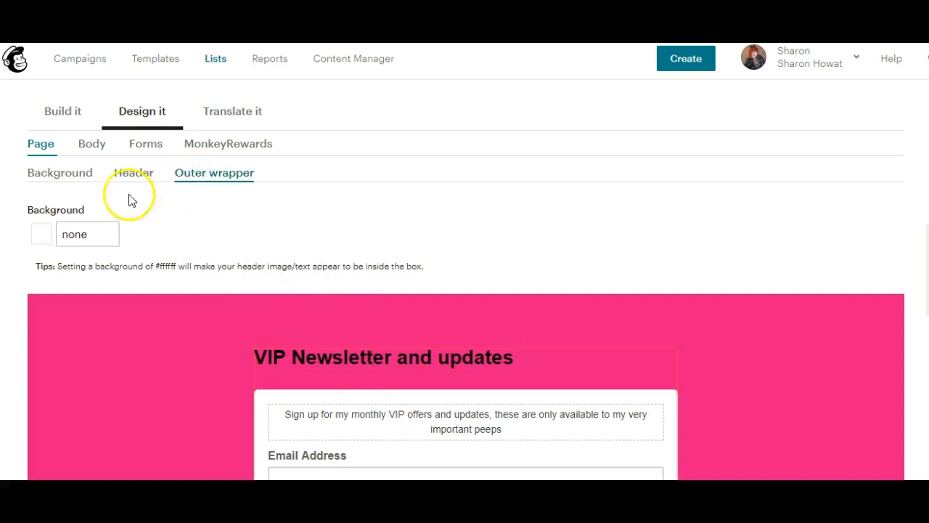
left_click(89, 154)
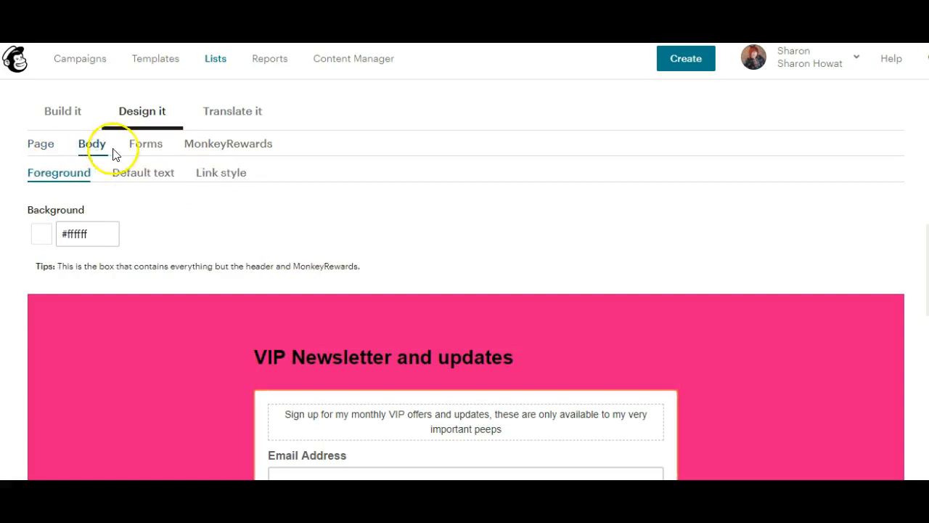
left_click(148, 151)
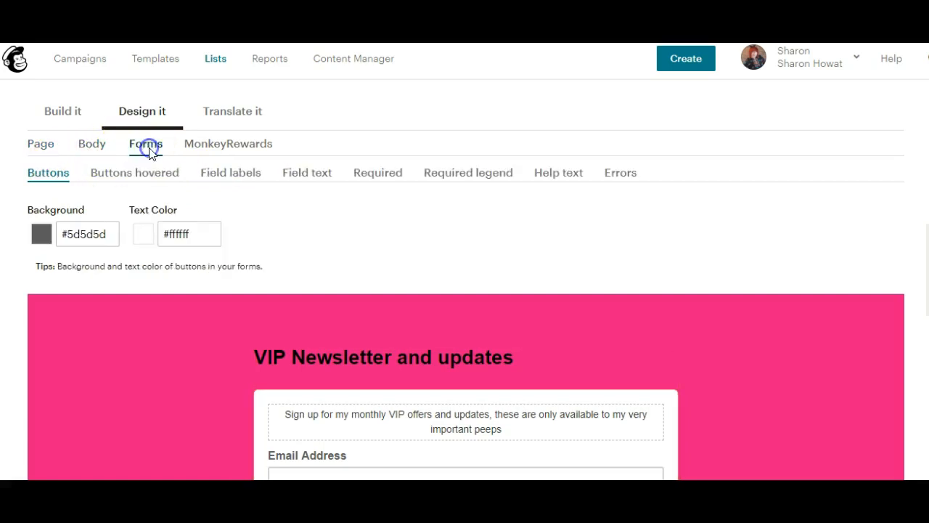
left_click(229, 152)
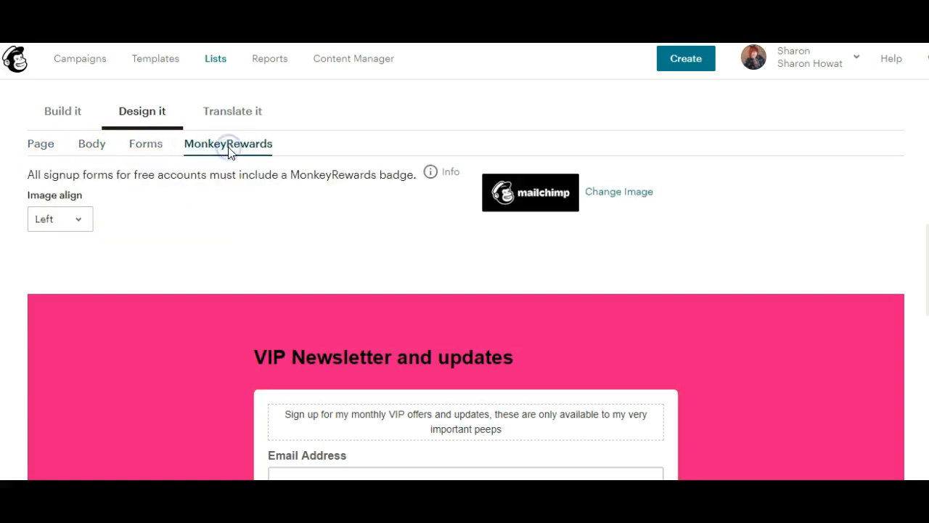
left_click(612, 196)
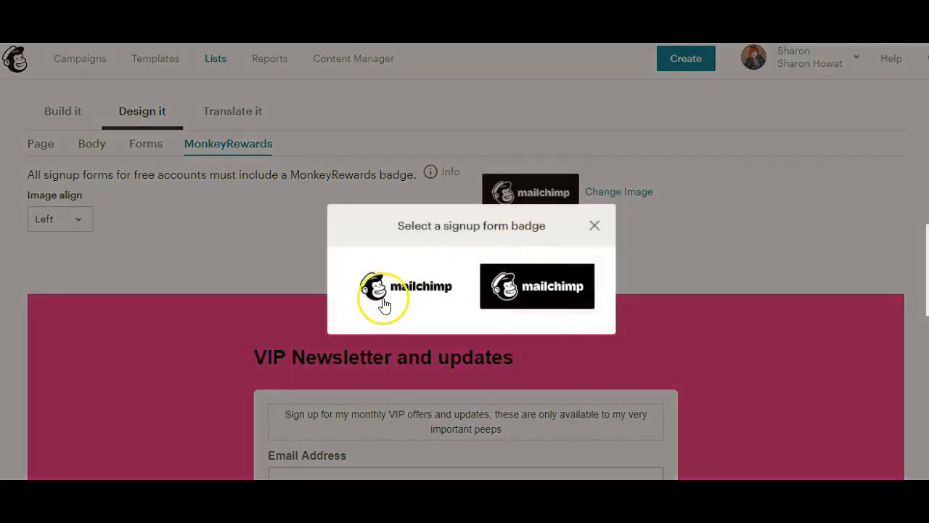
Step: Choose the white Mailchimp badge and check it on the form
left_click(384, 304)
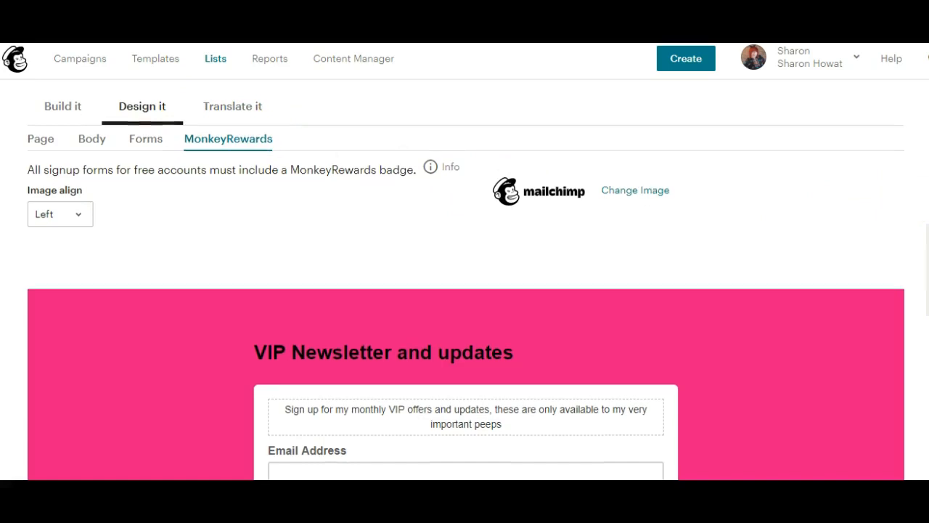
scroll(465, 276, "down", 5)
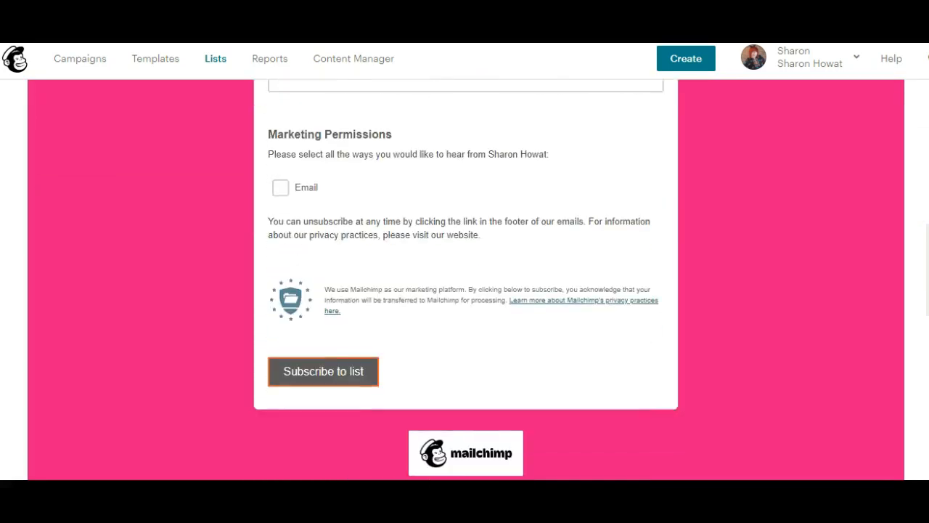
scroll(464, 275, "down", 1)
scroll(464, 279, "up", 8)
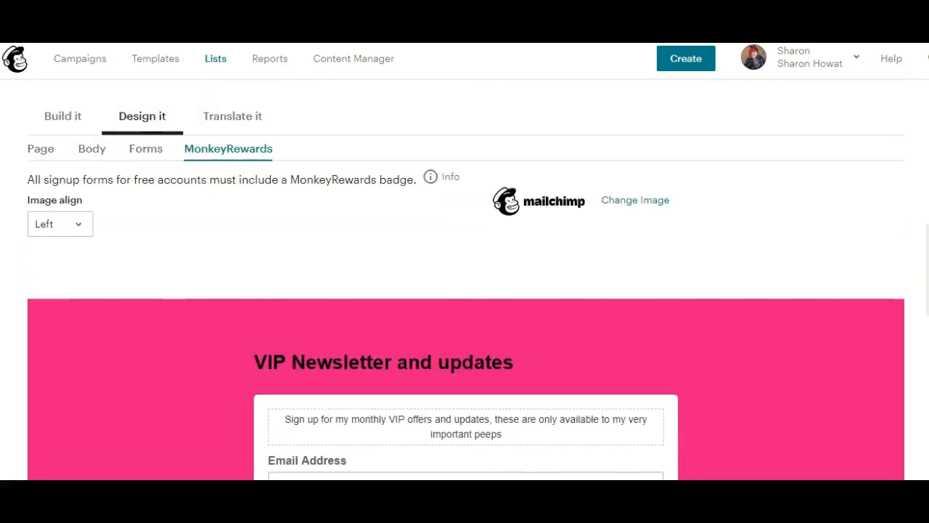
scroll(465, 280, "up", 1)
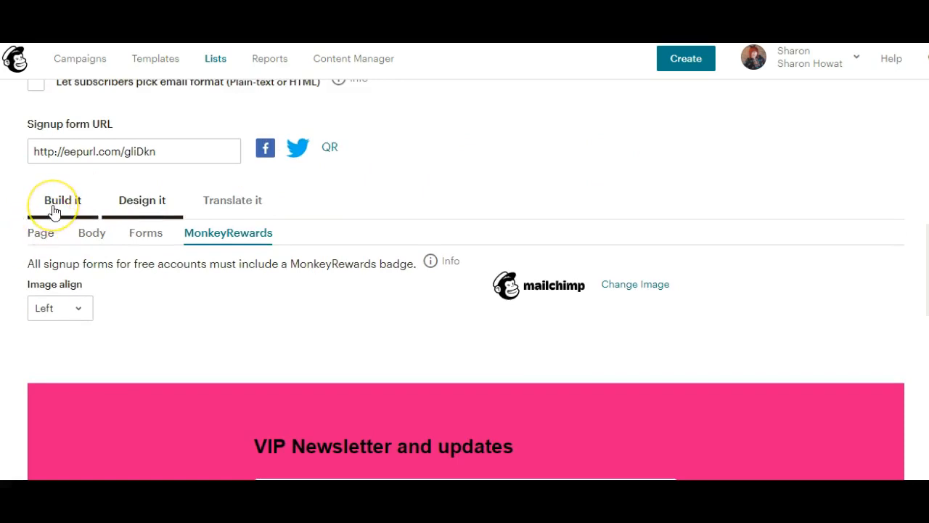
Step: Return to the Build it tab of the VIP Newsletter signup form and save its fields
left_click(53, 209)
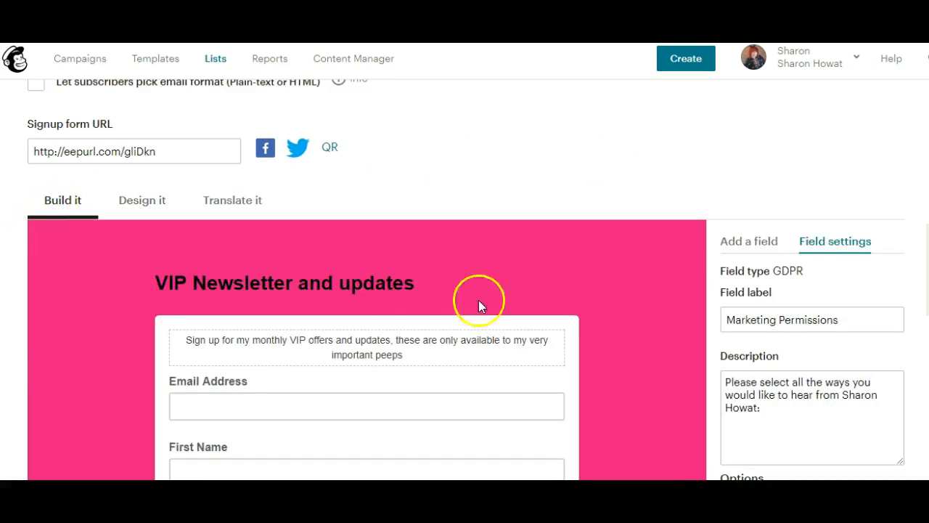
scroll(464, 279, "down", 2)
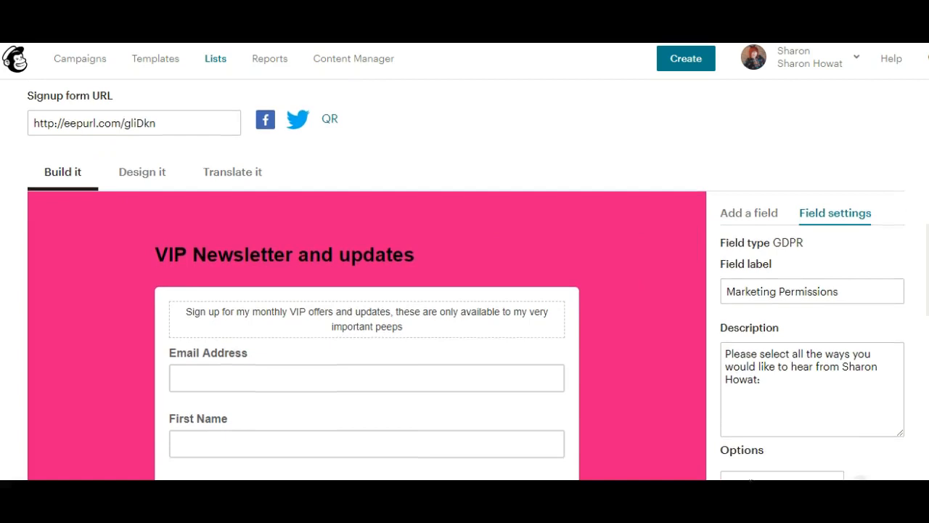
scroll(784, 359, "down", 2)
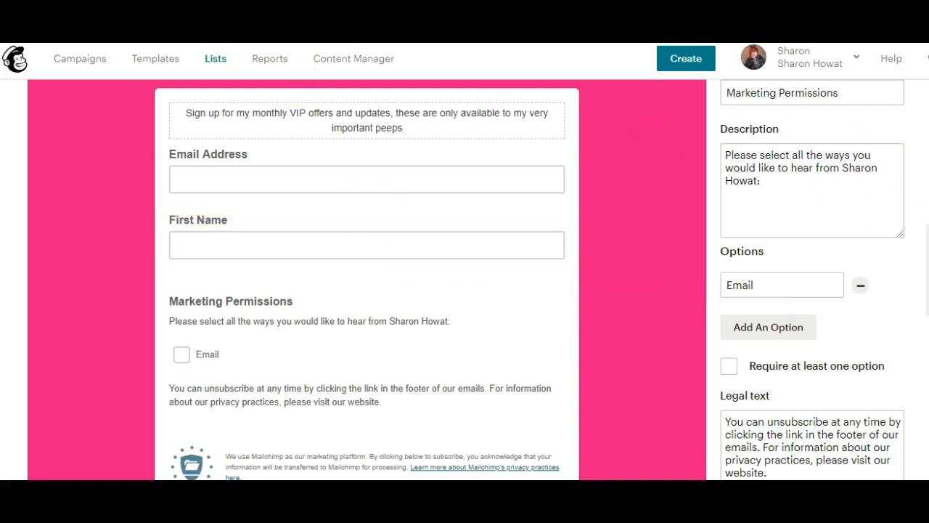
scroll(465, 279, "up", 10)
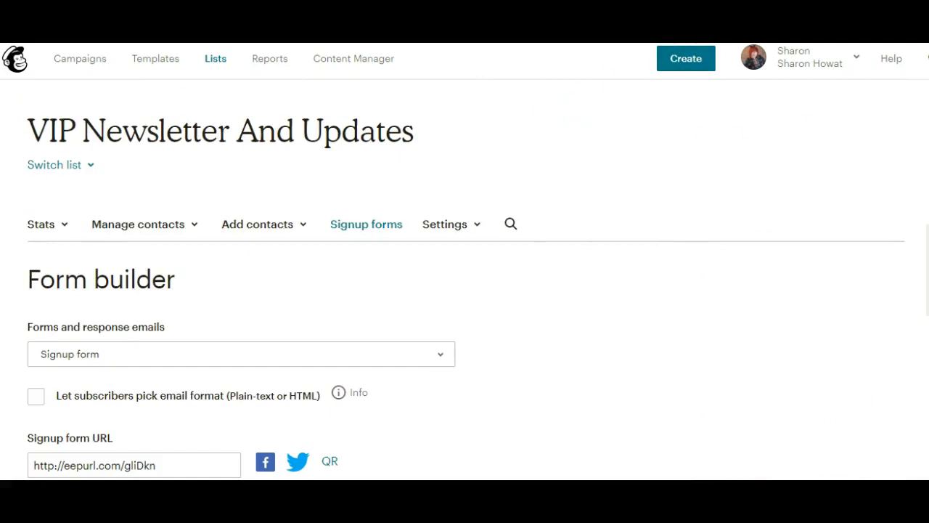
scroll(465, 280, "down", 10)
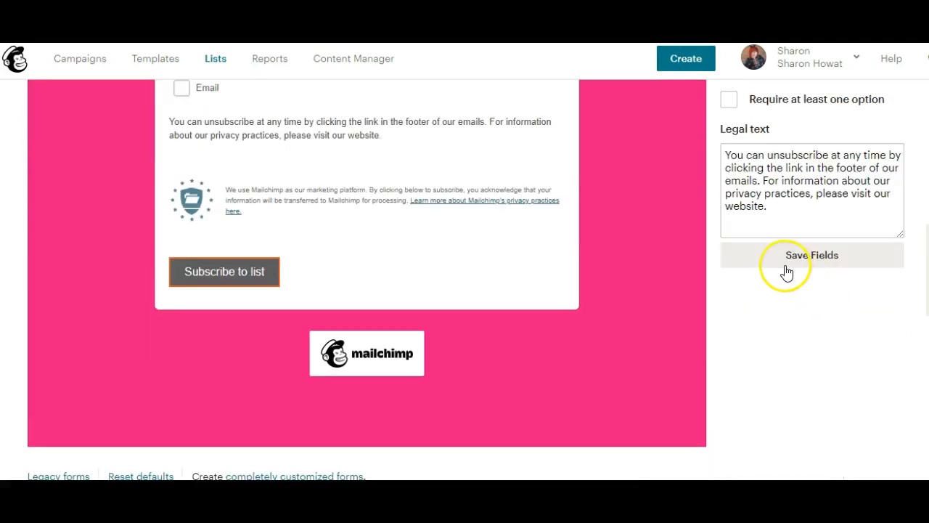
left_click(785, 263)
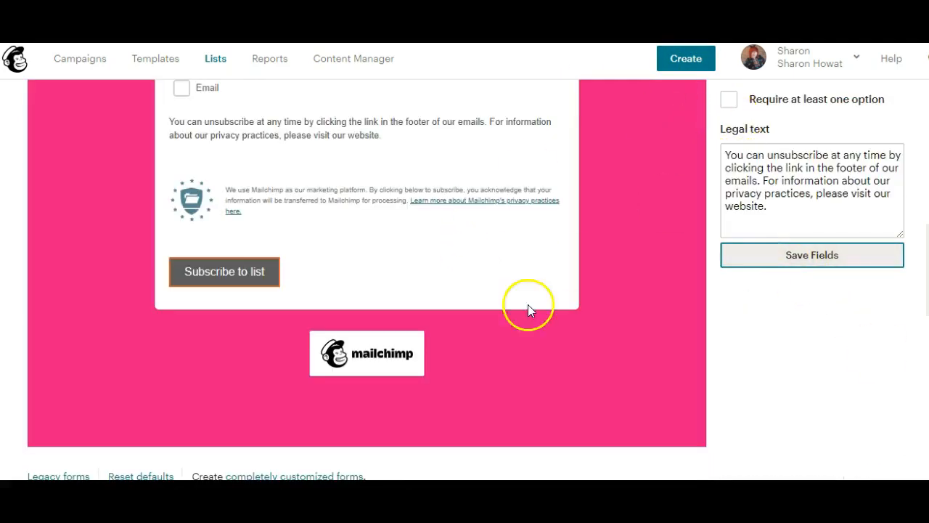
scroll(464, 280, "up", 10)
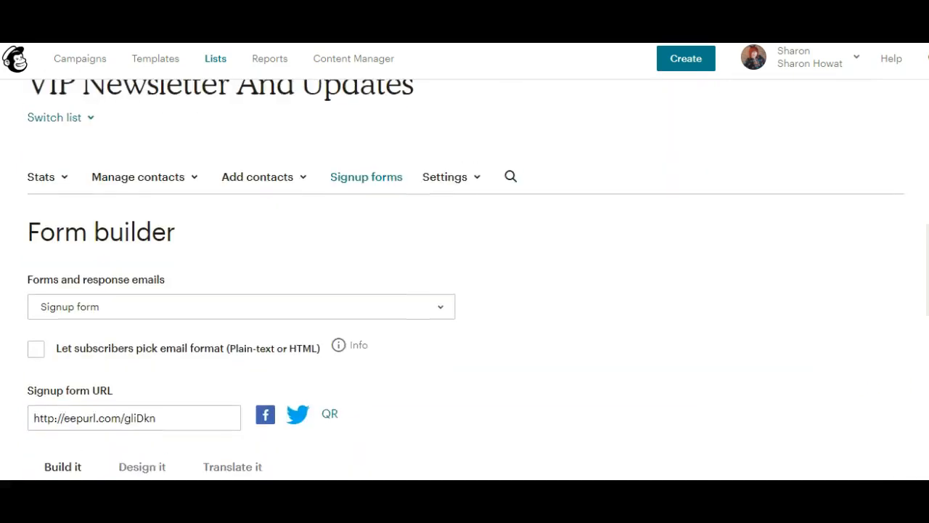
scroll(464, 279, "down", 1)
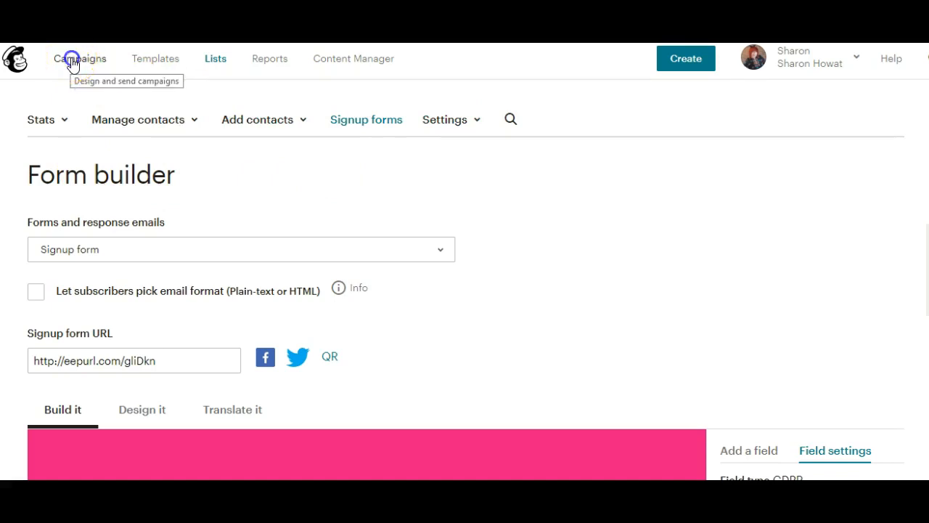
Step: Open Campaigns and start a new campaign to bring up the campaign type chooser
left_click(72, 63)
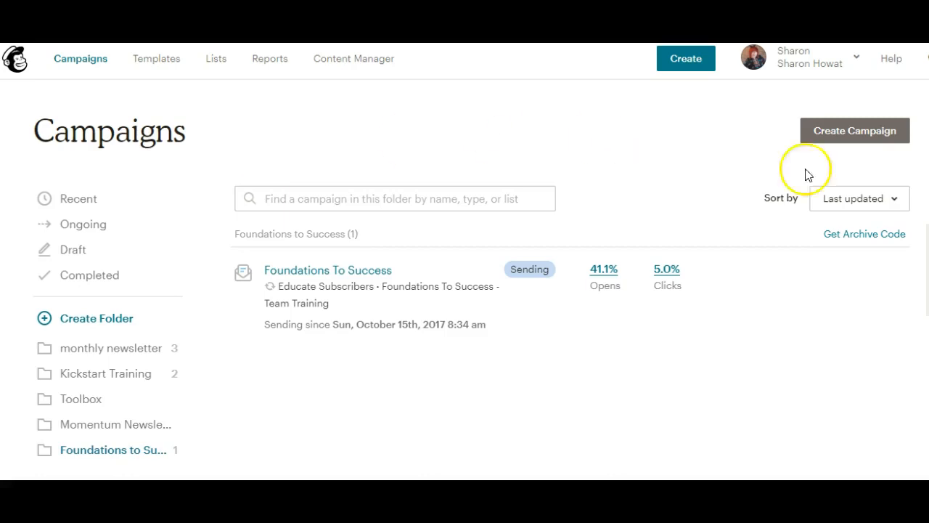
left_click(855, 138)
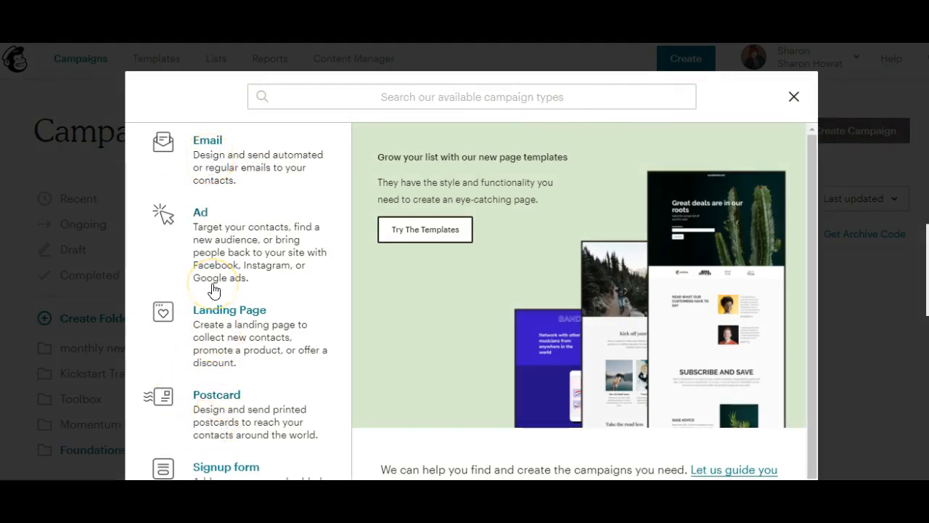
Step: Create an Email campaign named 'VIP Newsletter and updates', removing the doubled space
left_click(206, 164)
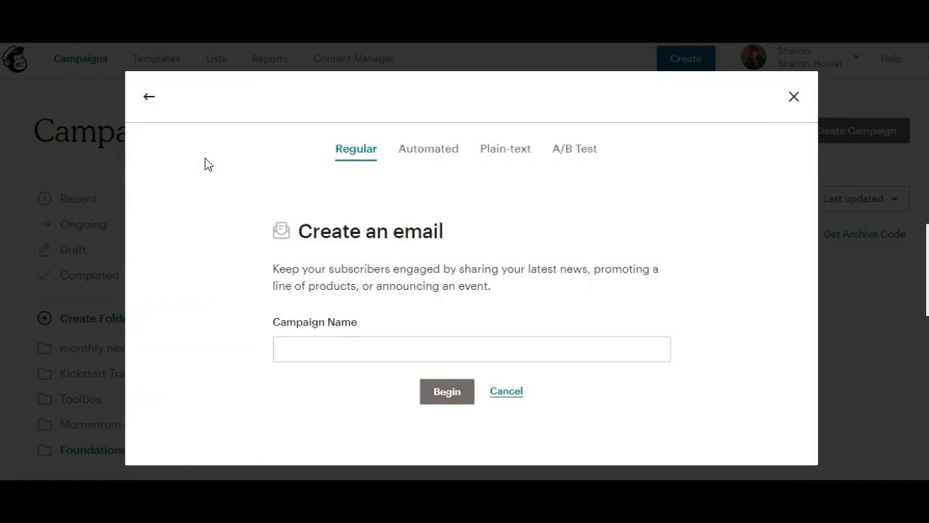
left_click(369, 352)
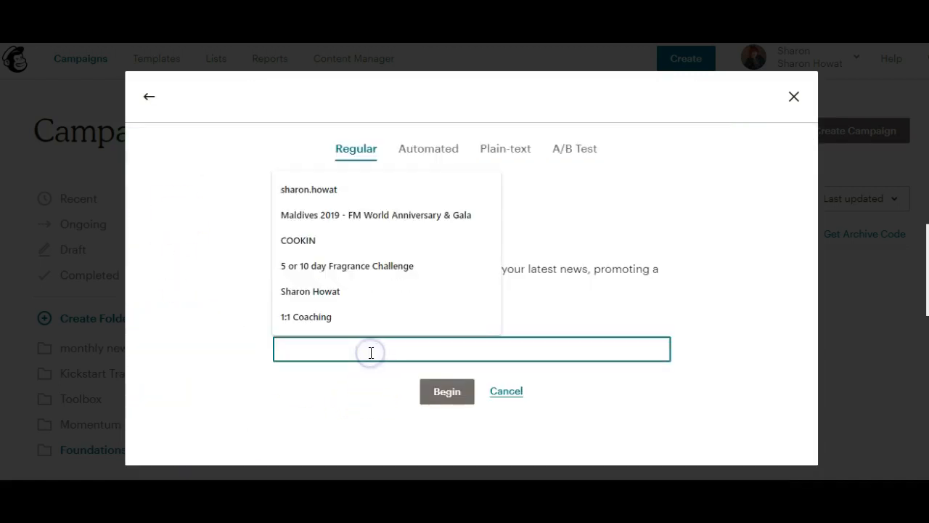
type("v")
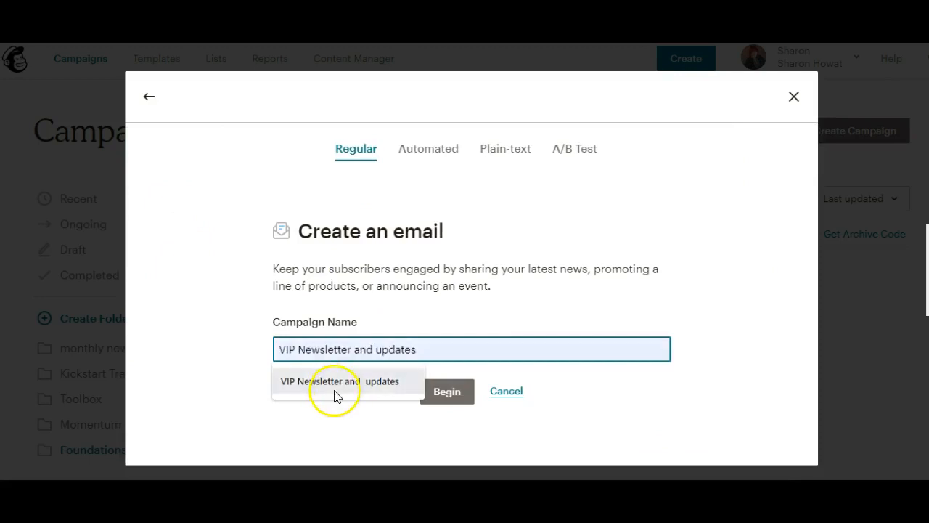
left_click(334, 384)
left_click(378, 349)
key("BackSpace")
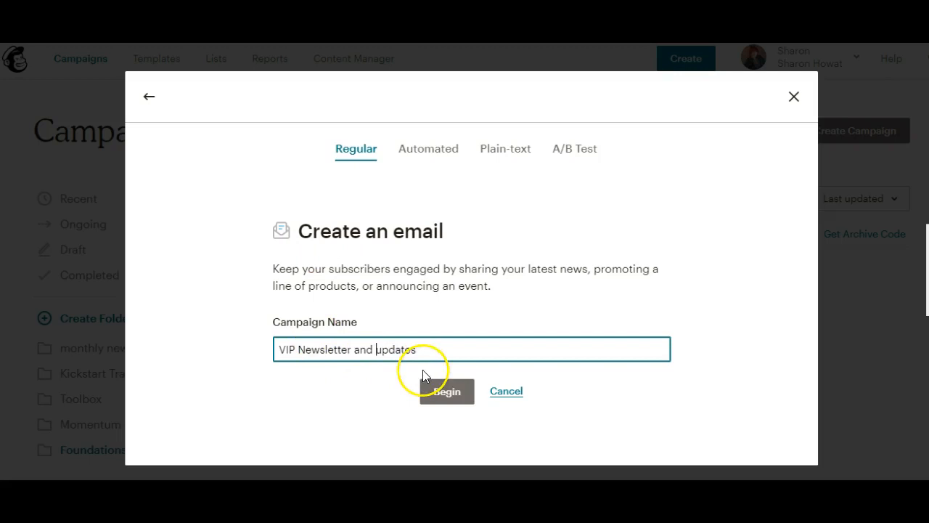
left_click(445, 393)
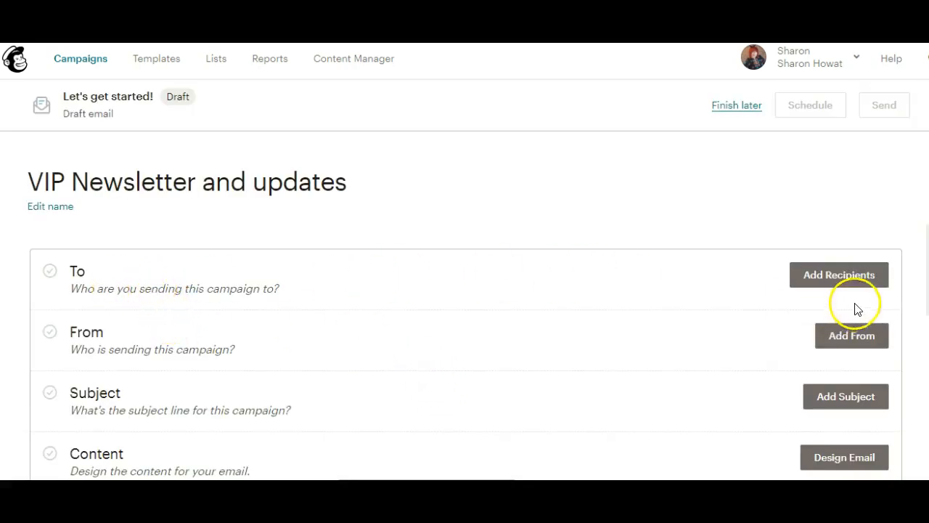
Step: Send the campaign to the VIP Newsletter and updates audience list
left_click(841, 282)
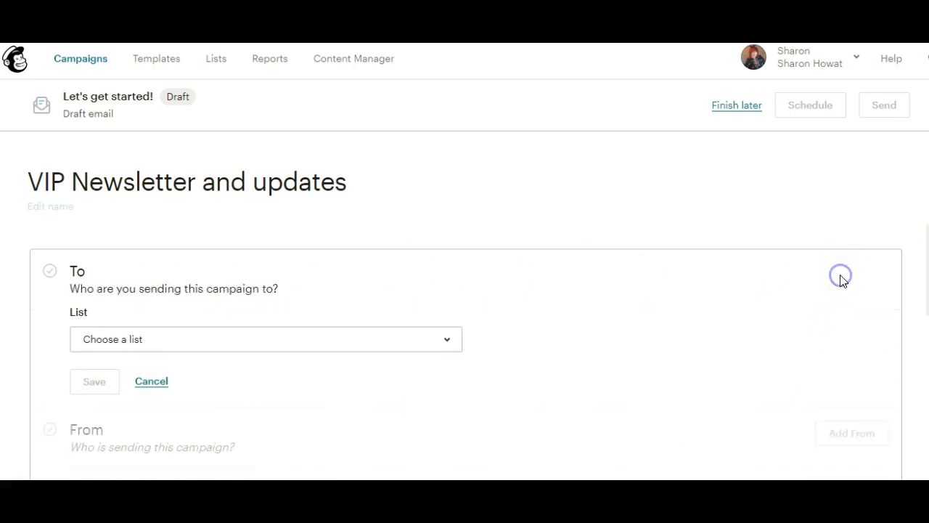
left_click(174, 346)
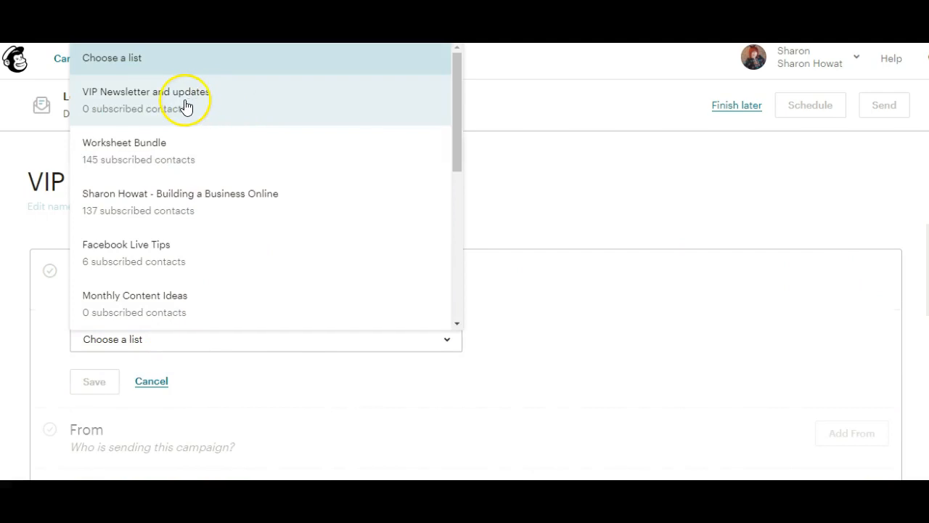
left_click(186, 106)
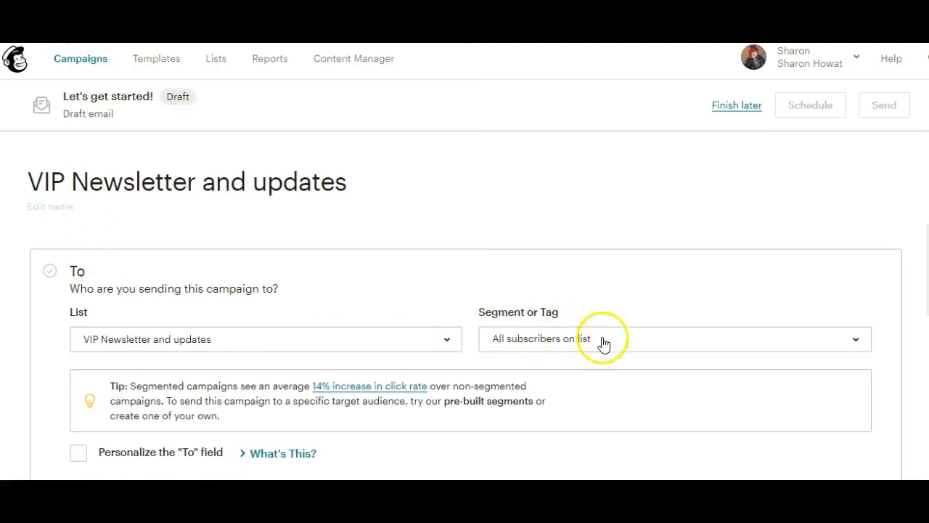
scroll(464, 327, "down", 2)
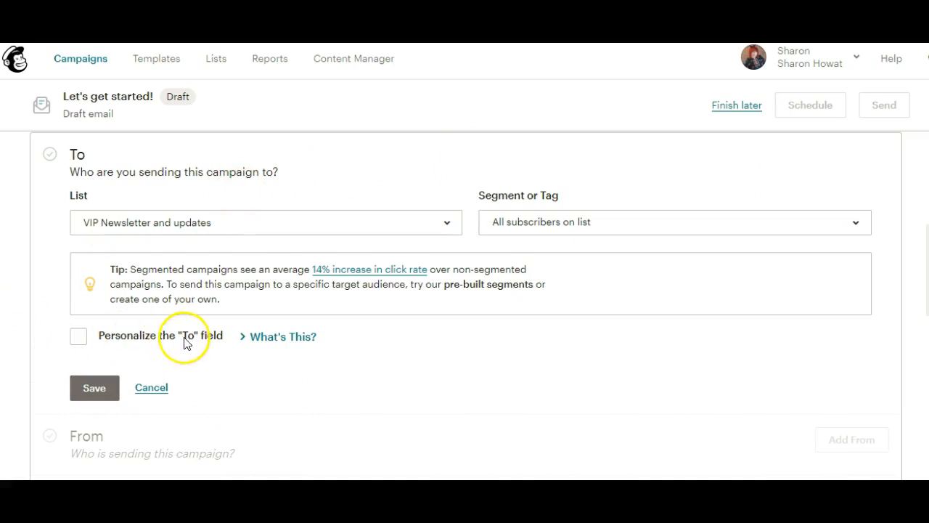
Step: Personalize the To field with the *|FNAME|* merge tag and save the recipients
left_click(78, 338)
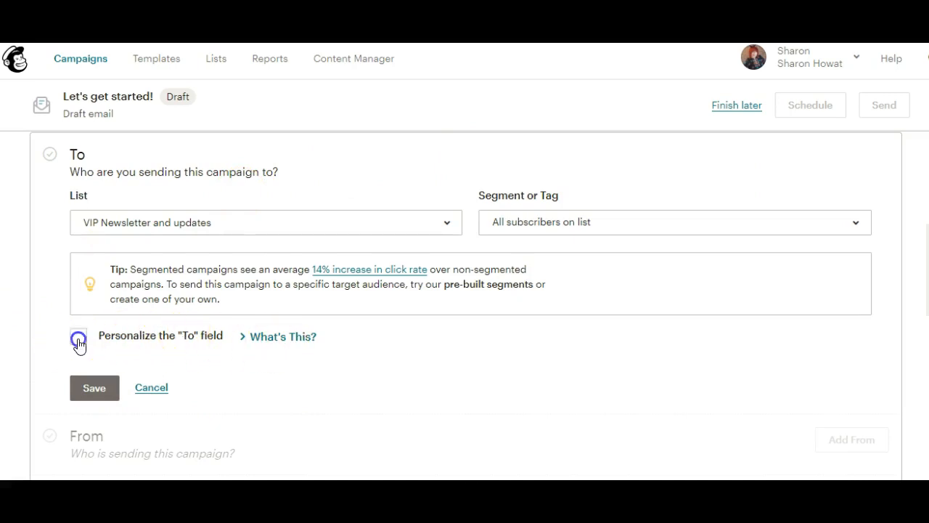
left_click(182, 395)
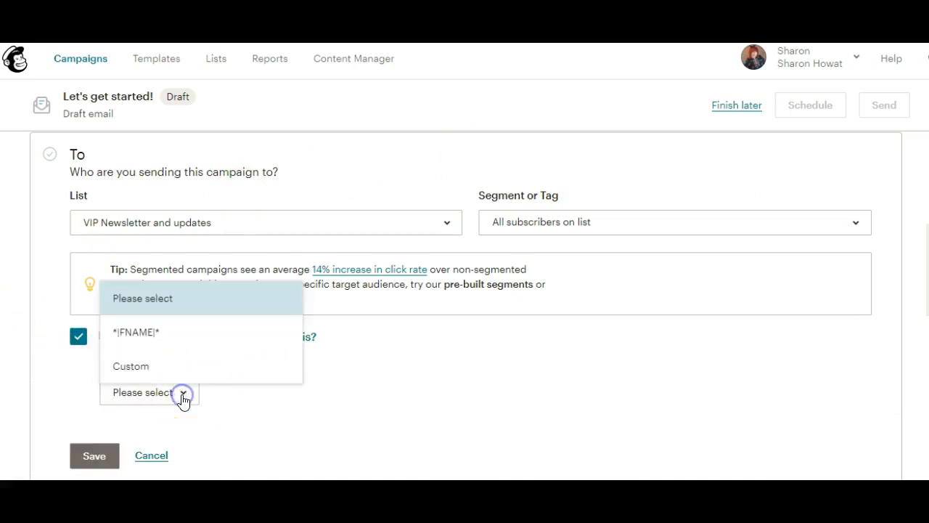
left_click(138, 331)
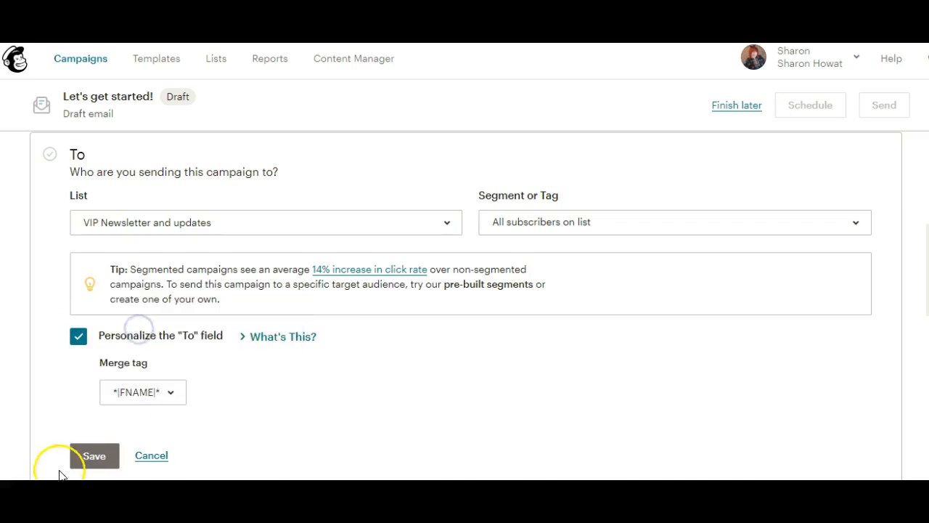
left_click(91, 457)
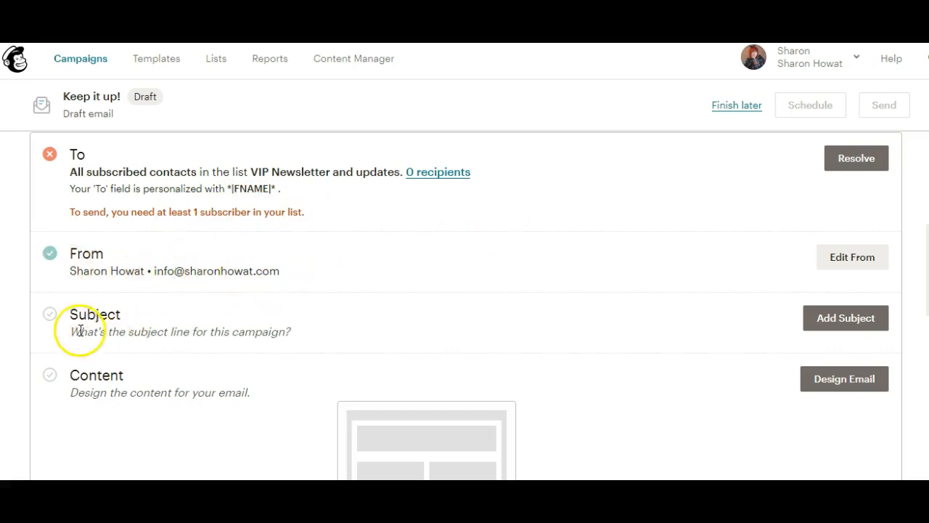
Step: Enter the subject line 'April VIP Offers'
left_click(826, 327)
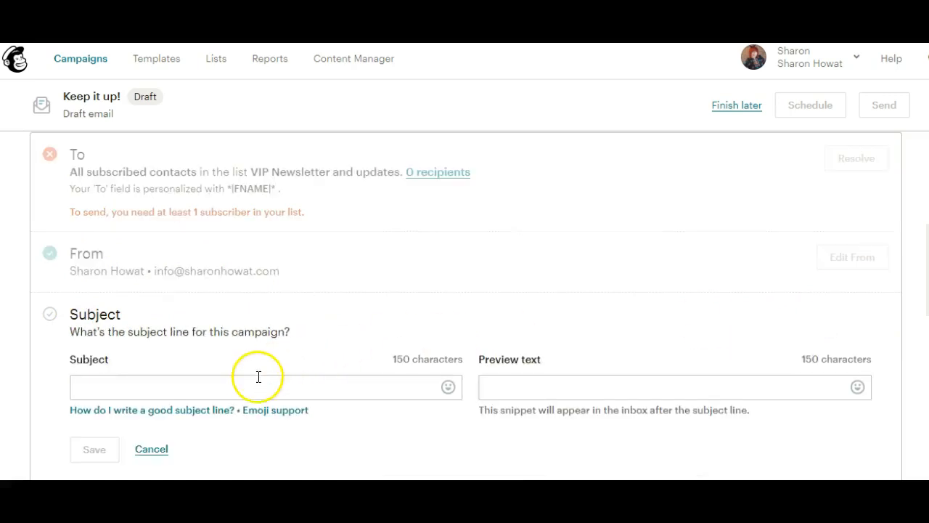
left_click(256, 381)
type("April Offers")
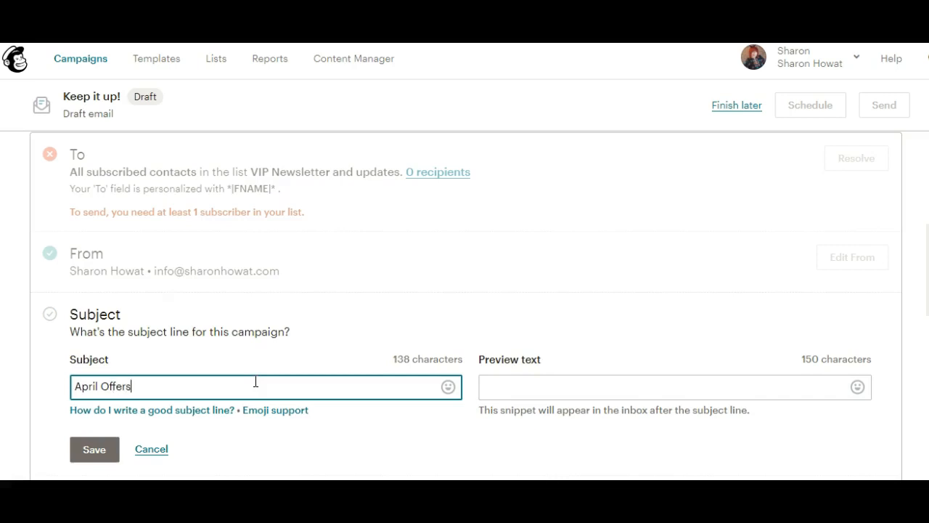
left_click(102, 383)
key("Tab")
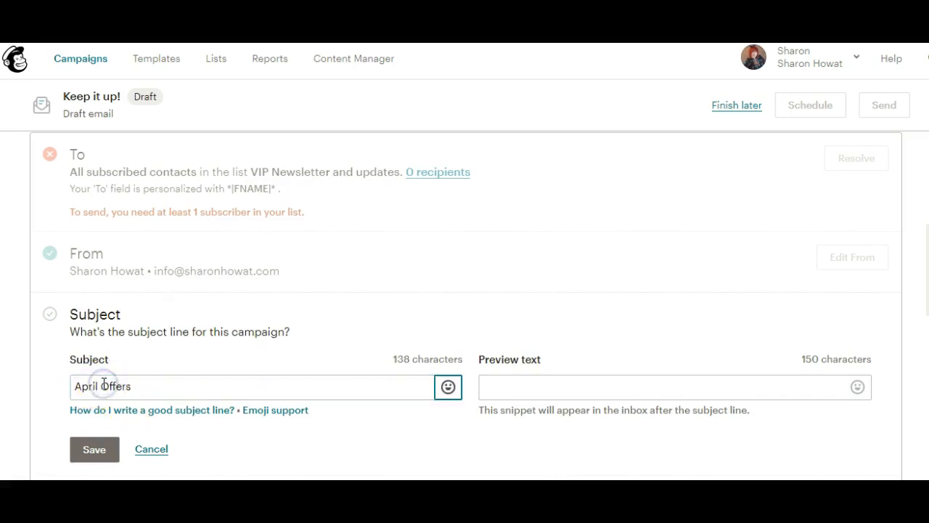
key("slash")
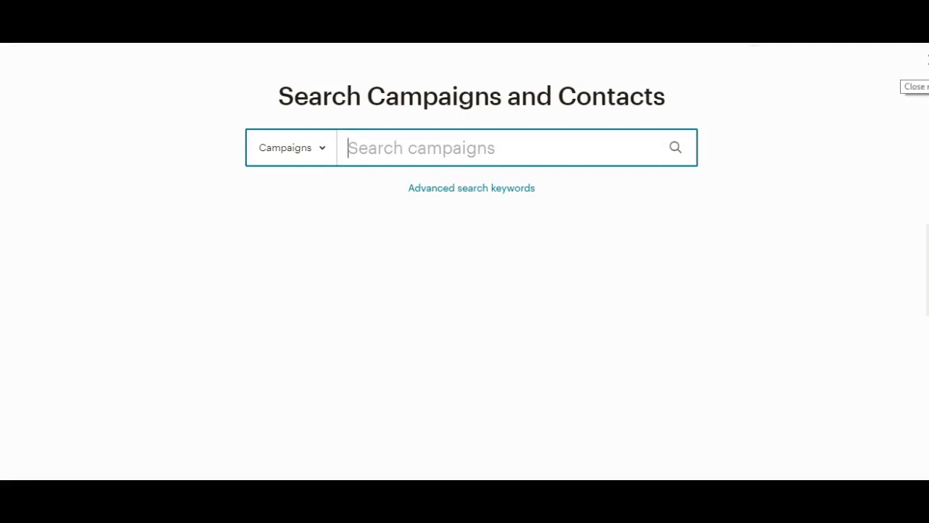
key("Escape")
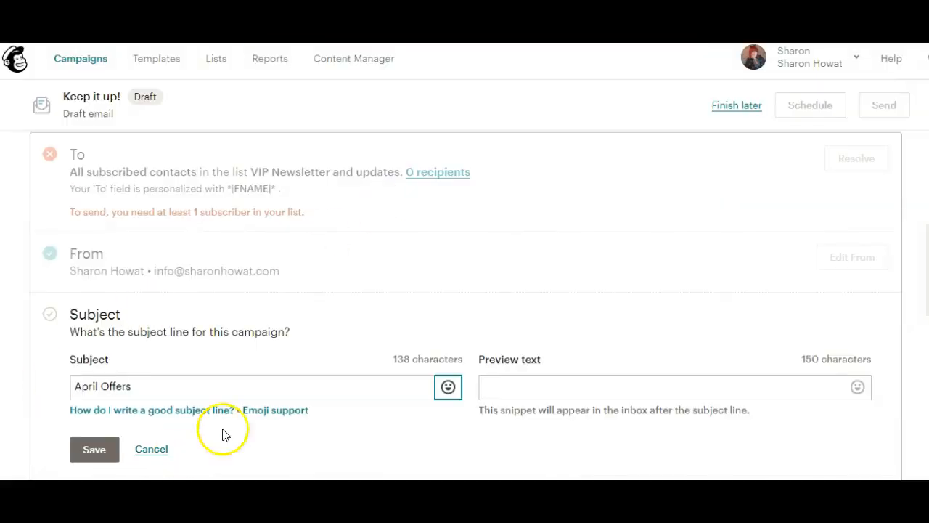
left_click(101, 386)
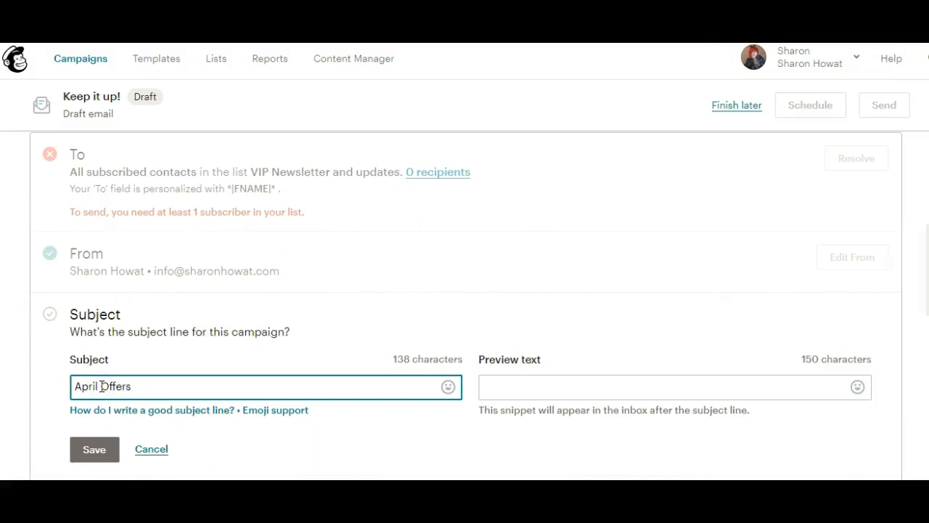
type("VIP")
left_click(166, 385)
Step: Frame the subject with a star emoji at each end and save it
left_click(449, 387)
left_click_drag(453, 233, 451, 278)
left_click(356, 265)
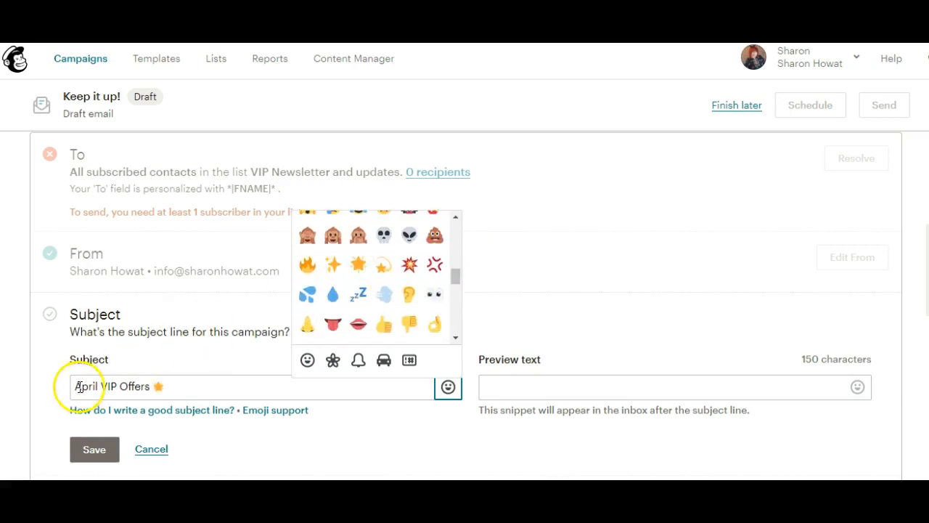
left_click(76, 386)
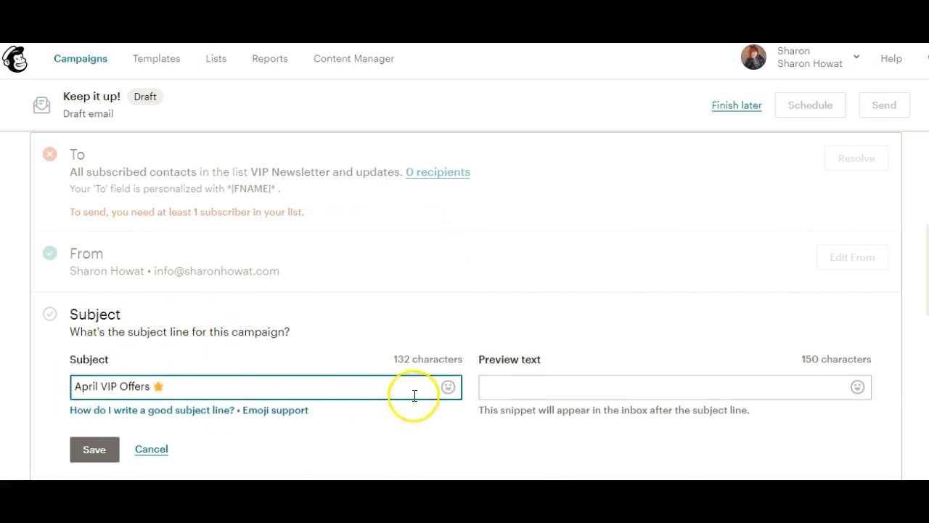
left_click(449, 388)
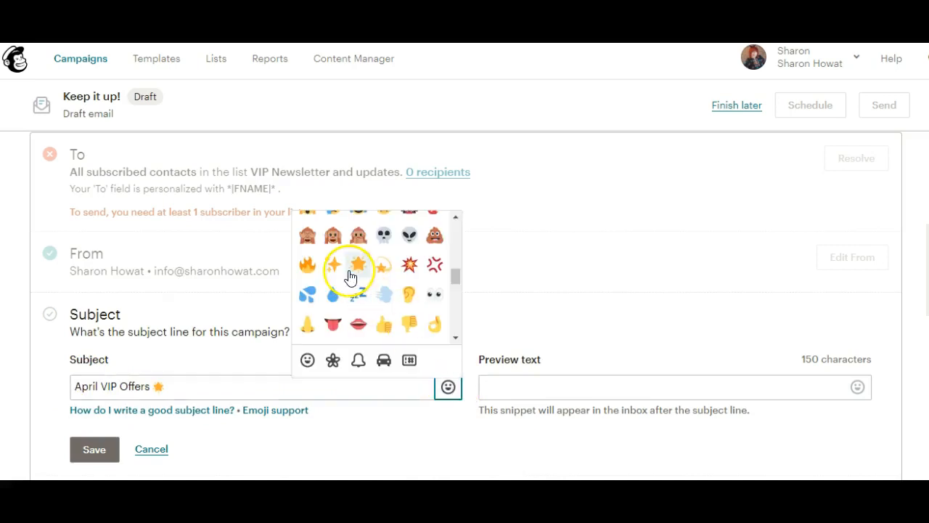
left_click(358, 266)
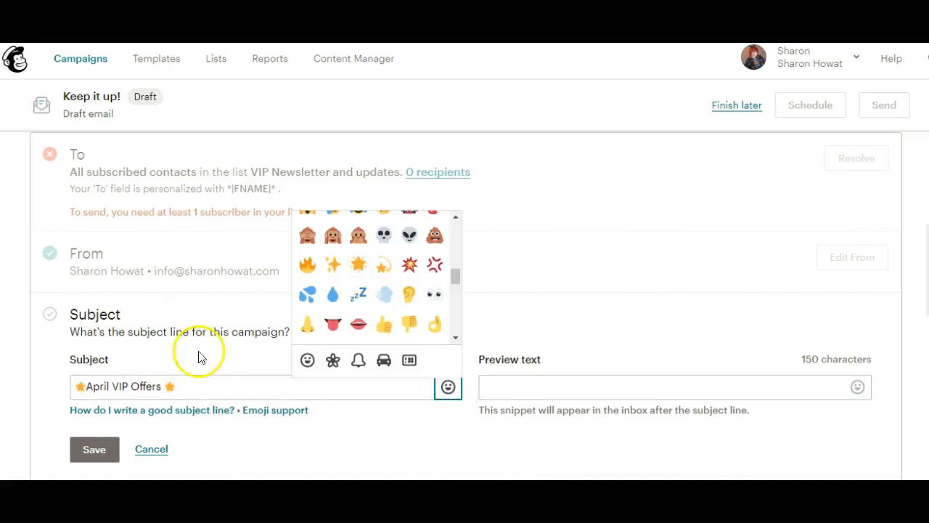
left_click(88, 385)
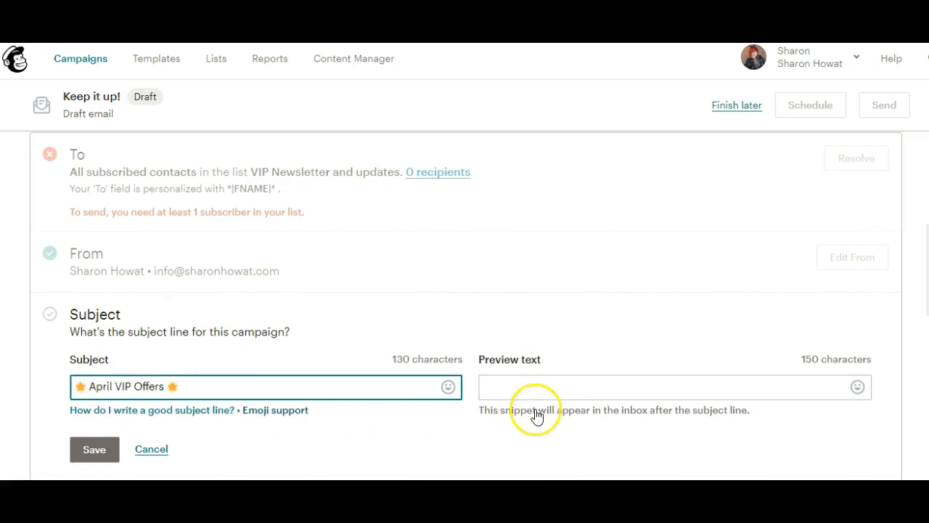
scroll(180, 283, "down", 2)
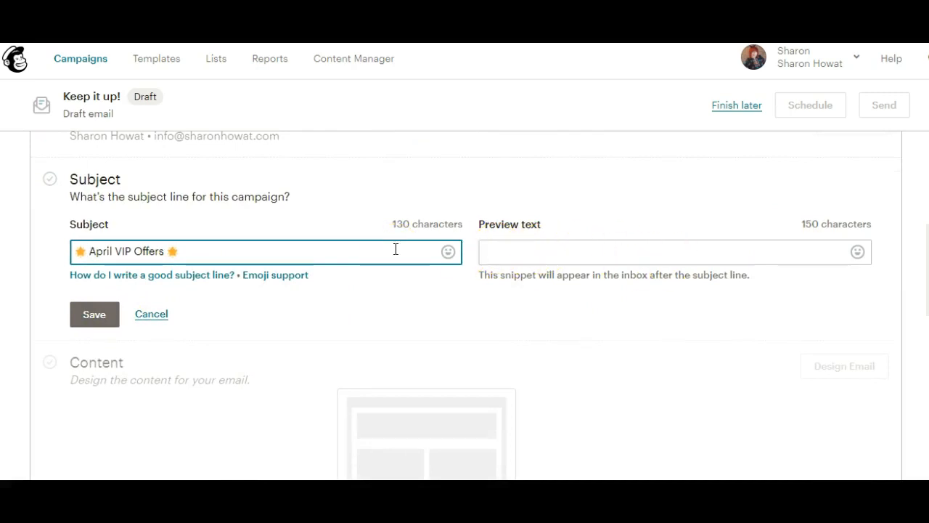
left_click(93, 315)
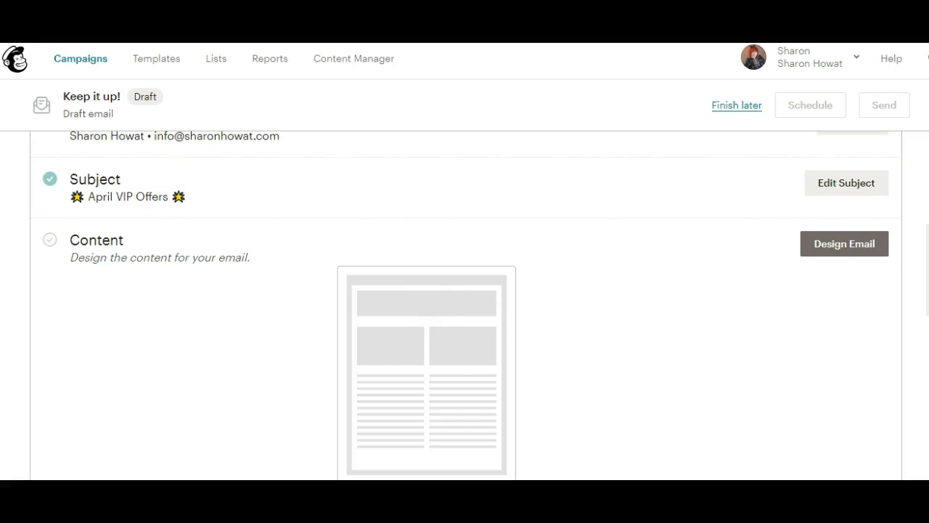
Step: Design the email from the saved daily training ('toolobox') template under Saved templates
left_click(829, 244)
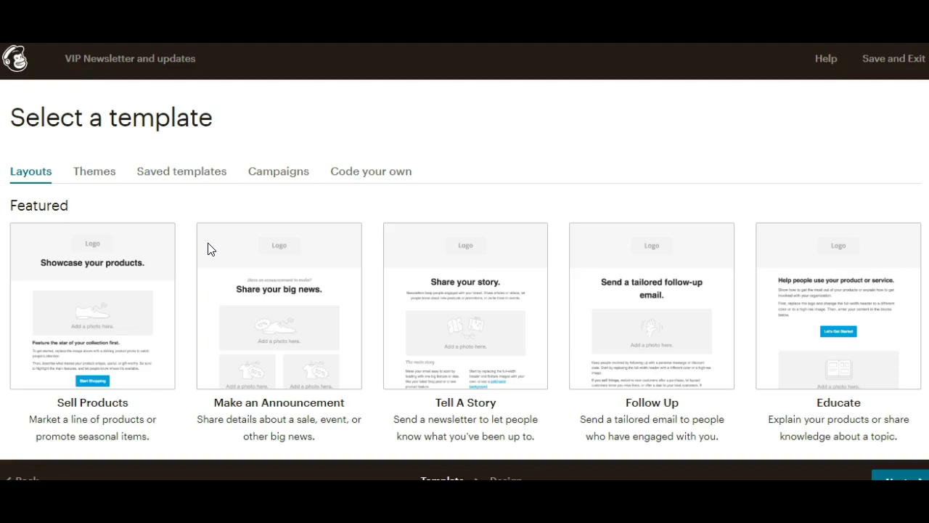
left_click(165, 180)
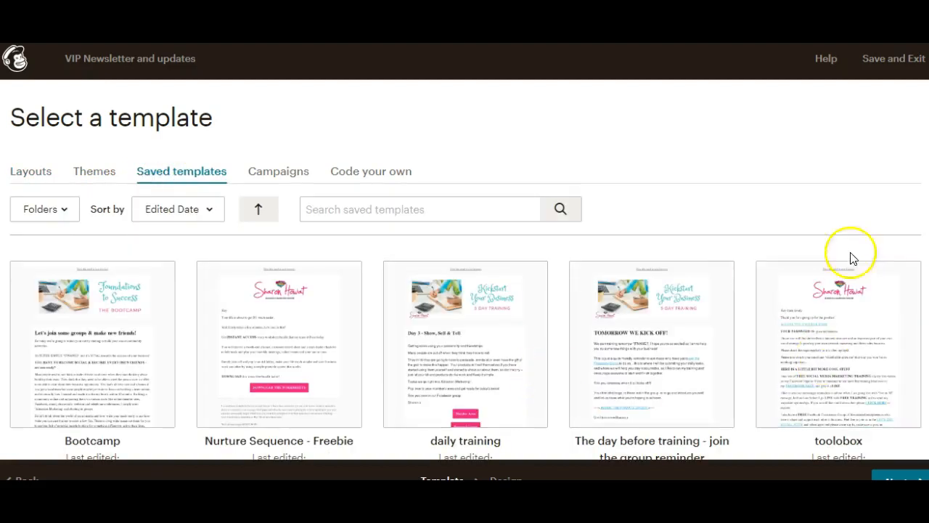
scroll(408, 291, "down", 3)
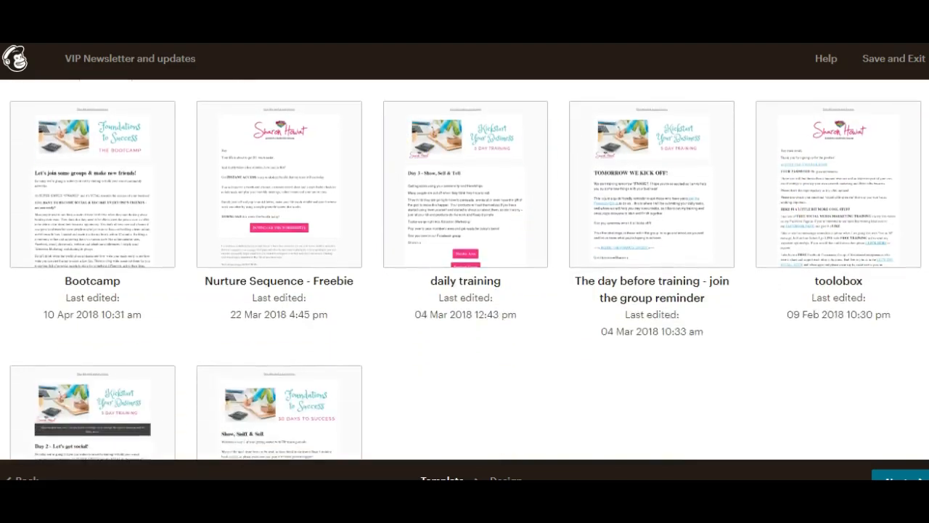
scroll(464, 269, "down", 3)
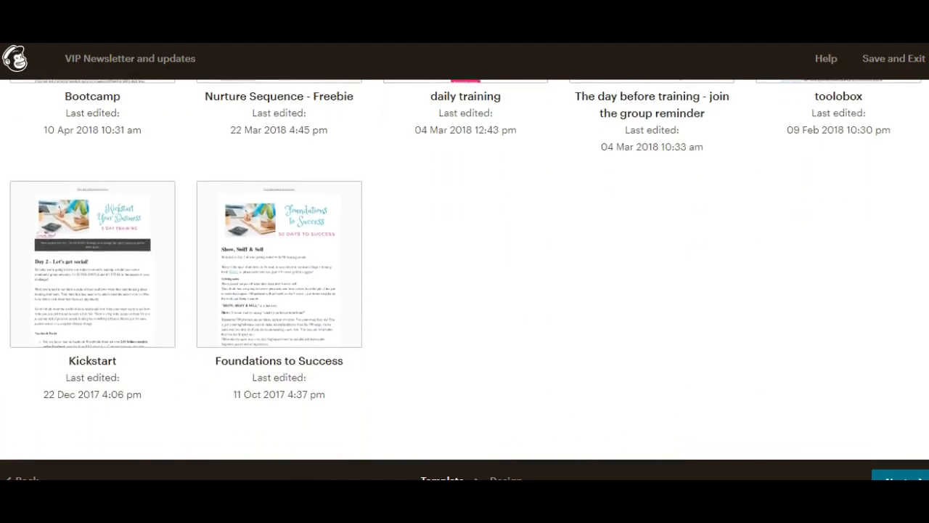
scroll(465, 269, "up", 2)
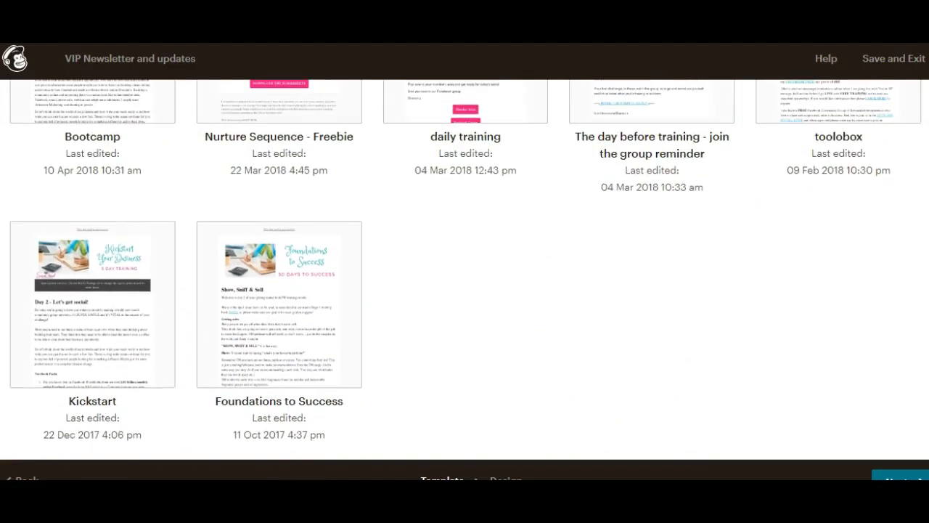
scroll(464, 269, "down", 2)
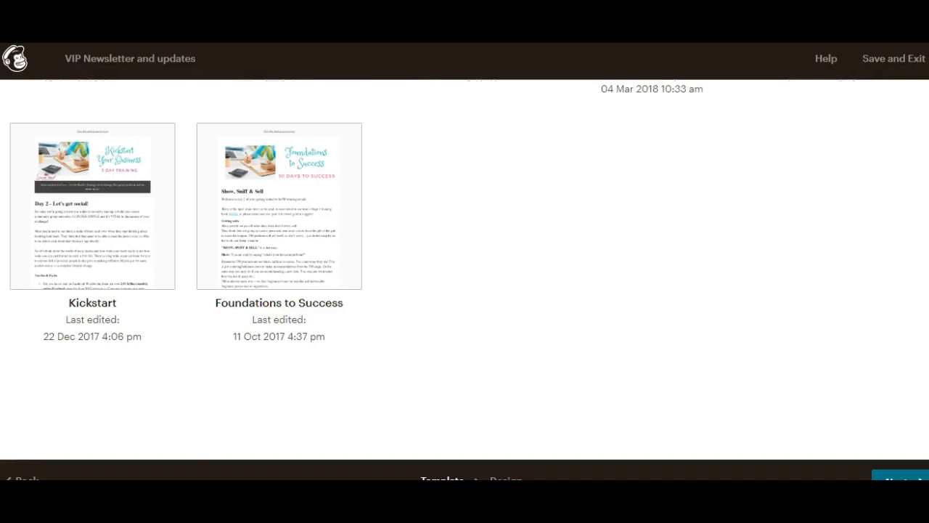
scroll(465, 269, "up", 3)
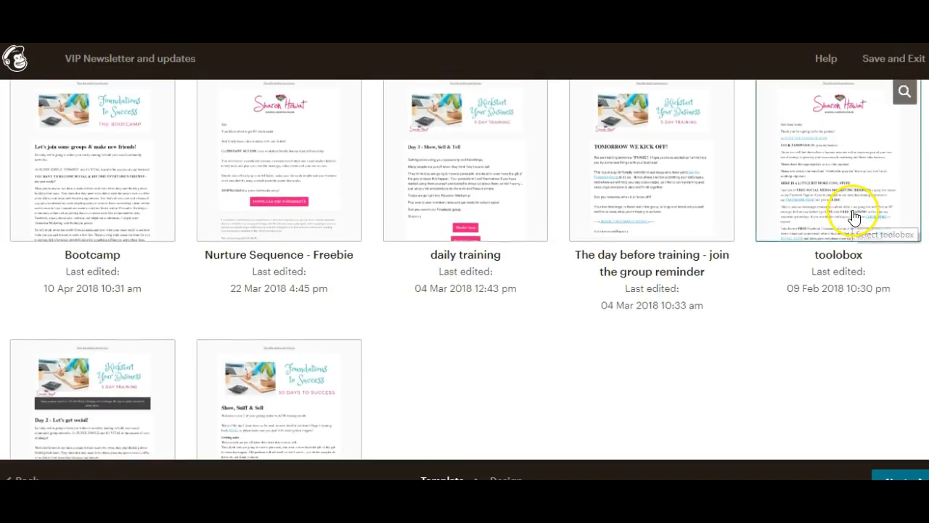
left_click(509, 161)
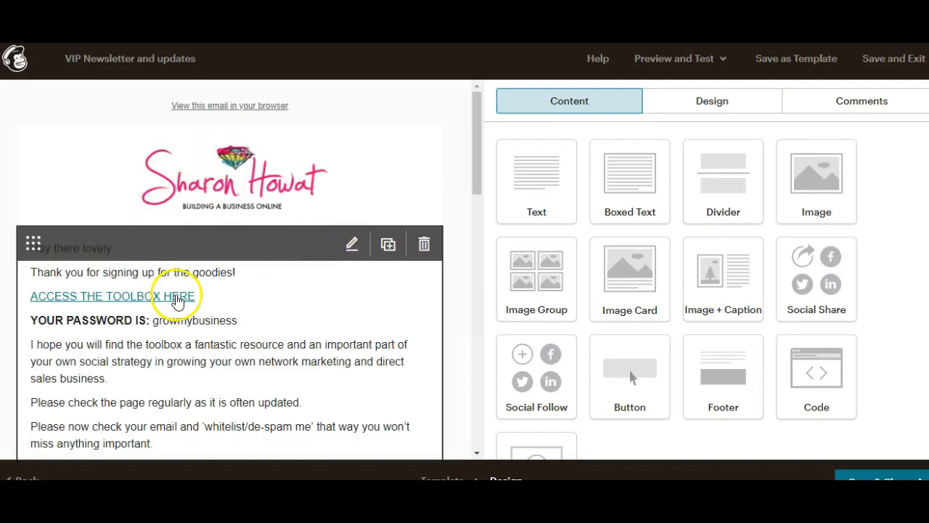
Step: Delete the template's welcome body text block and confirm the deletion
left_click(121, 245)
left_click(425, 246)
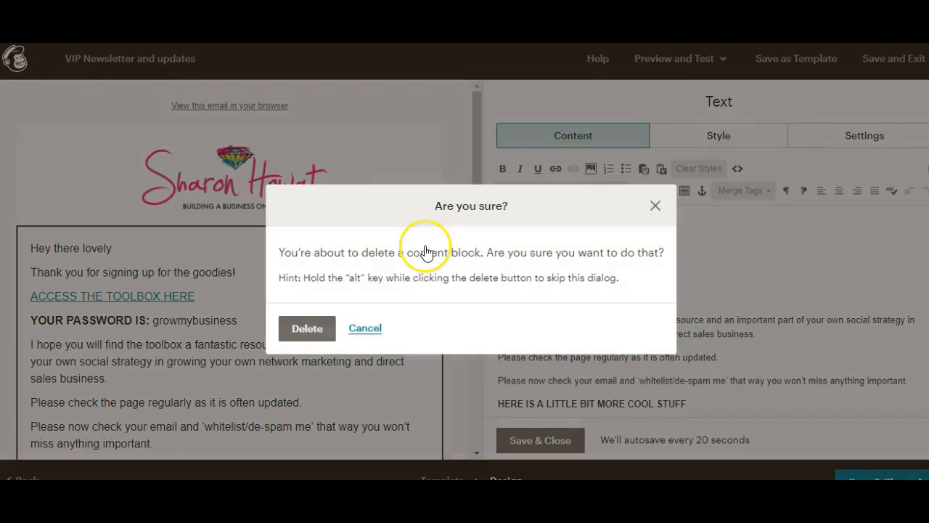
left_click(308, 328)
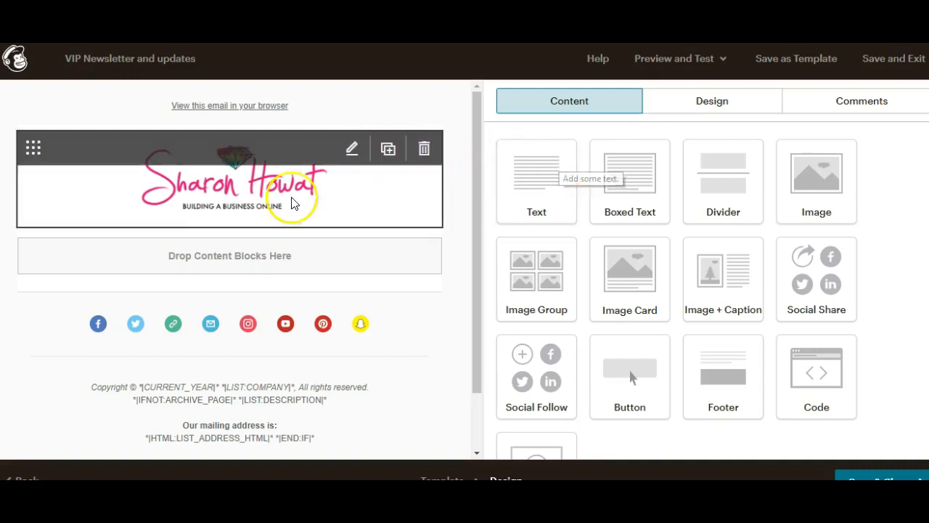
Step: Add a text block below the logo and replace its placeholder with 'Hi *|FNAME|*'
left_click_drag(554, 191, 242, 252)
mouse_move(249, 256)
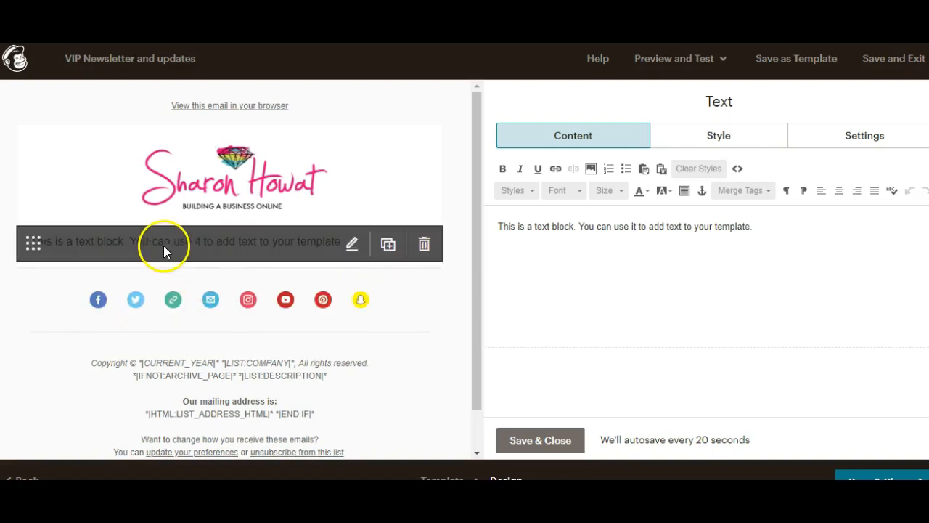
left_click(543, 240)
left_click(787, 236)
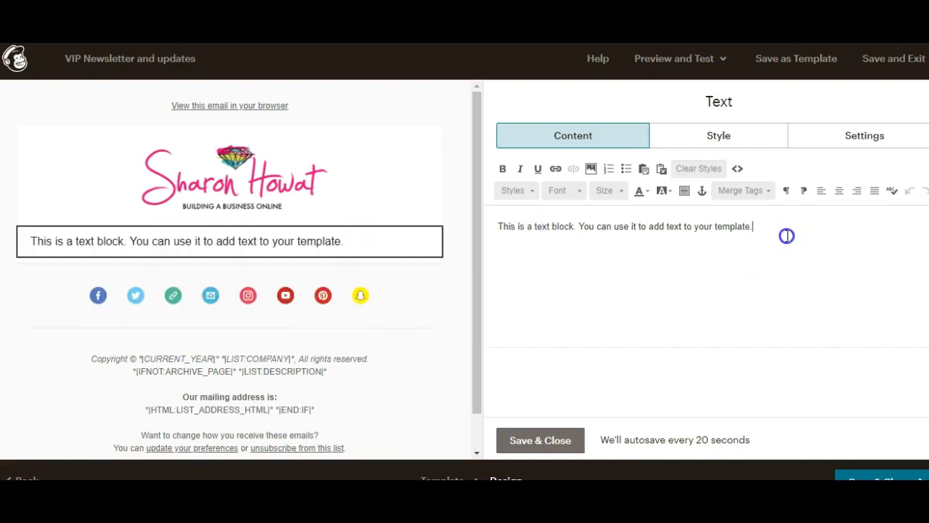
left_click_drag(787, 236, 500, 224)
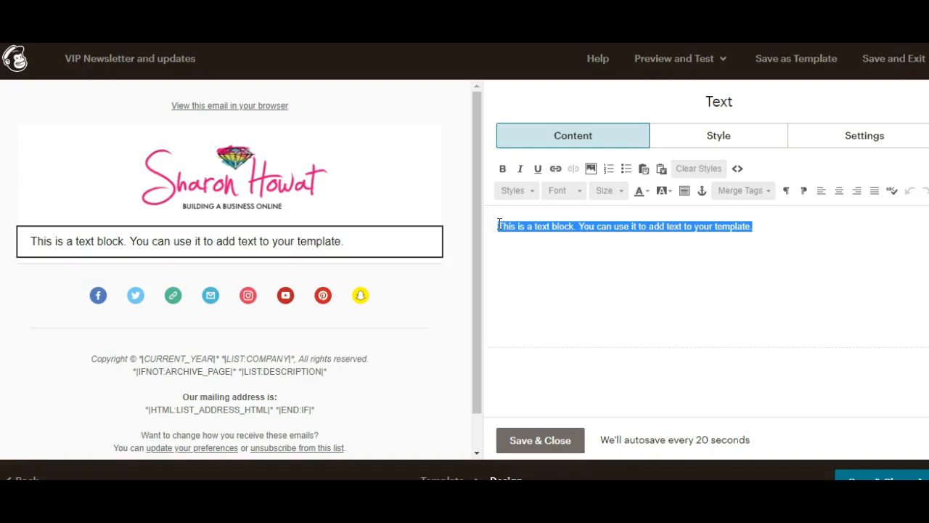
type("wE")
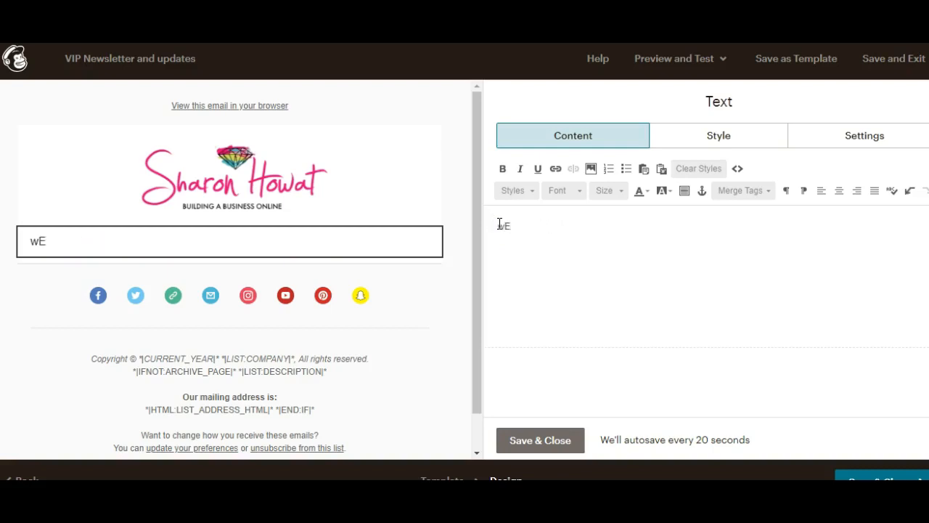
type("LHi")
left_click(768, 191)
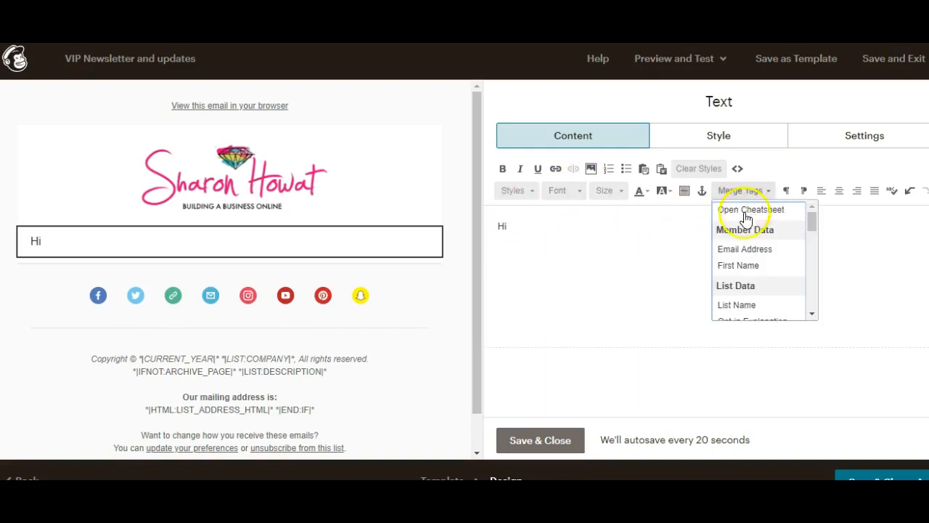
left_click(740, 266)
Step: Add the April Newsletter amazing-deals welcome sentence, fix the typo, and save the block
key("Return")
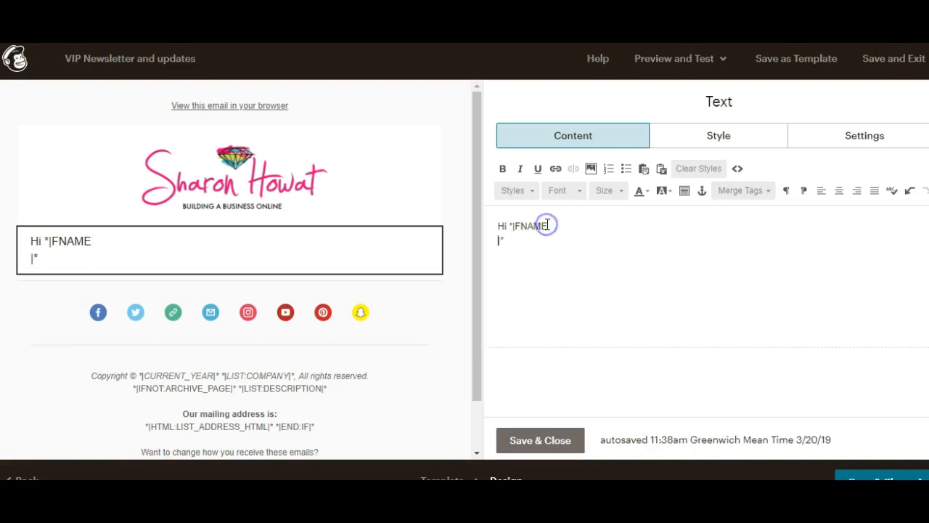
key("BackSpace")
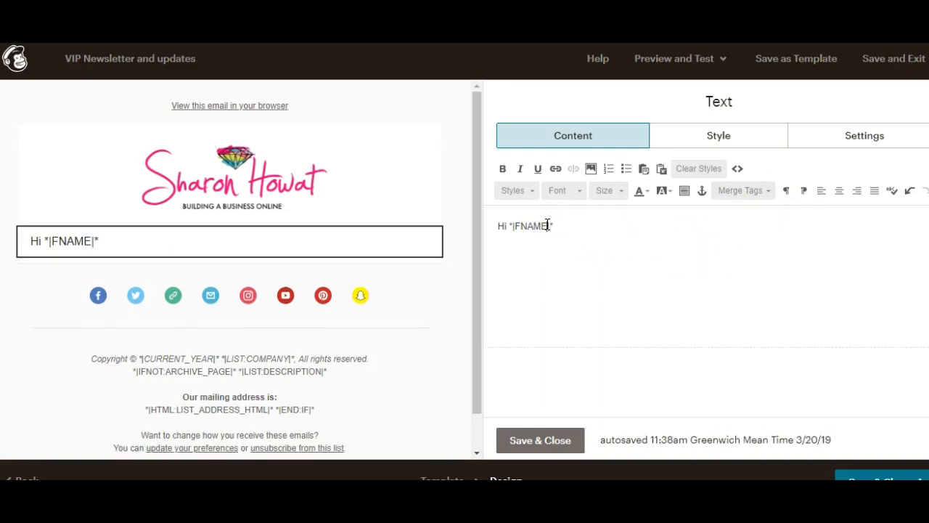
key("Return")
key("Return")
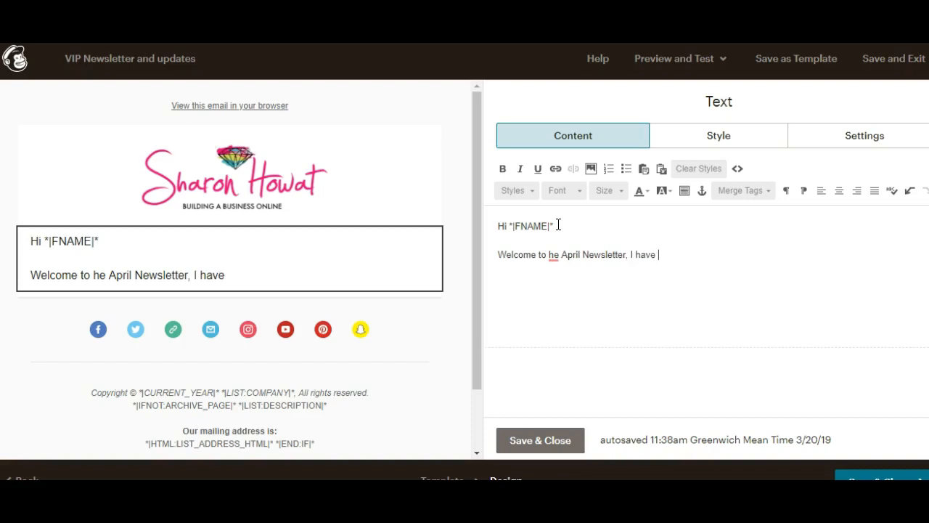
type("me amazing deals")
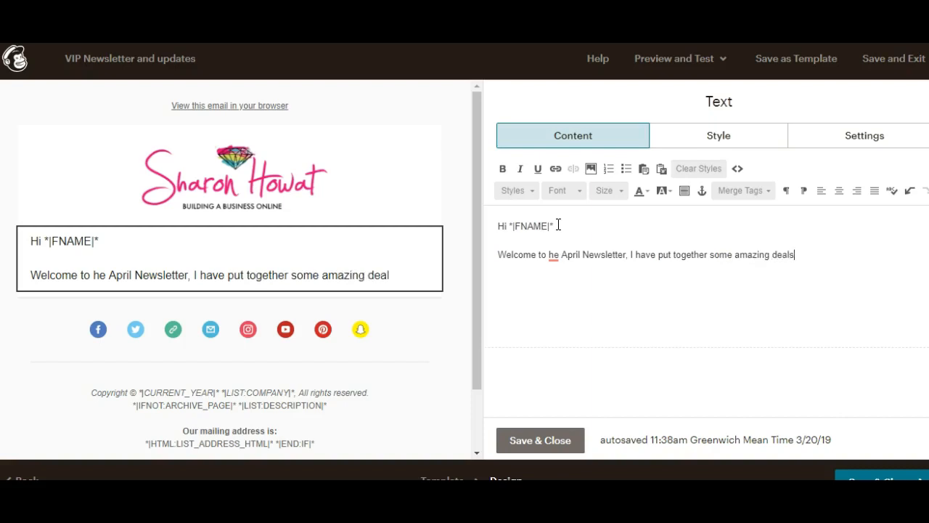
type("for you!")
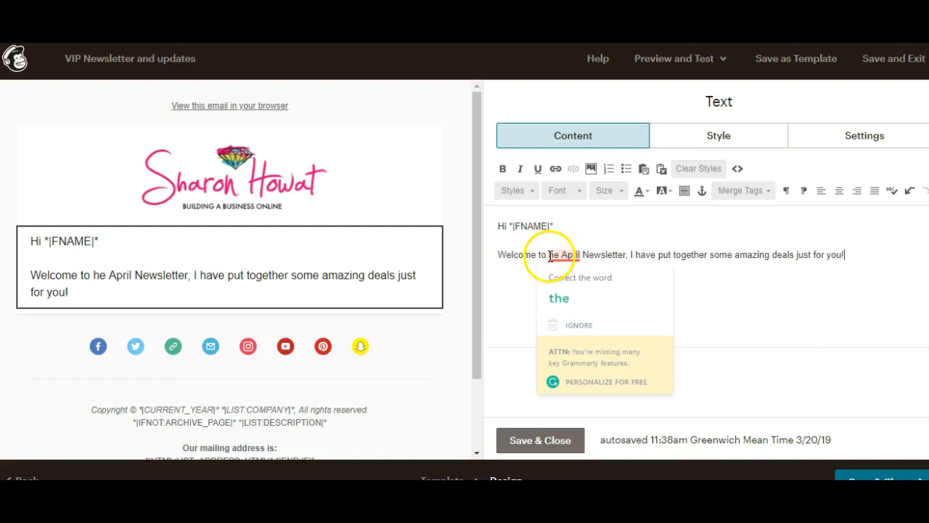
left_click(550, 256)
type("y")
key("BackSpace")
type("t")
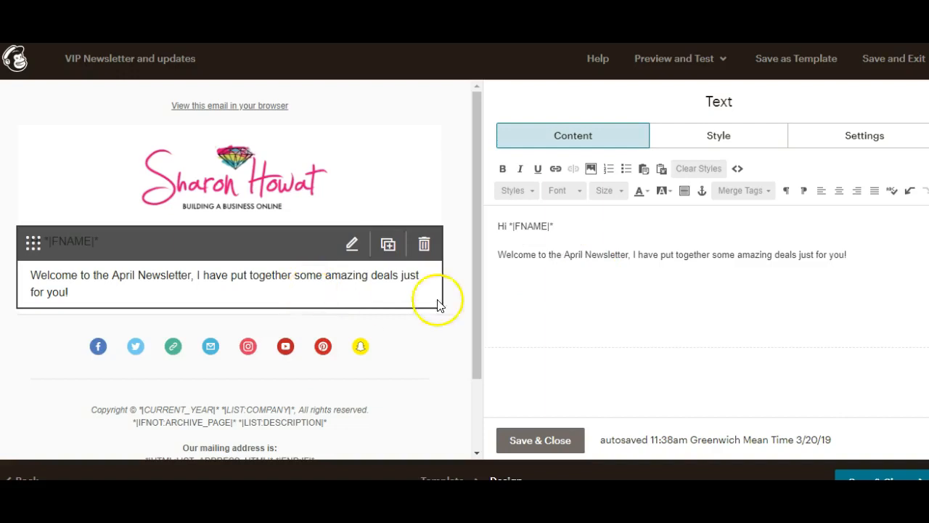
left_click(541, 441)
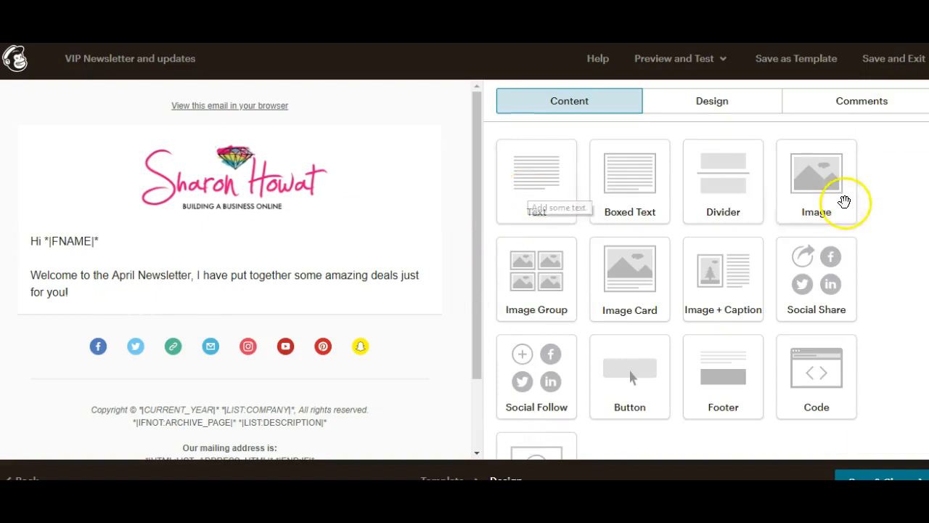
Step: Place an empty Image block under the welcome text, then a Boxed Text block beneath it
left_click_drag(835, 190, 236, 309)
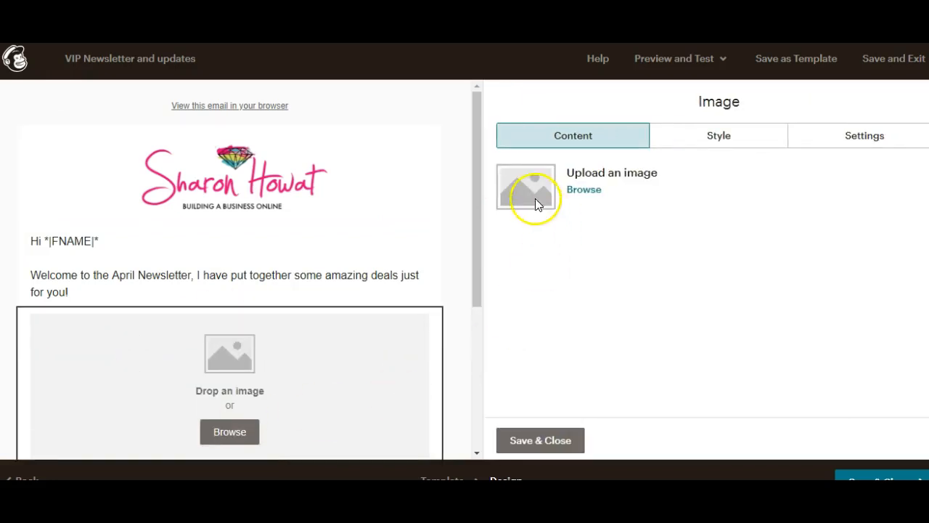
left_click(541, 444)
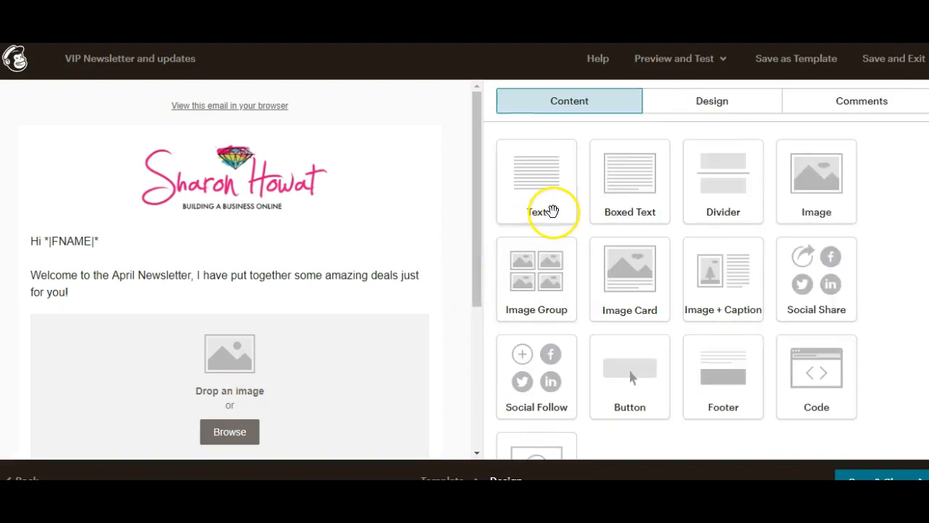
left_click_drag(475, 201, 465, 303)
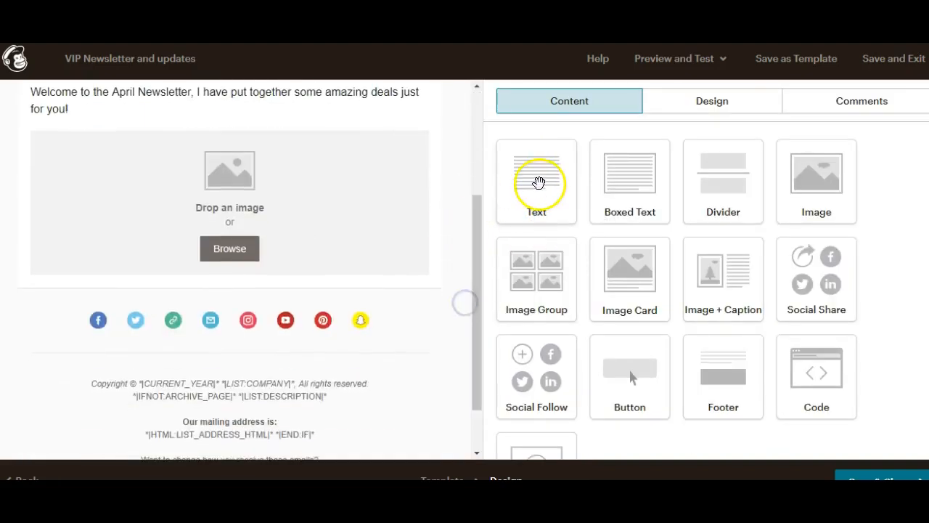
left_click_drag(622, 187, 223, 305)
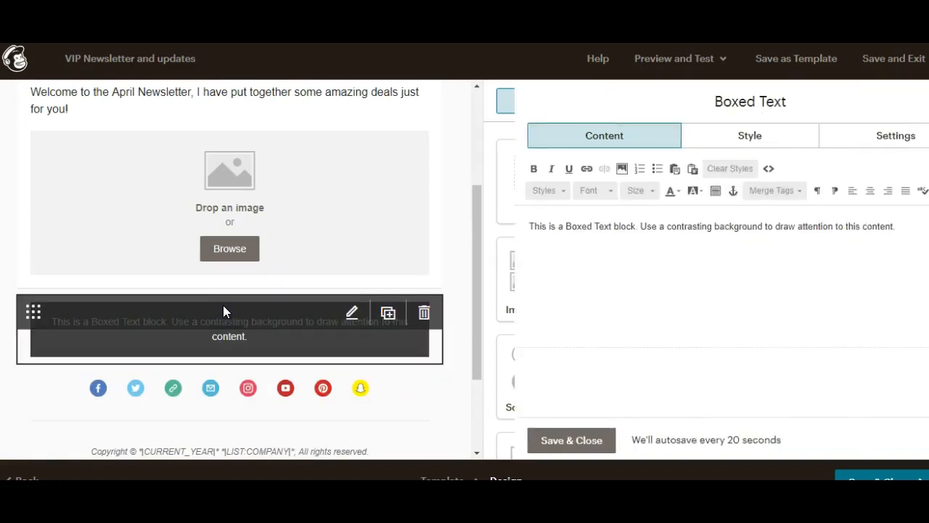
Step: Replace the boxed text placeholder with the heading 'HOWAT HQ UPDATES'
left_click(499, 226)
left_click_drag(499, 226, 879, 247)
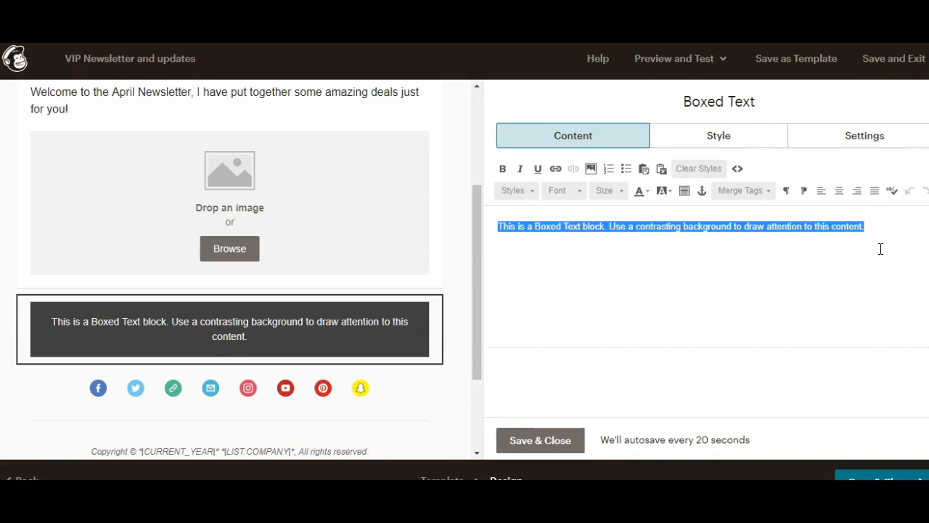
type("H")
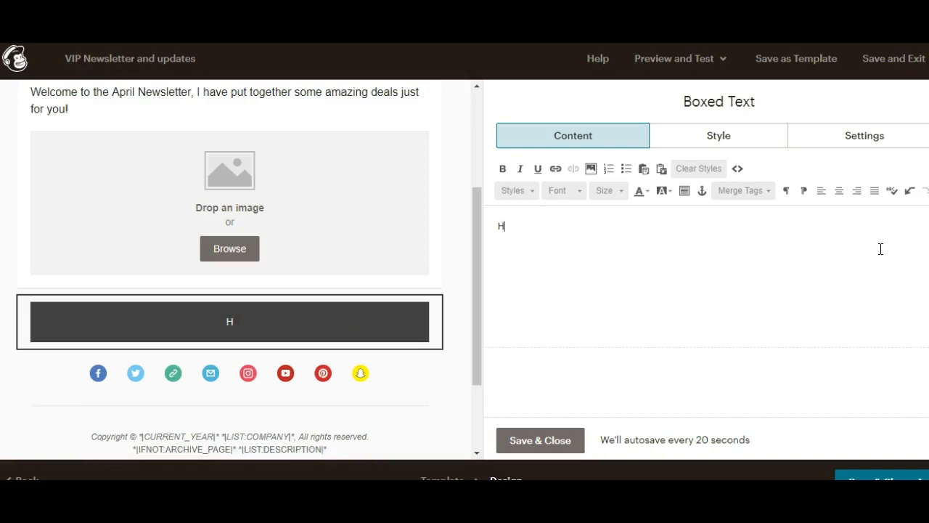
key("BackSpace")
key("BackSpace")
key("BackSpace")
type("WAT HW")
key("BackSpace")
type("Q UPDATES")
key("Return")
key("Return")
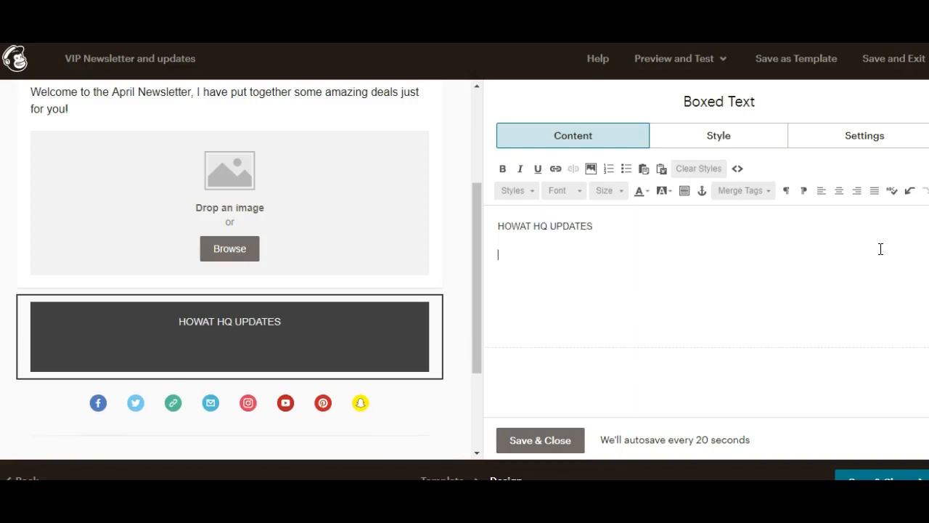
Step: Add the paragraph about the team rising by 300 people last month
type("Last month ")
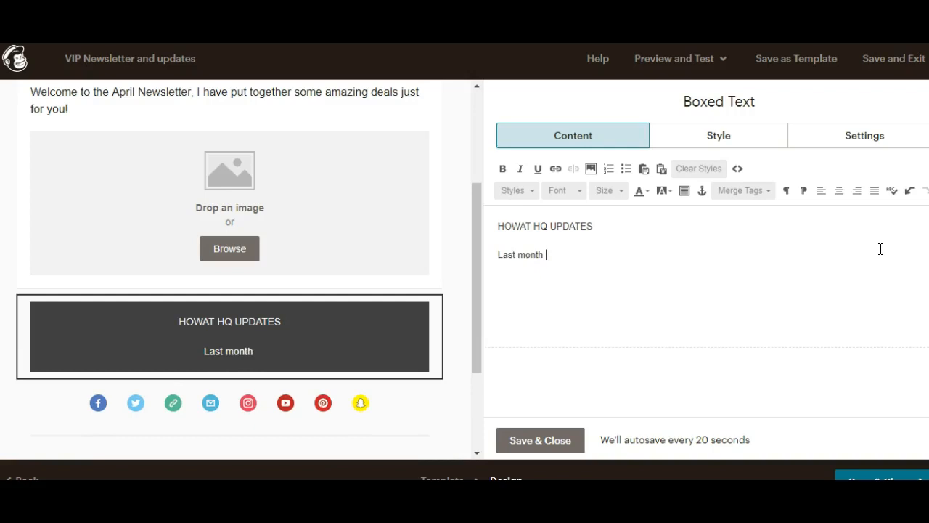
type("saw our team")
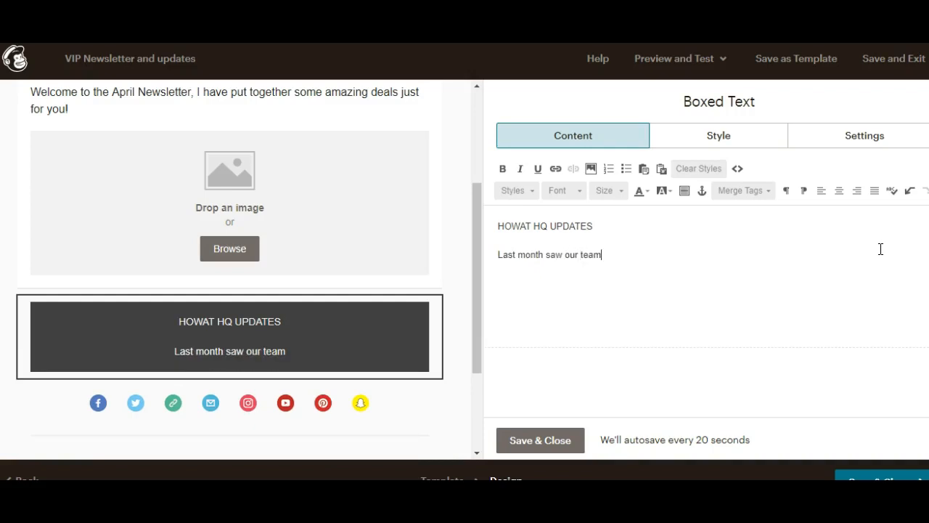
type(" rise byh")
type("y")
key("BackSpace")
key("BackSpace")
type("3")
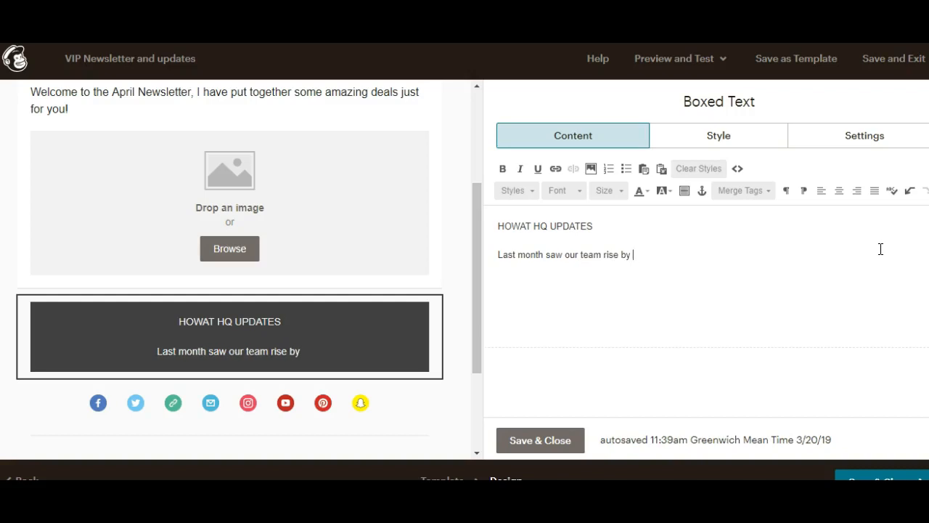
type("00 p")
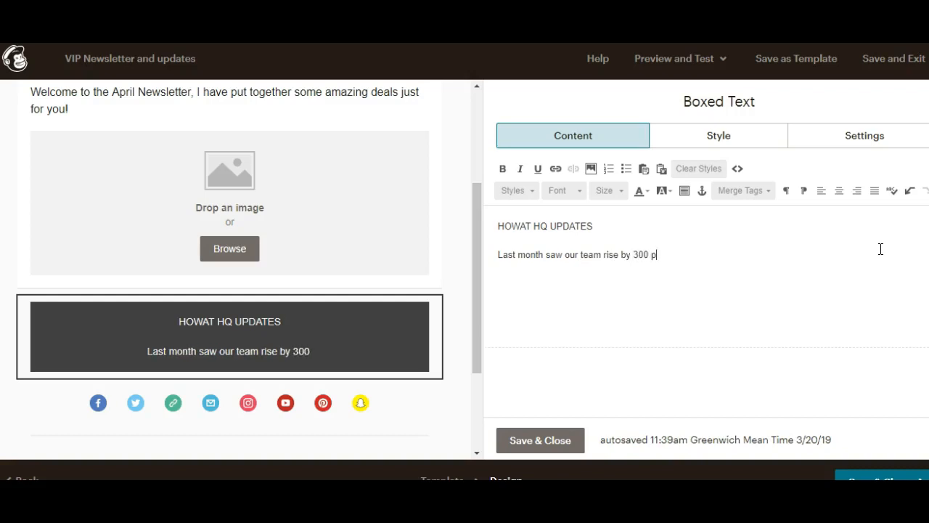
type("eople")
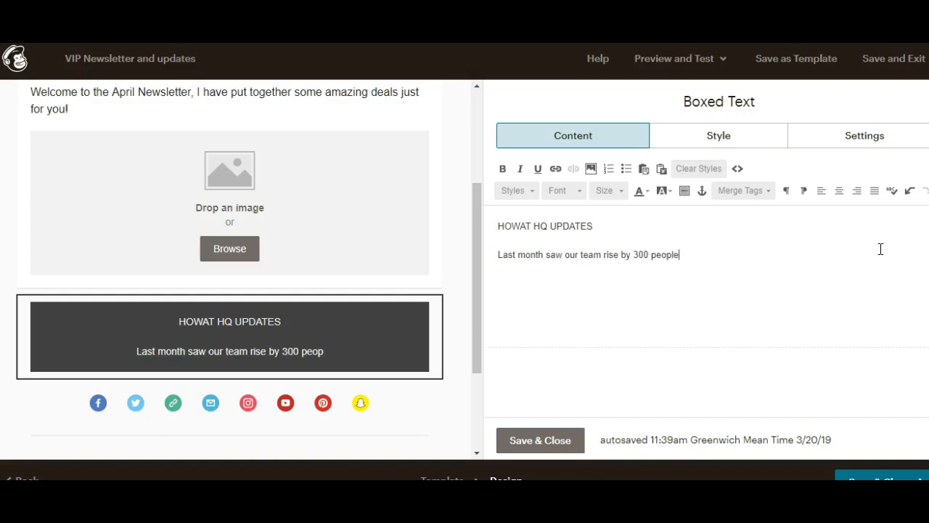
type(" which was")
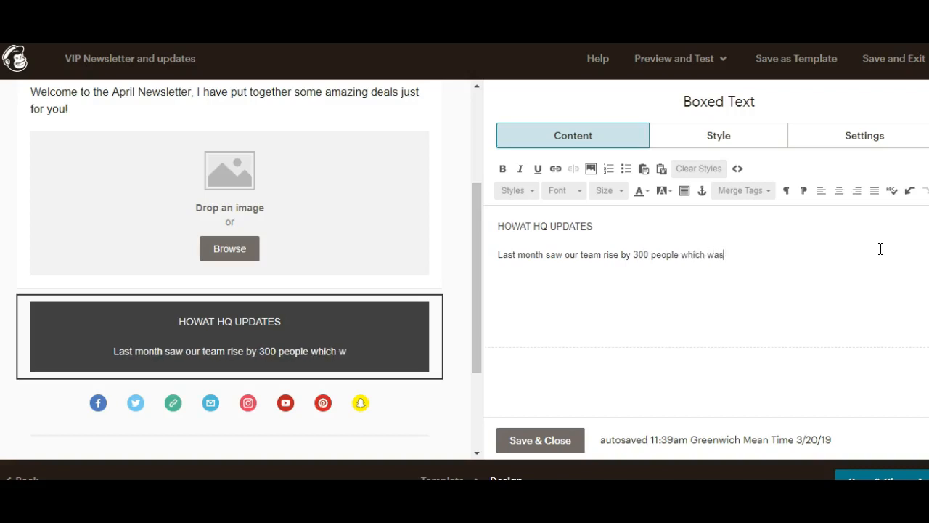
type(" amazing and it's so goo")
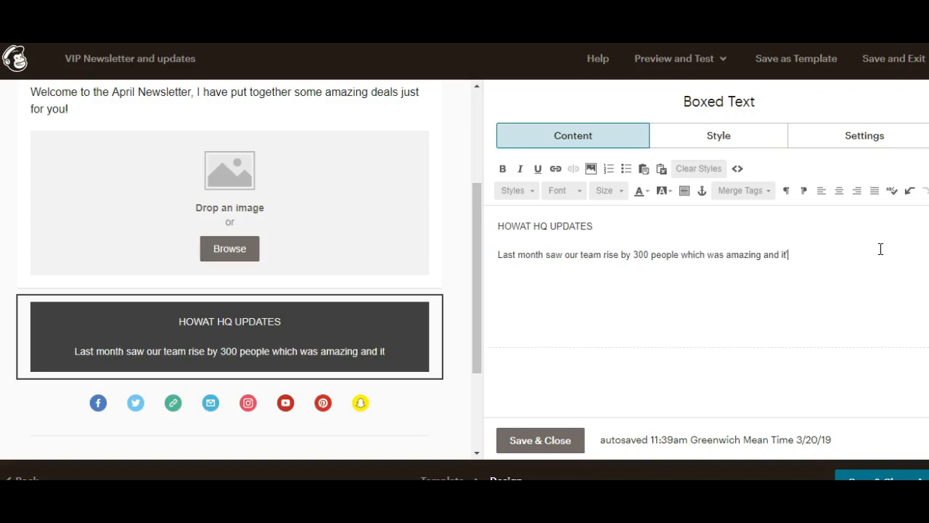
type("d to see so many people")
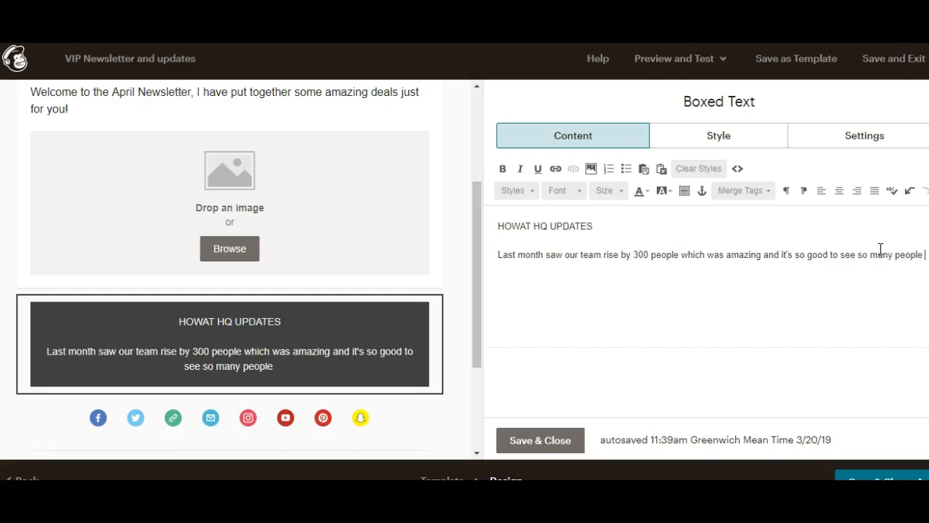
type(" looking to order at discounts")
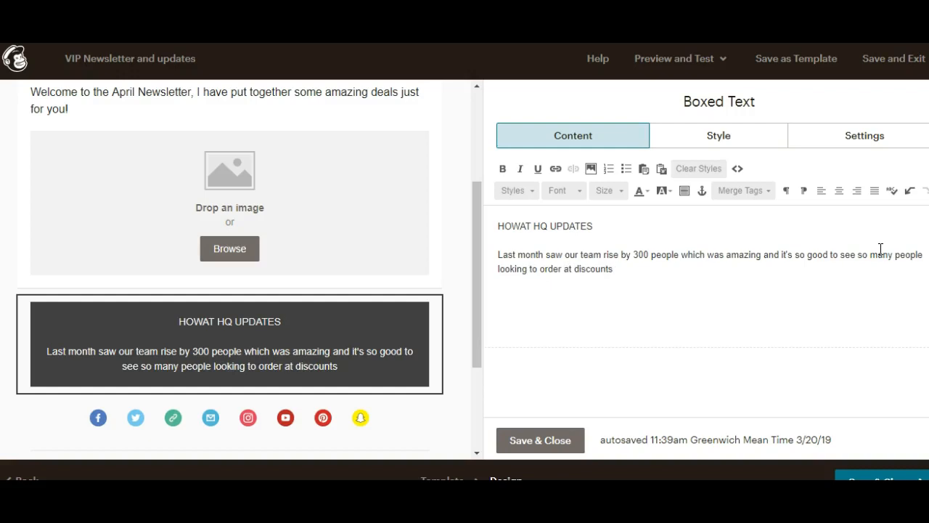
key("BackSpace")
type(".")
key("Return")
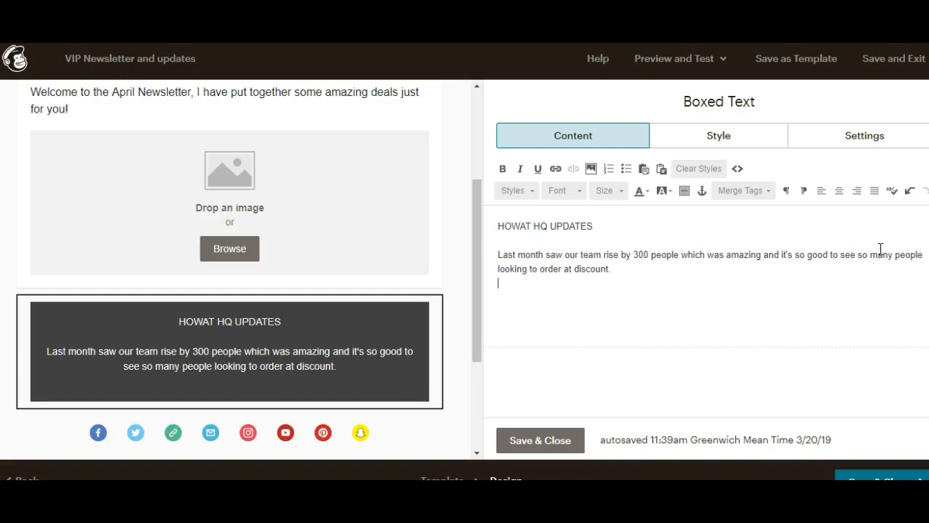
key("Return")
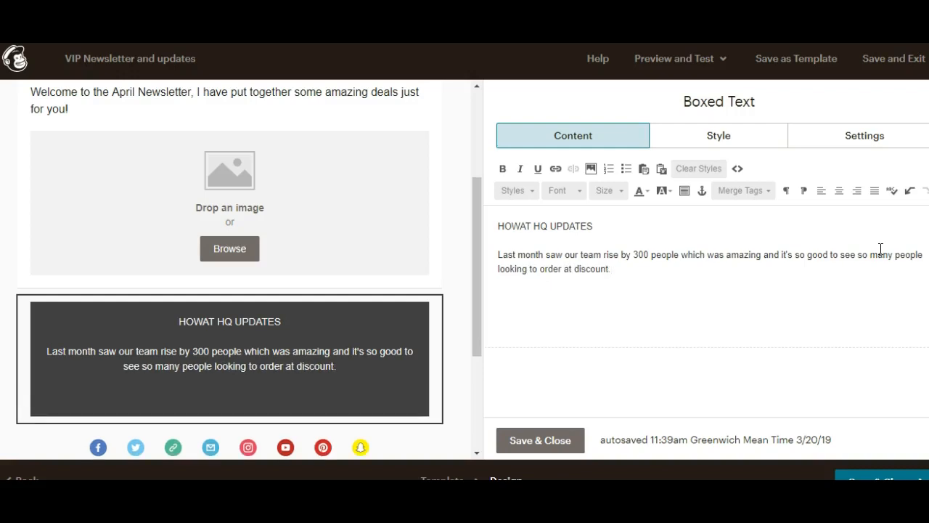
Step: Add the Charlie the dog Lakes walk line, fix the stray break and 'many' typo, then save
type("Charlie the dog had a great month, he ")
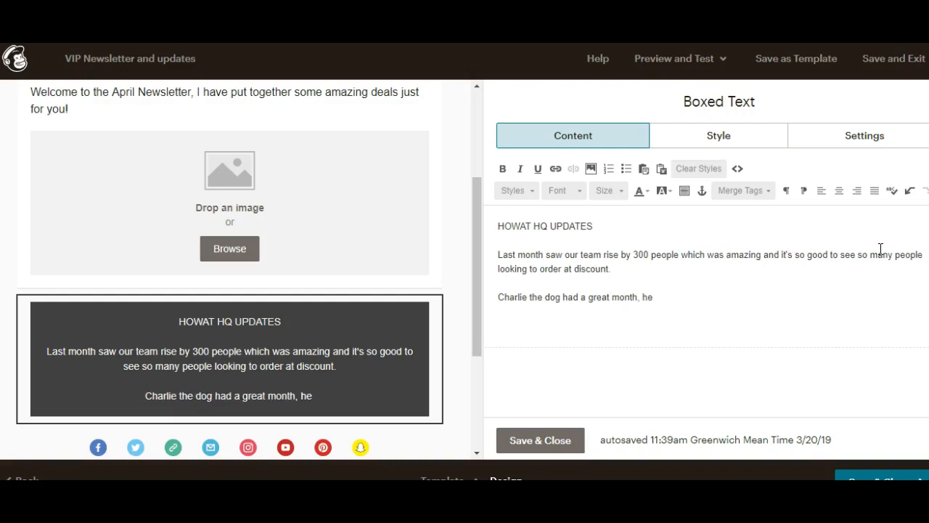
type("went fo")
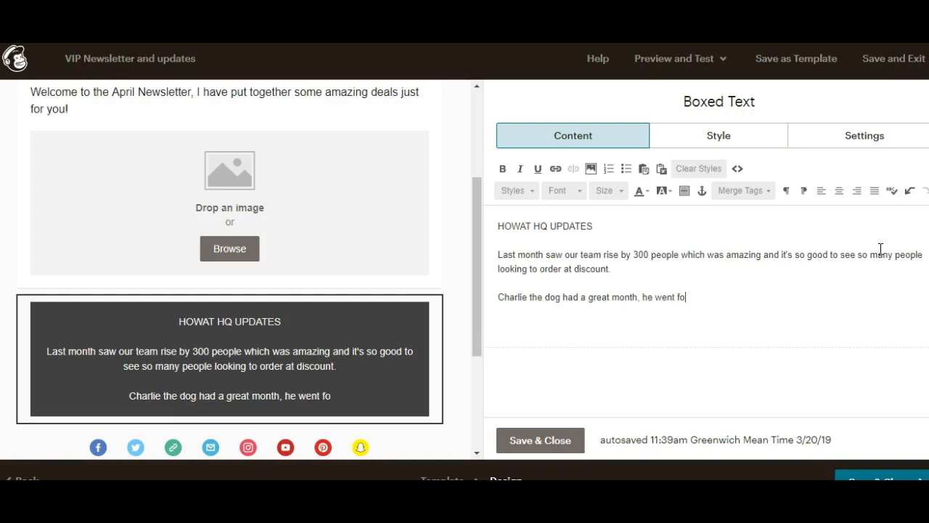
type("r a walk to ")
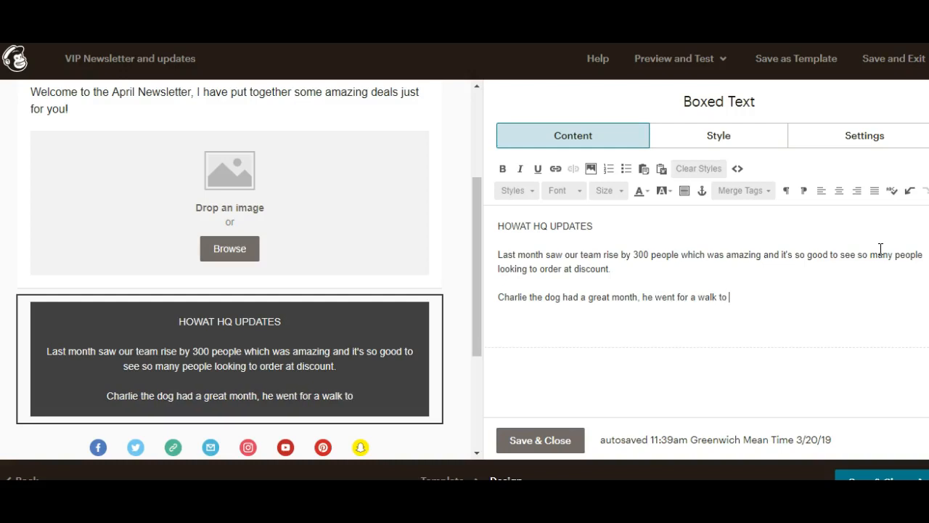
type("the Lakes")
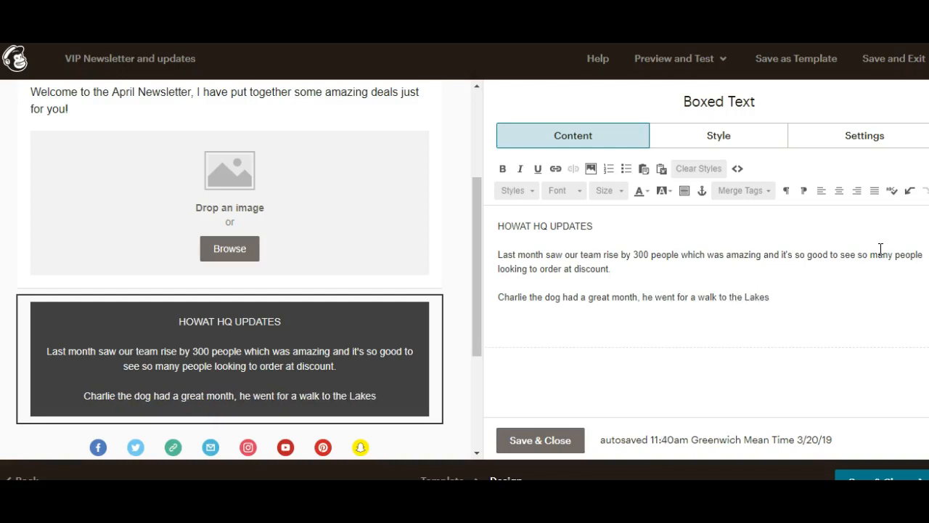
left_click(879, 249)
key("Return")
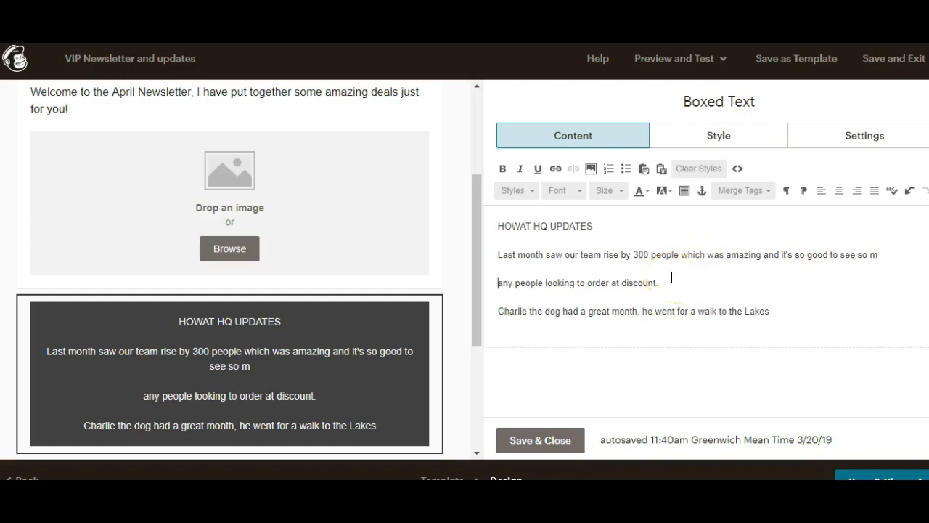
left_click(870, 255)
key("BackSpace")
left_click(882, 254)
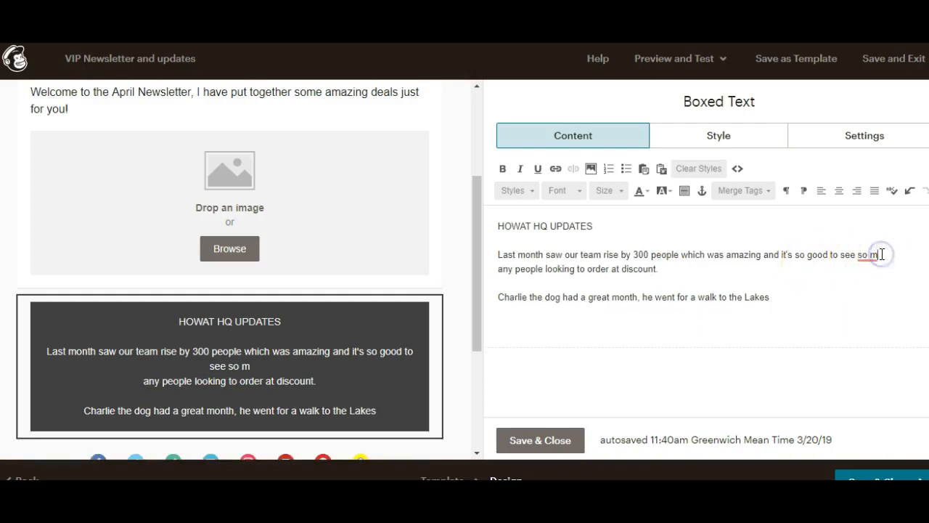
key("Delete")
key("Delete")
type("a")
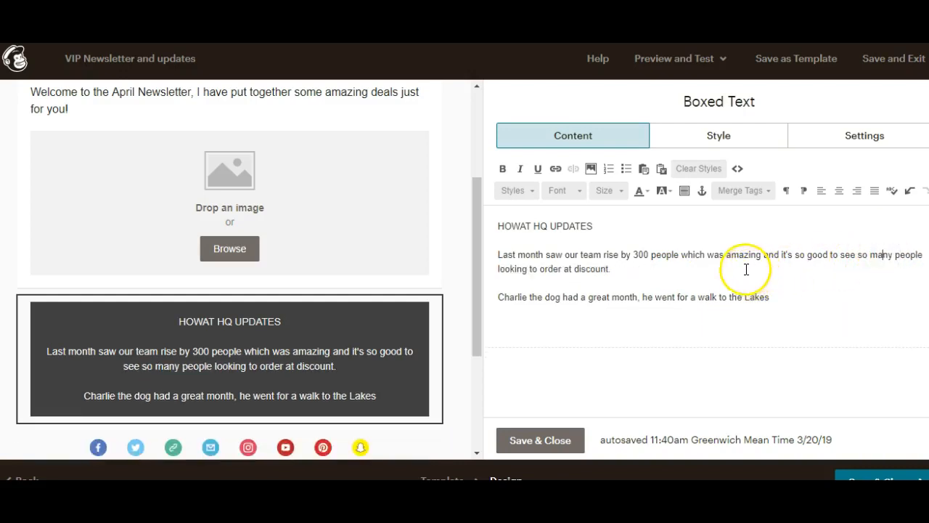
left_click(786, 297)
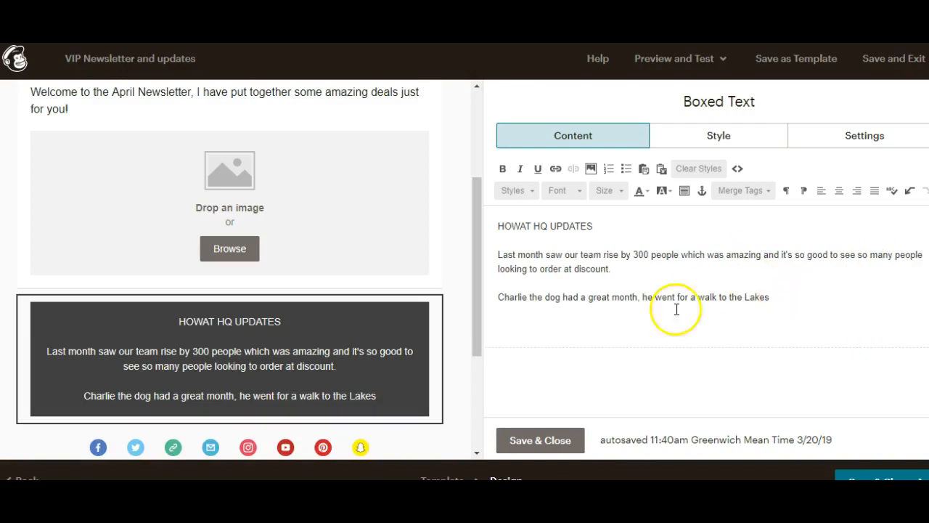
left_click(520, 443)
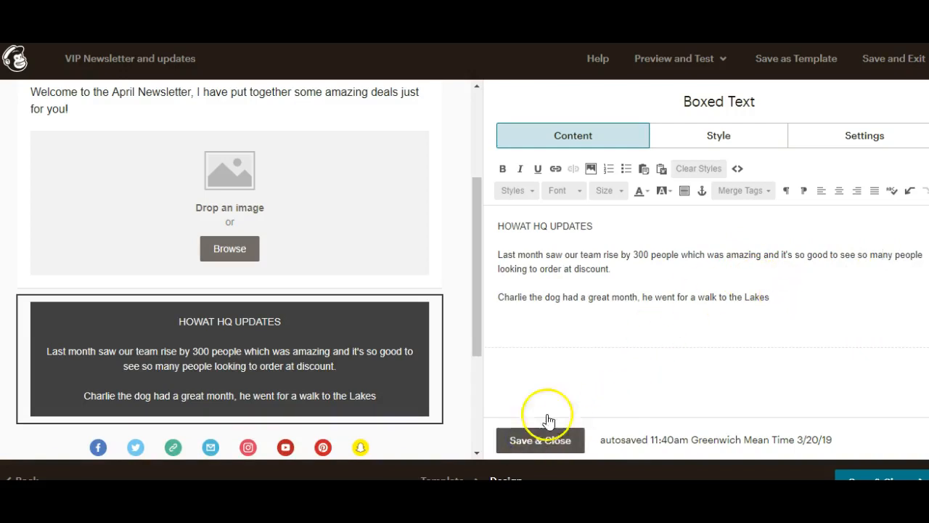
Step: Place a new Image block beneath the HOWAT HQ UPDATES boxed text
left_click_drag(810, 190, 203, 429)
left_click_drag(484, 208, 475, 266)
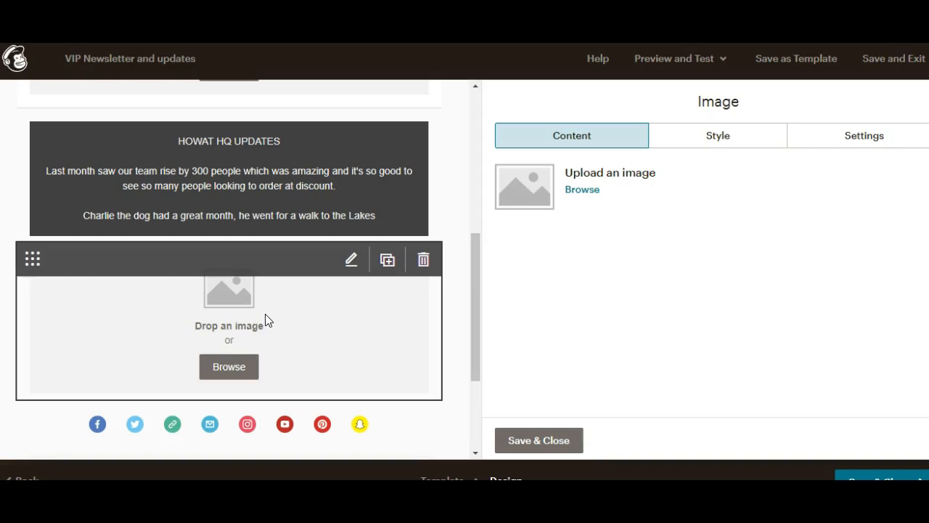
left_click_drag(477, 317, 469, 195)
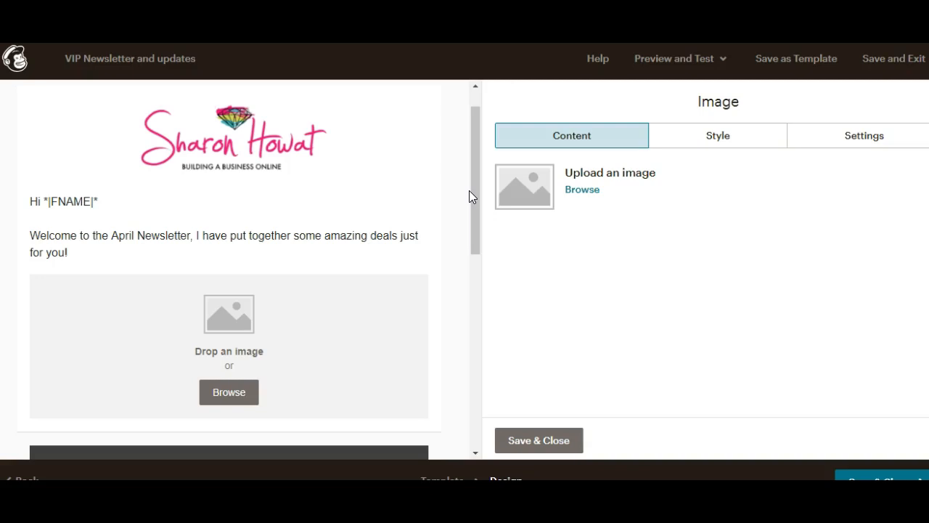
Step: Delete the empty image block under the welcome text and close the image settings
mouse_move(228, 367)
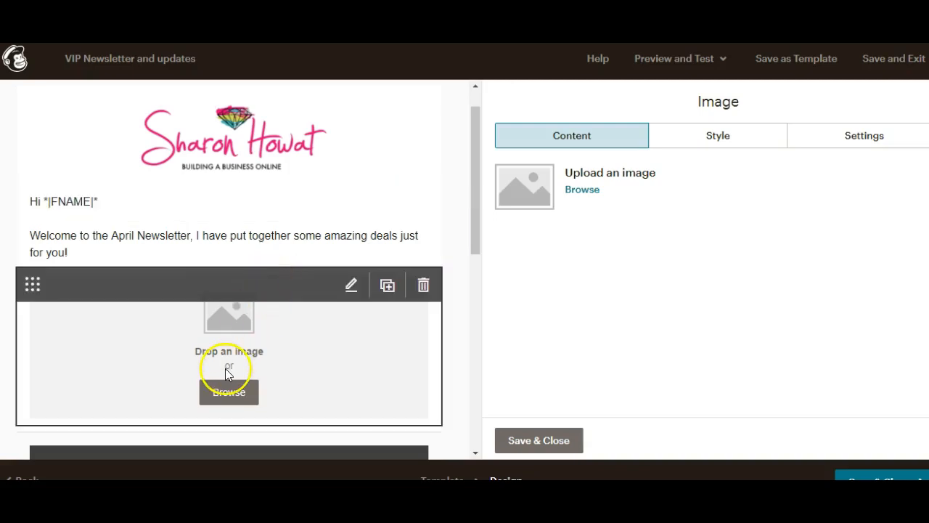
left_click(423, 288)
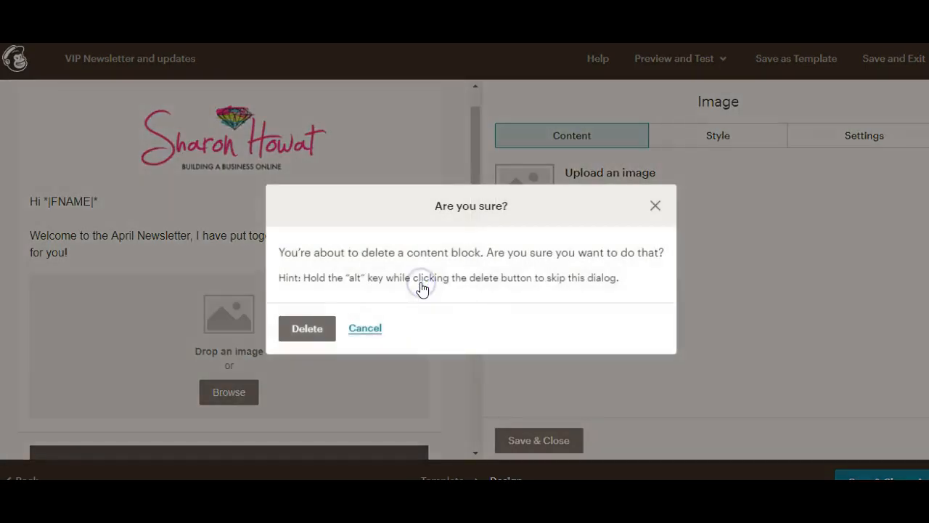
left_click(319, 331)
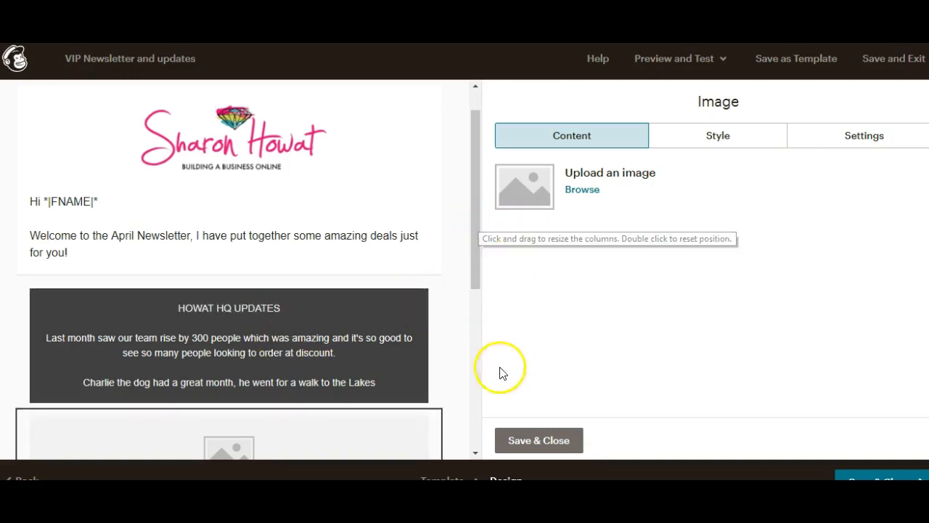
left_click(537, 437)
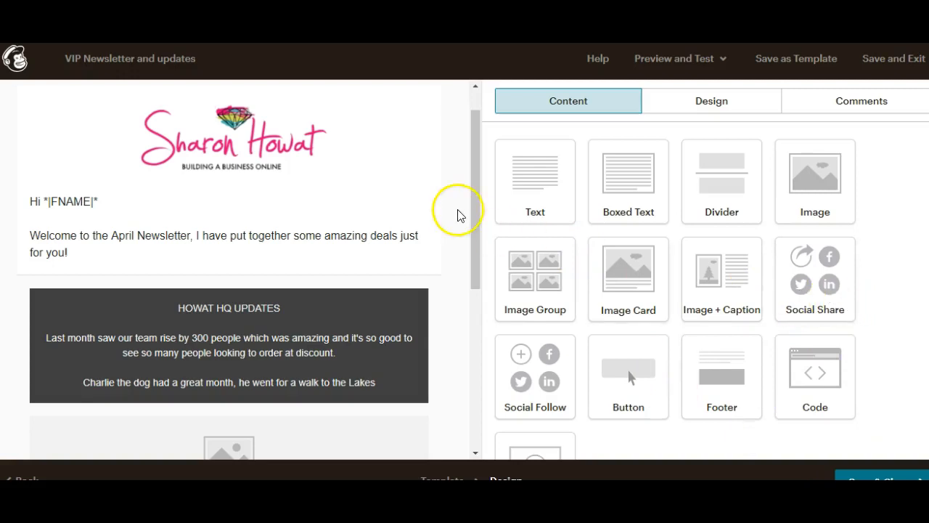
Step: Add a Text block reading "Incase you missed the blog here's some great tips for you:" below the image
left_click_drag(475, 203, 472, 283)
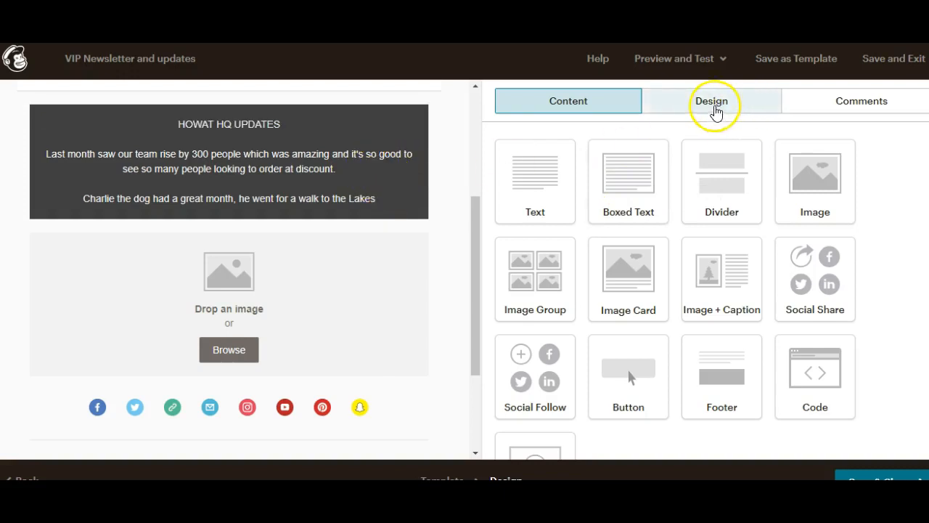
left_click_drag(559, 175, 206, 371)
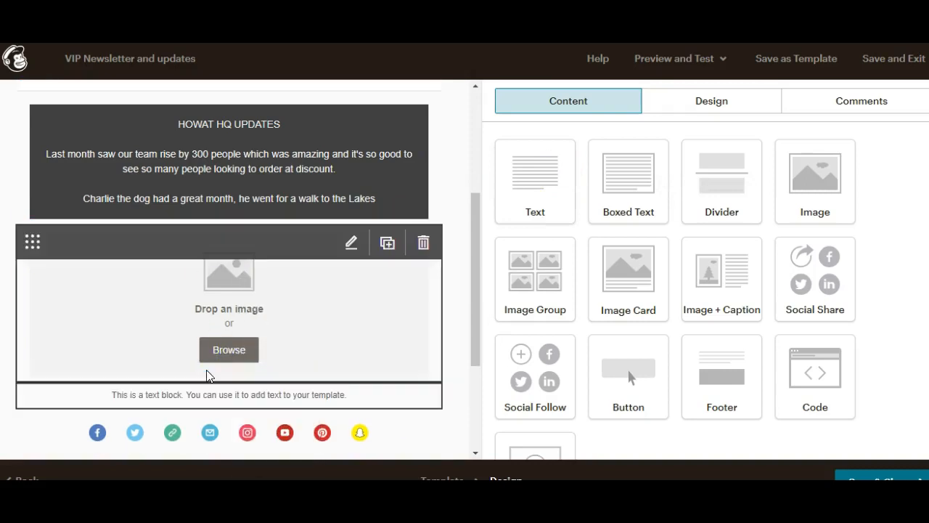
left_click_drag(499, 229, 758, 234)
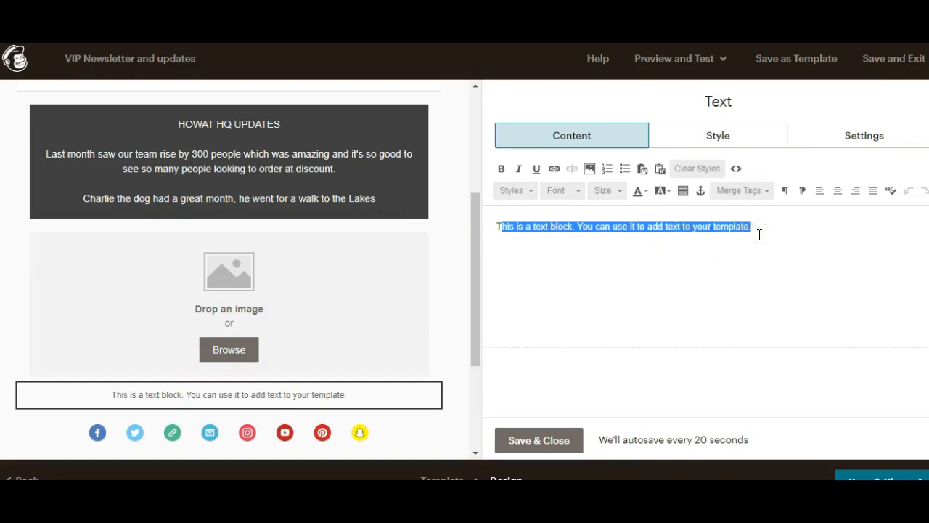
key("BackSpace")
key("BackSpace")
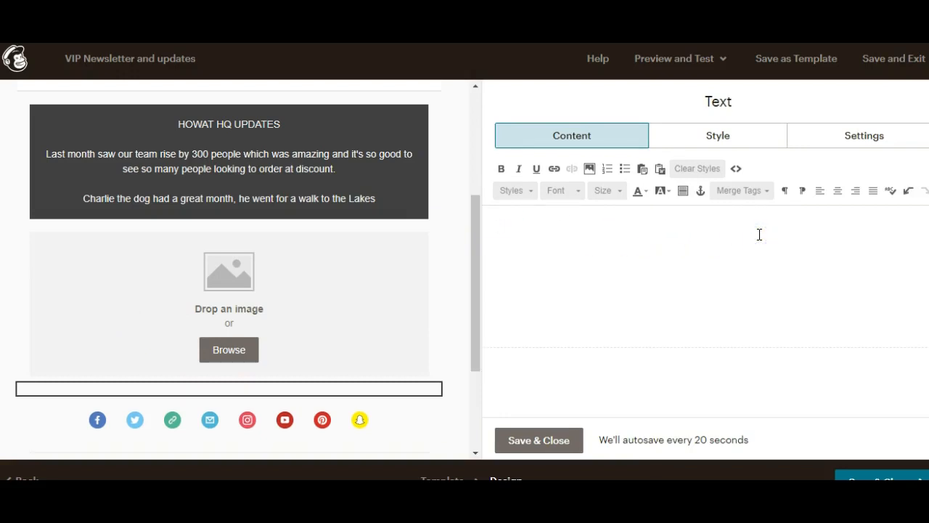
type("In")
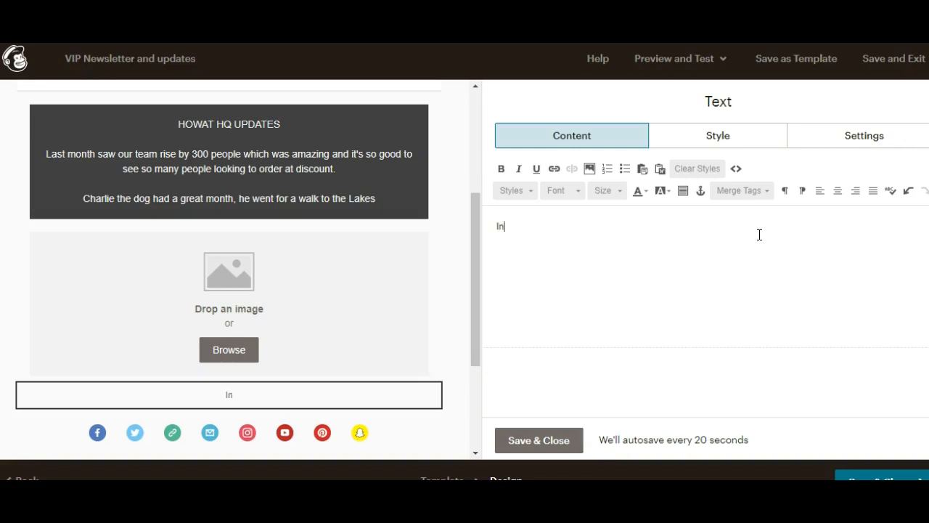
type("case you mi")
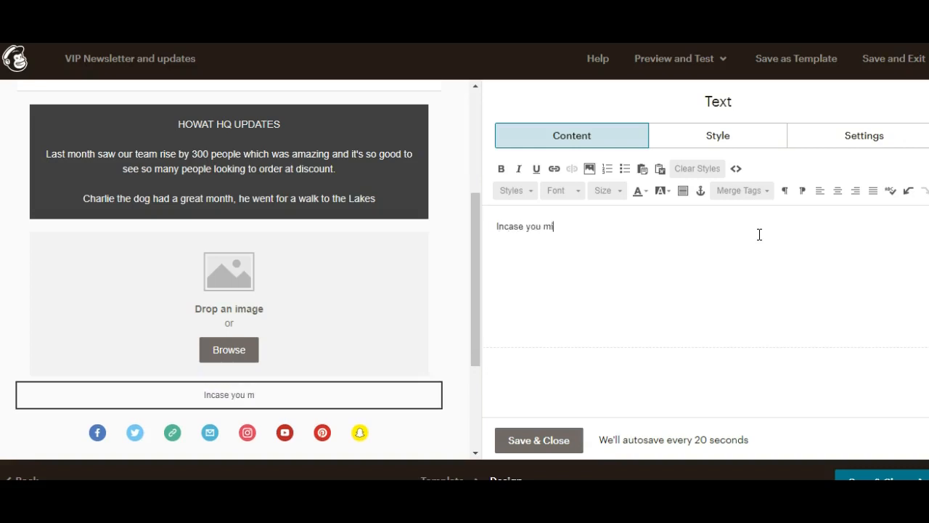
type("ssed the blog")
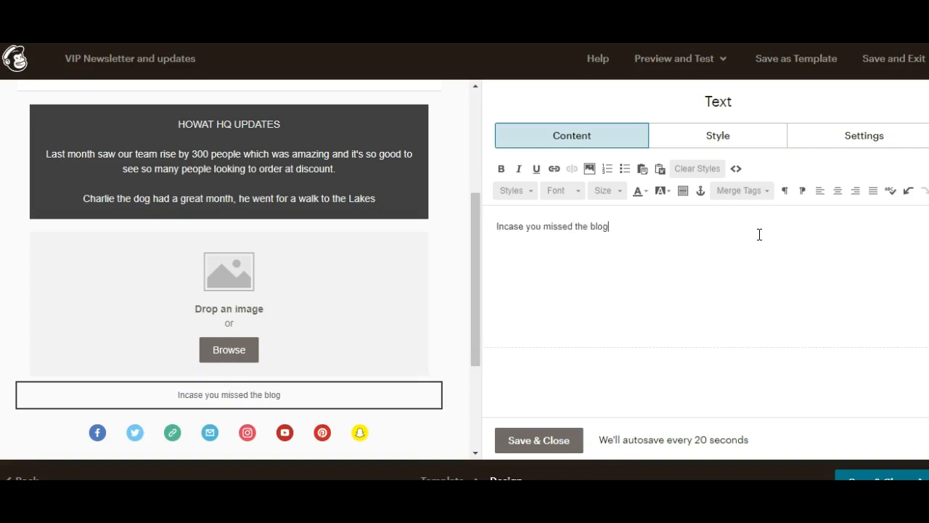
type(" here's some")
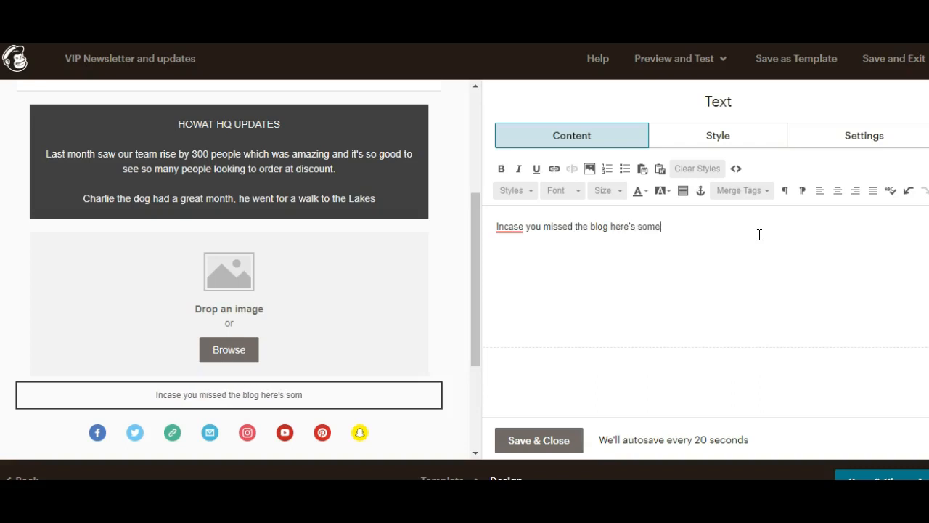
type(" great tips fo")
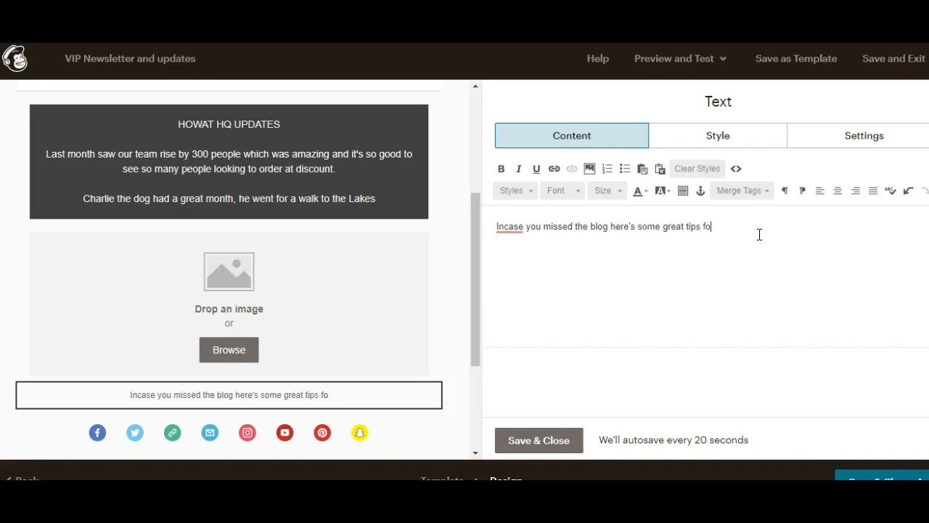
type("r you:")
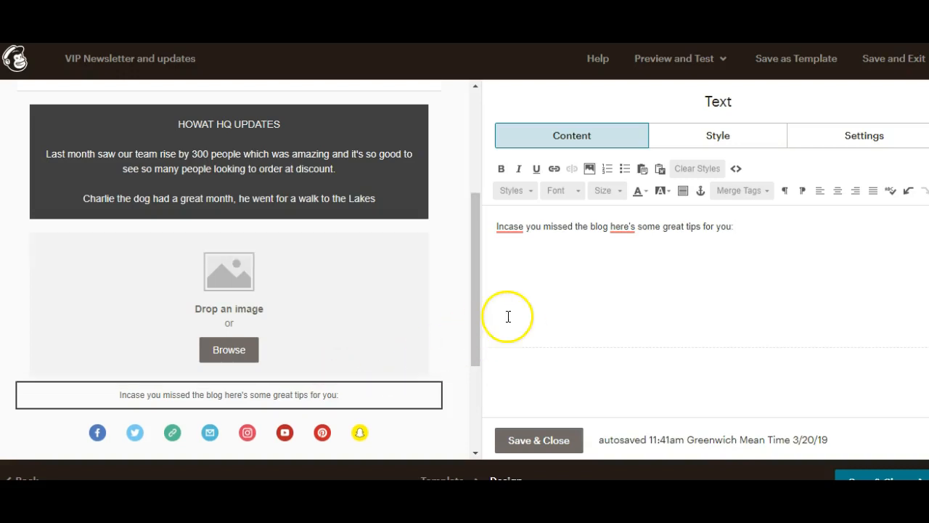
left_click(525, 442)
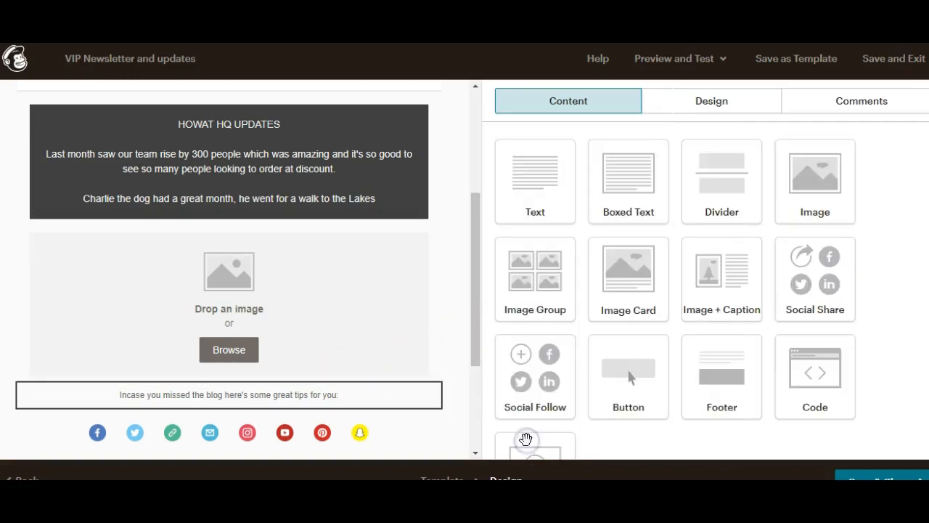
Step: Add a Boxed Text block below the blog line reading 'Motivation for the week ahead' and save it
left_click_drag(616, 185, 256, 425)
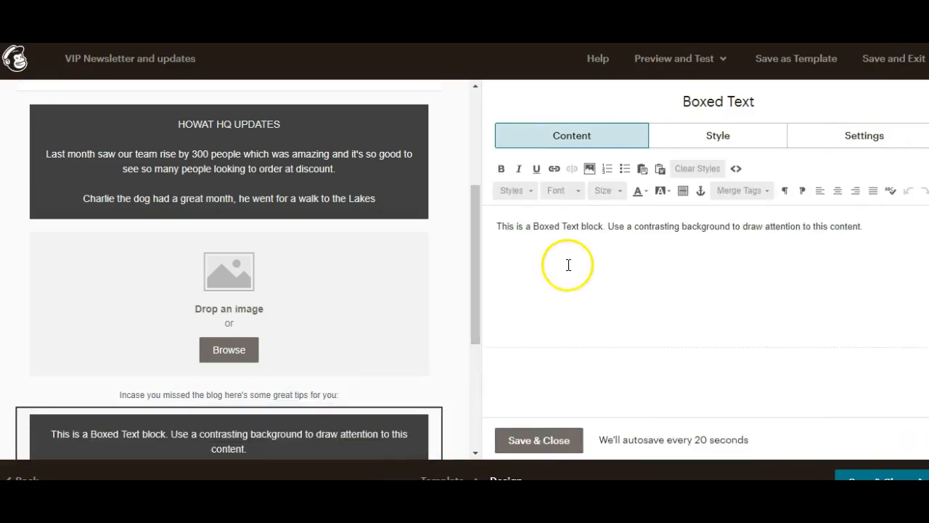
left_click_drag(497, 226, 872, 251)
type("Q")
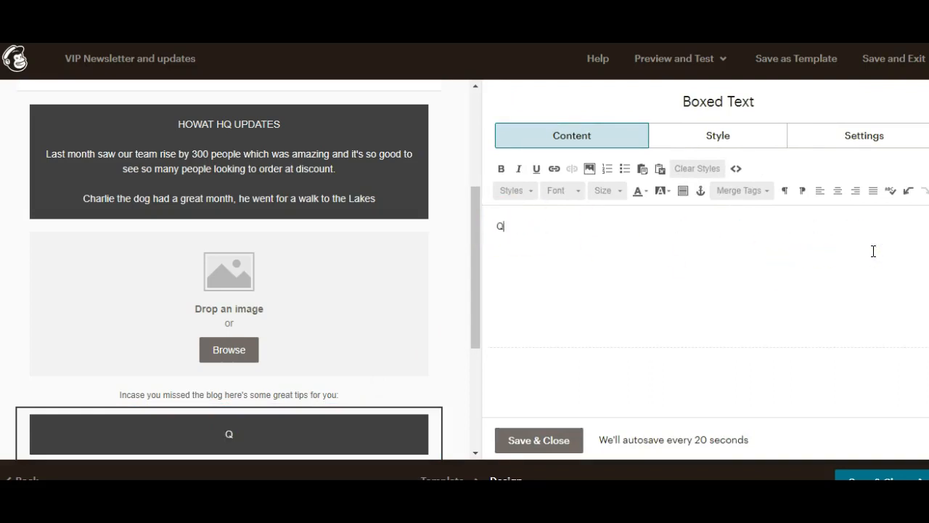
key("BackSpace")
type("Mott")
type("i")
type("vation for t")
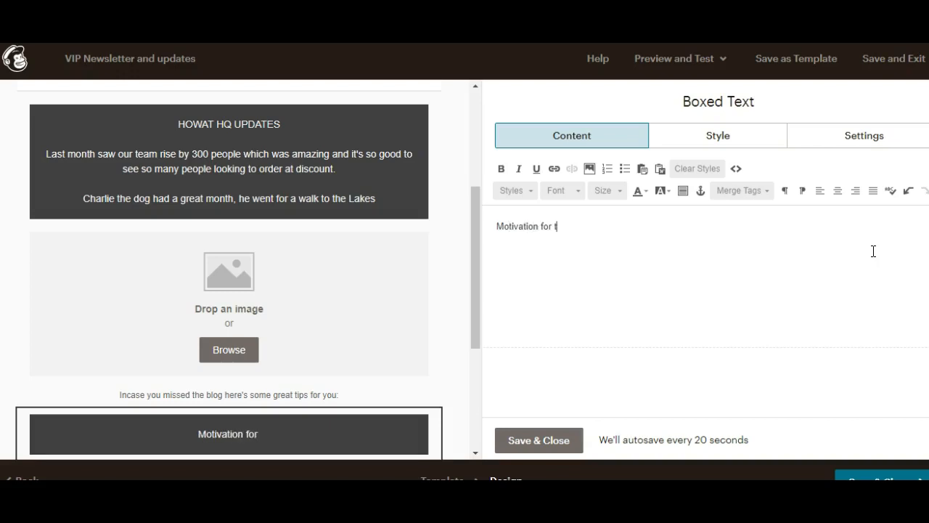
type("he week ahead")
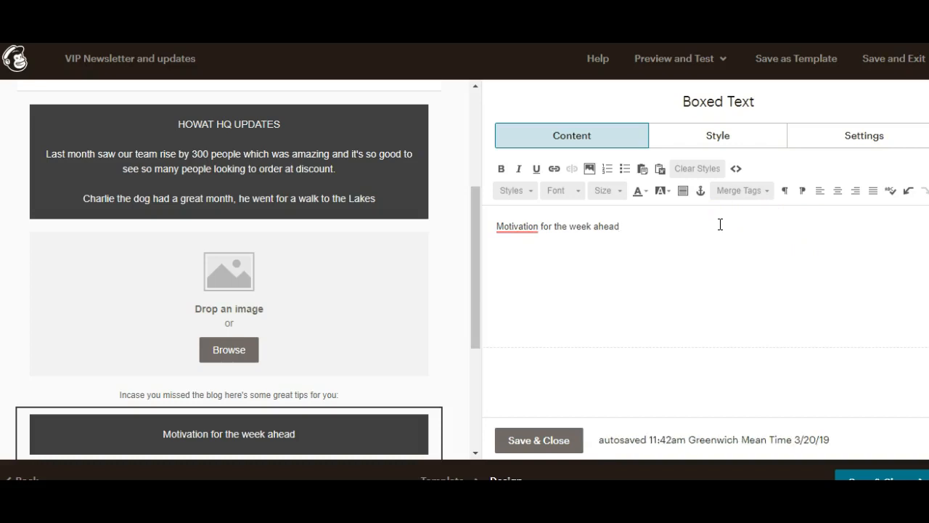
left_click_drag(474, 260, 460, 351)
left_click(540, 440)
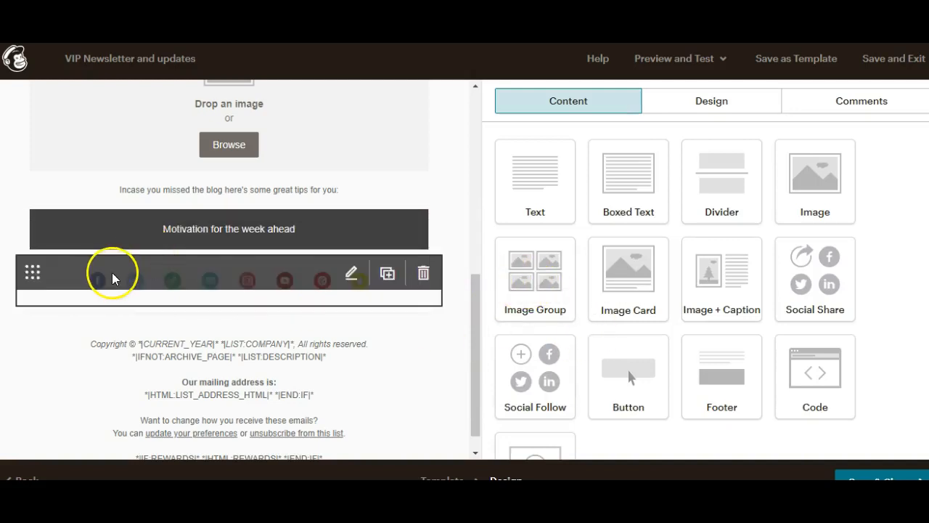
Step: Change the Facebook link in the Social Follow block to the new page name
left_click(98, 285)
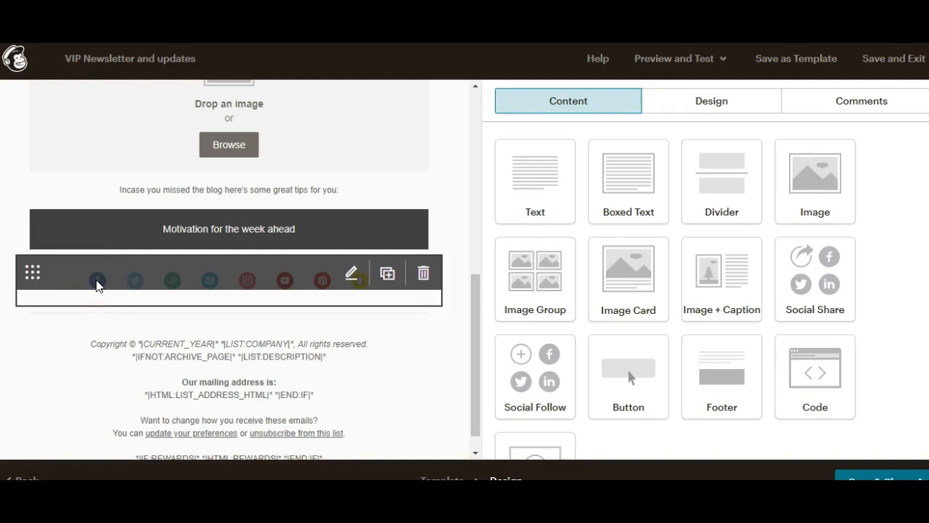
left_click(97, 284)
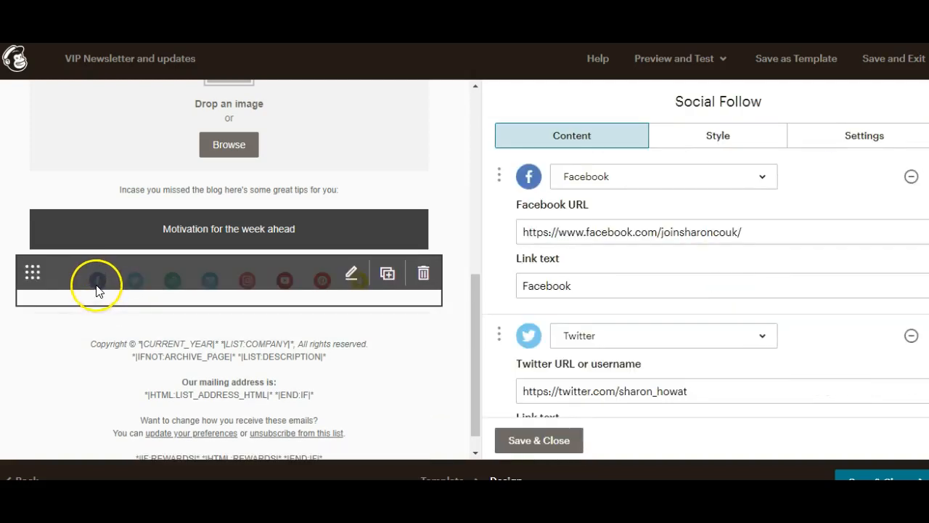
left_click(702, 238)
left_click_drag(768, 237, 661, 231)
type("sharonhowatcom")
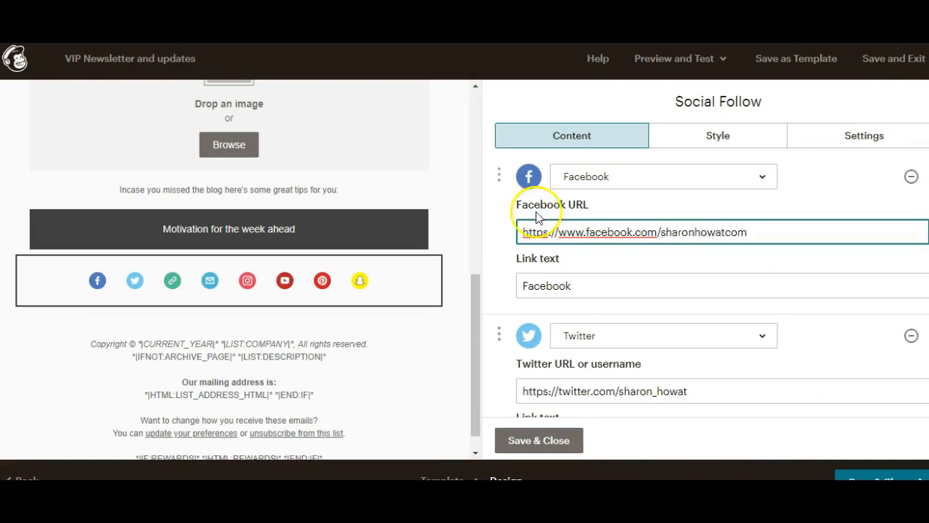
Step: Remove Snapchat from the social links
scroll(706, 286, "down", 13)
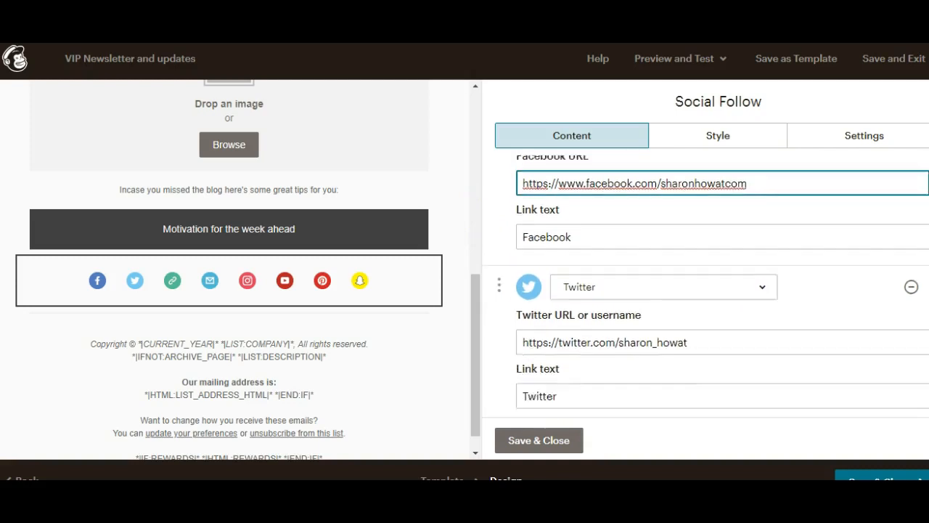
scroll(705, 286, "down", 1)
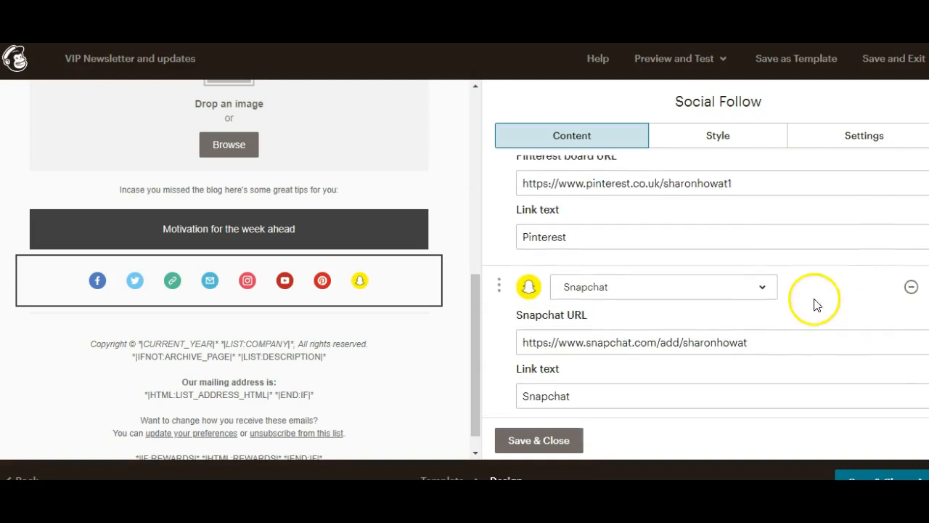
left_click(911, 290)
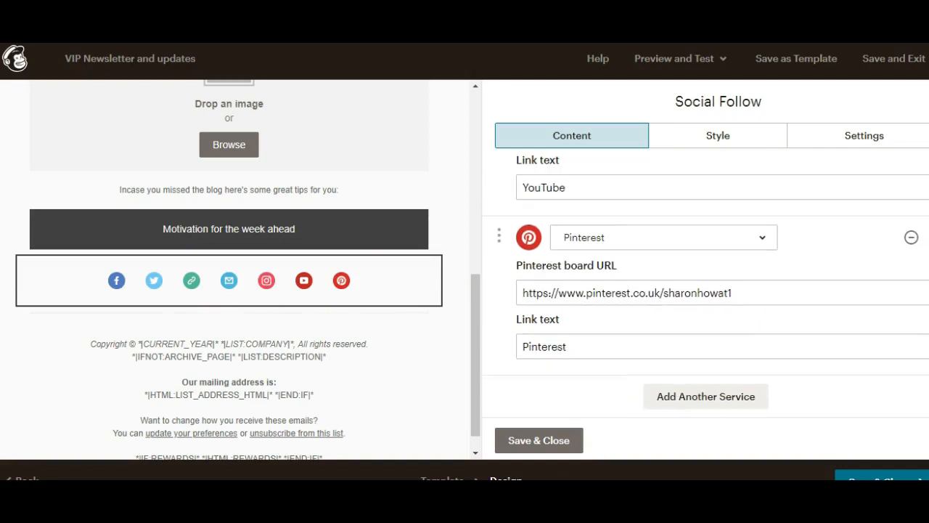
Step: Replace the Email link with the business email address and save the social links
scroll(706, 286, "up", 4)
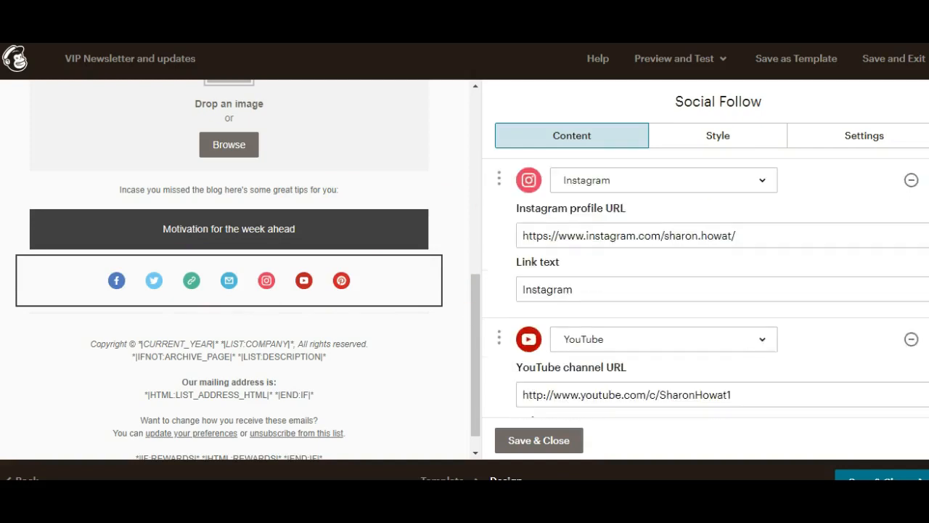
scroll(706, 288, "up", 3)
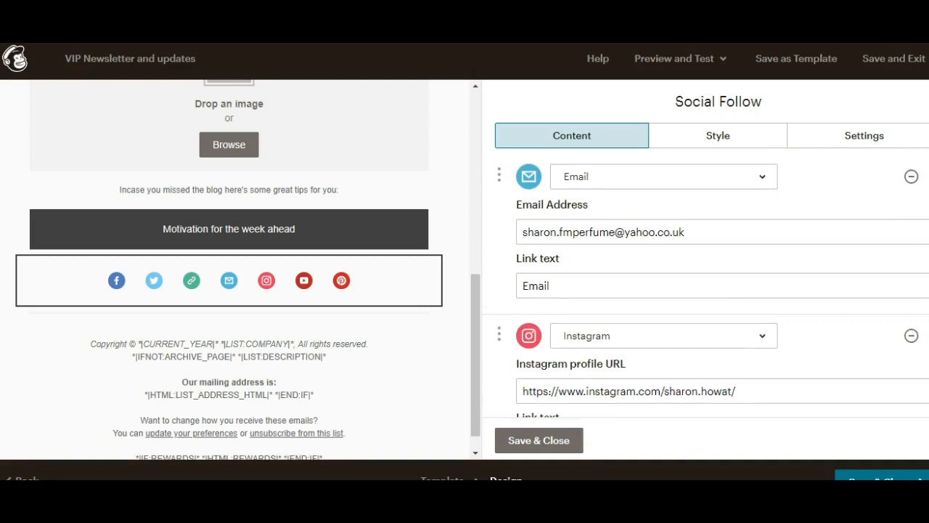
scroll(706, 288, "up", 1)
left_click(690, 311)
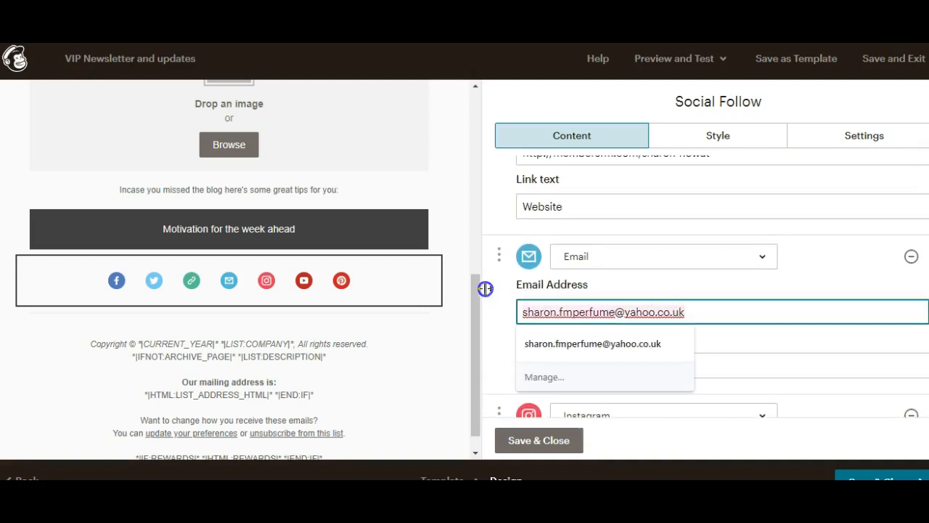
key("ctrl+a")
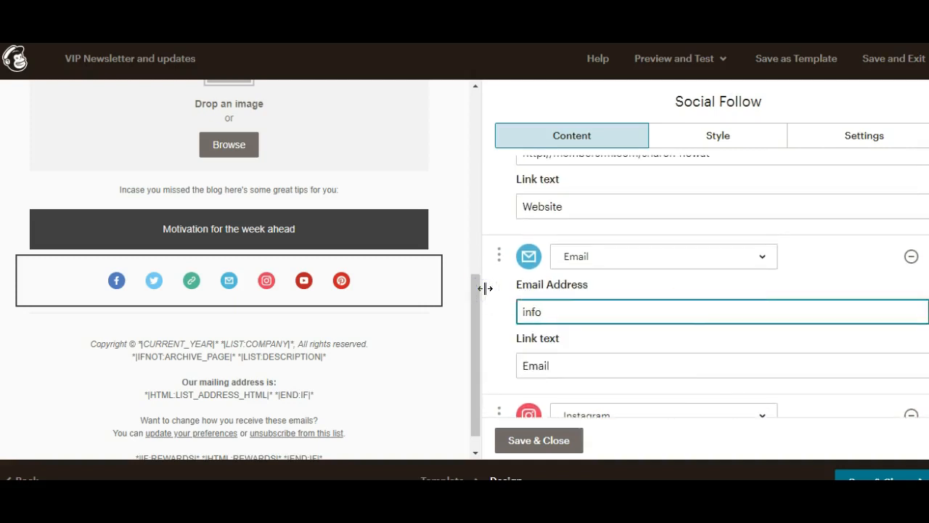
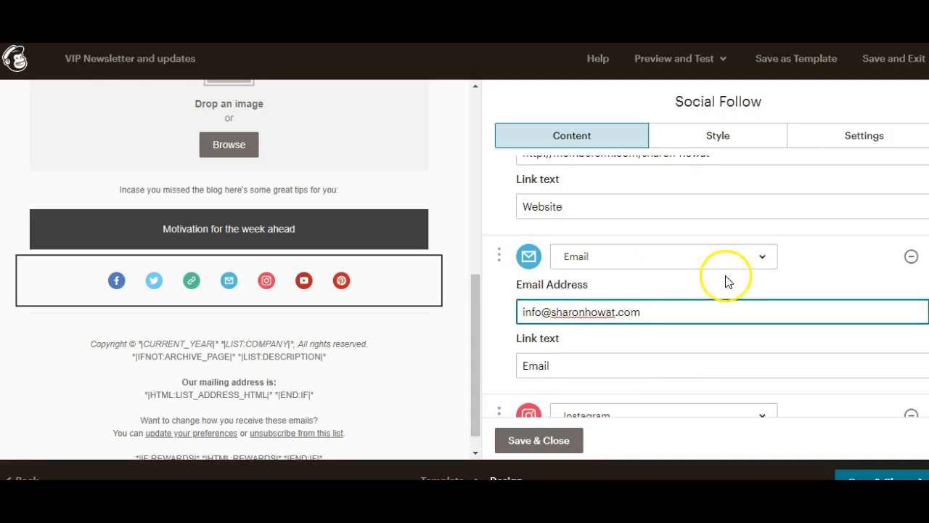
left_click_drag(477, 308, 468, 346)
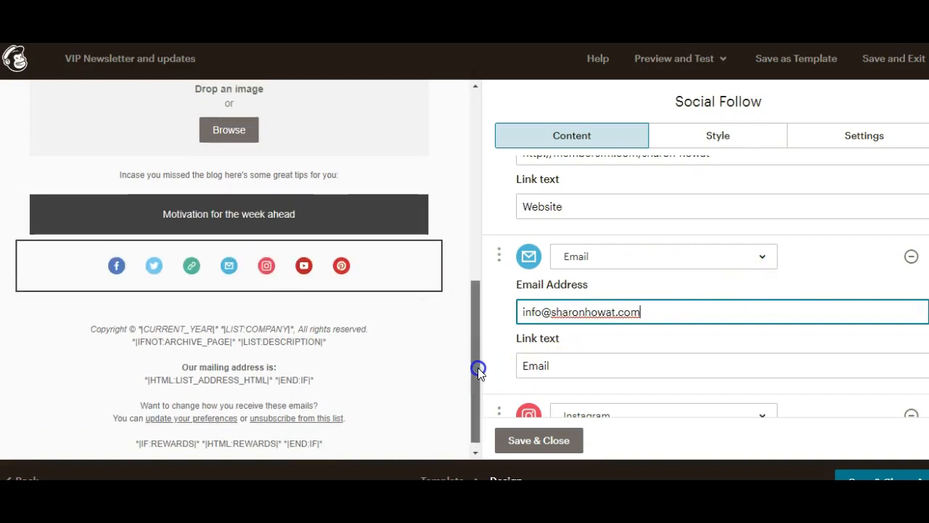
left_click(533, 440)
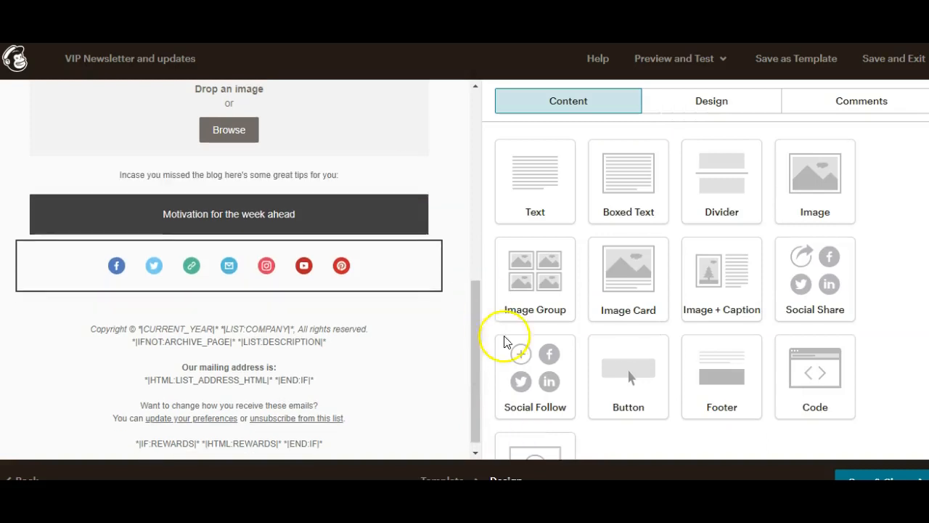
Step: Scroll the email preview back to the top and exit to the campaign checklist
scroll(475, 351, "up", 1)
left_click_drag(479, 303, 448, 356)
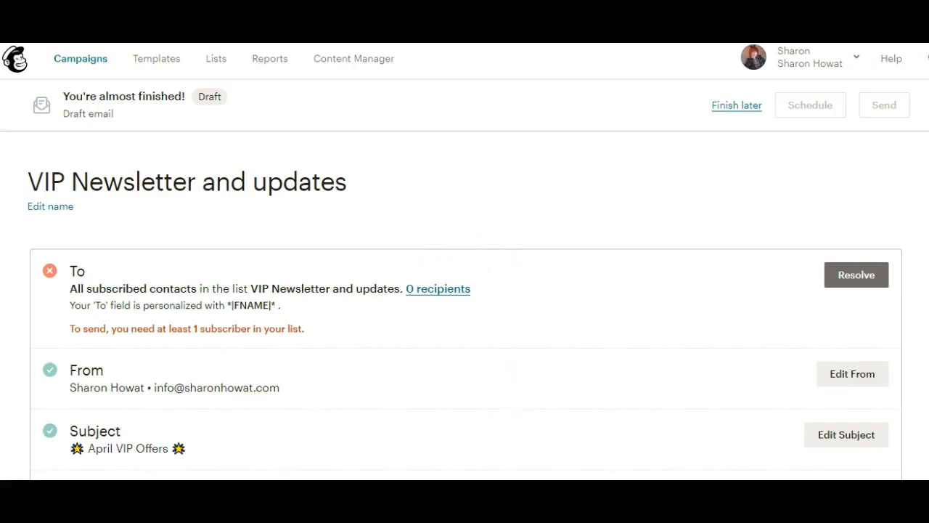
scroll(465, 319, "down", 2)
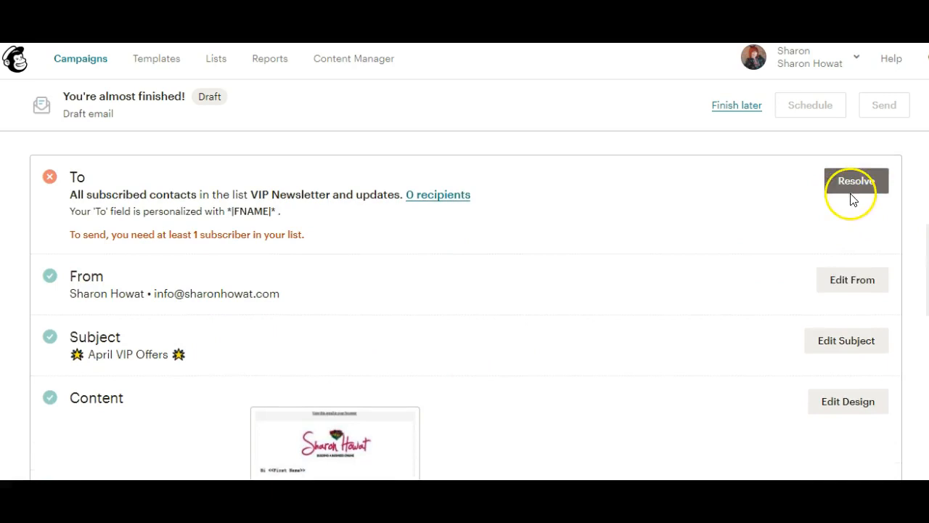
scroll(464, 305, "down", 5)
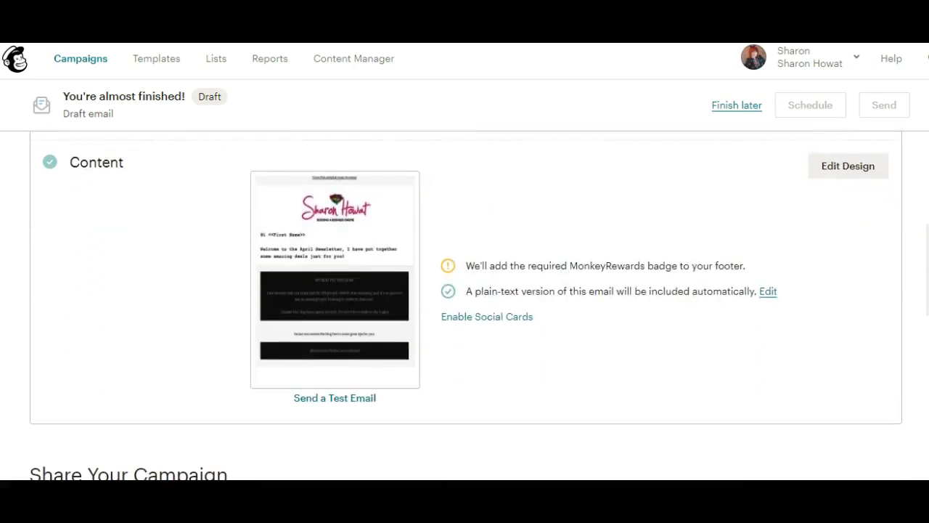
scroll(358, 263, "down", 2)
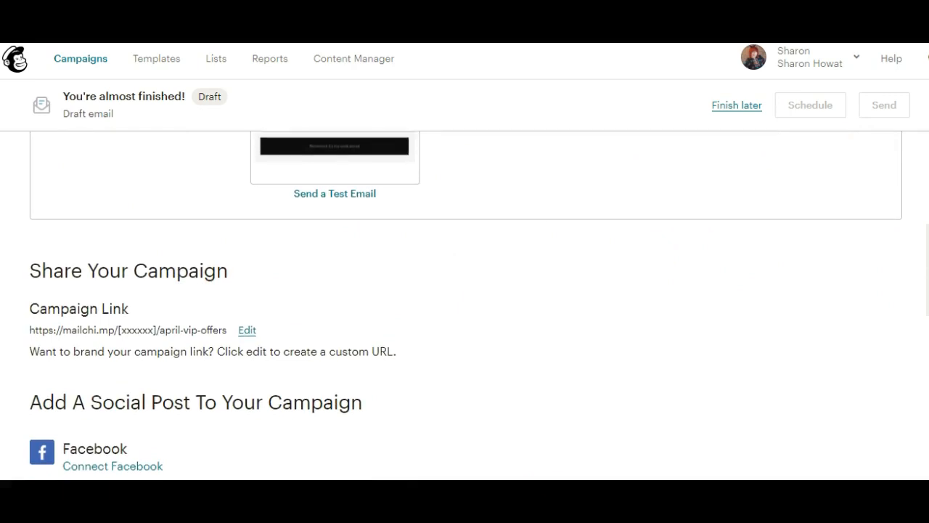
scroll(464, 305, "down", 2)
scroll(465, 305, "down", 2)
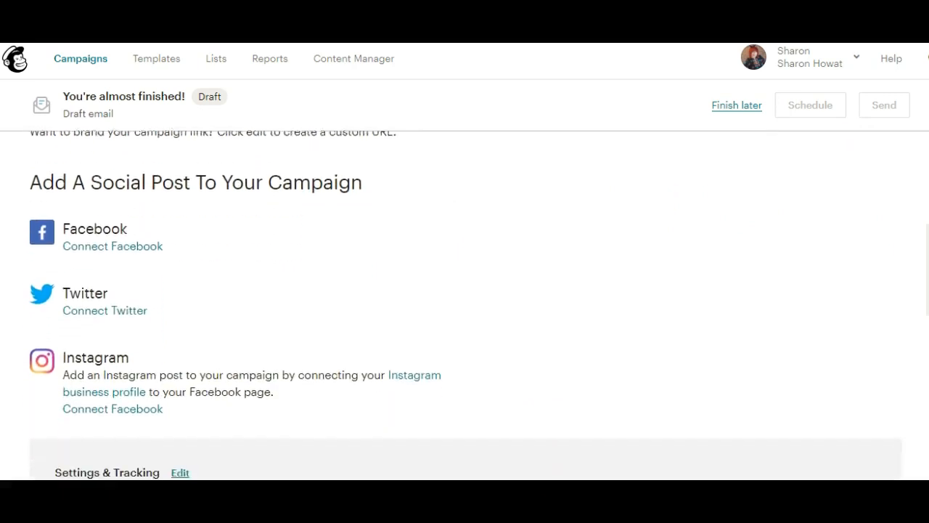
scroll(465, 305, "up", 5)
scroll(465, 305, "up", 2)
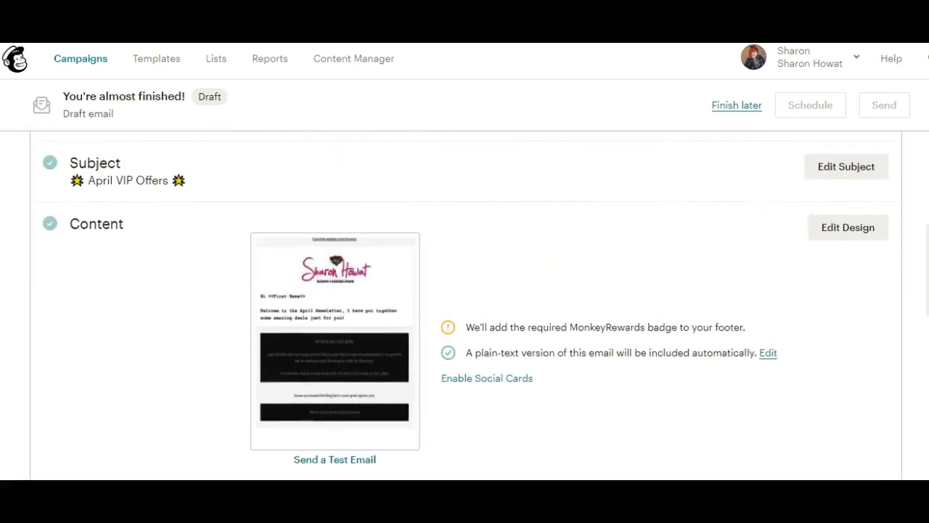
scroll(392, 406, "down", 1)
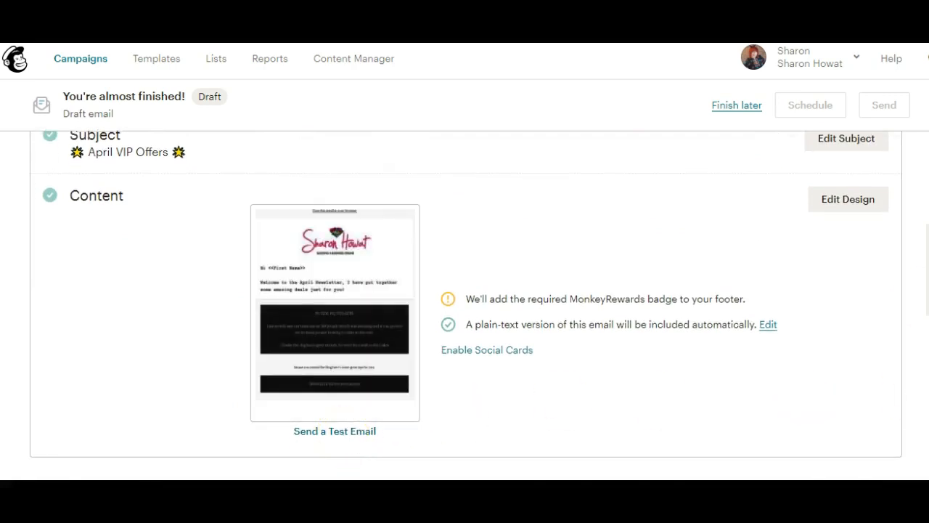
scroll(464, 305, "up", 4)
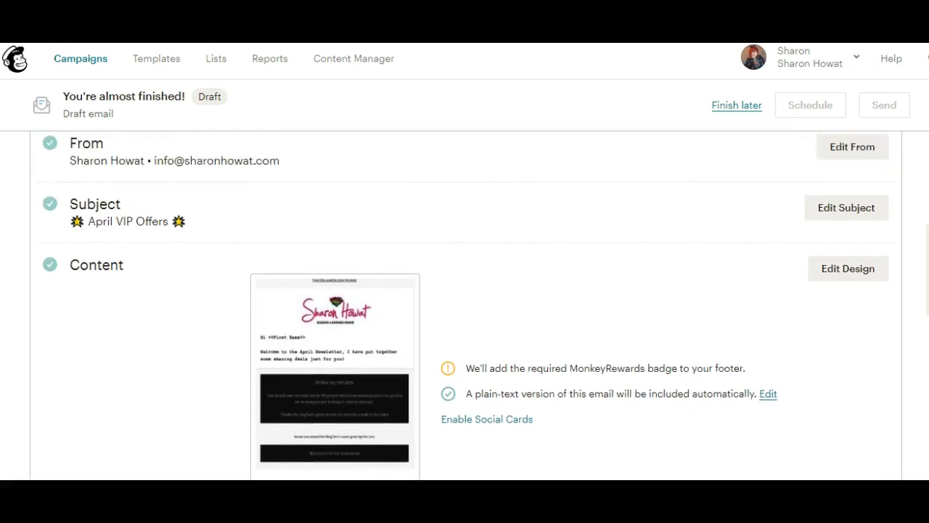